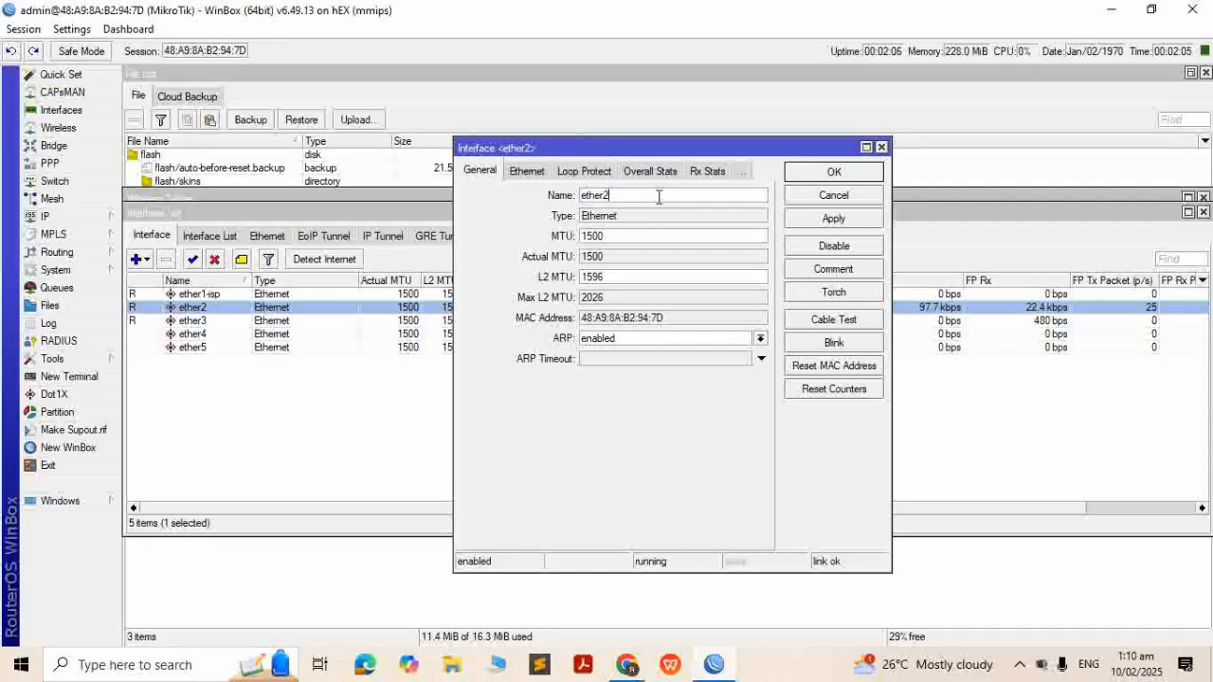
Rename ether2 to ether2-lan and add the comment 'pppoe' to ether3
{"action": "type", "text": "lan"}
{"action": "key", "text": "Return"}
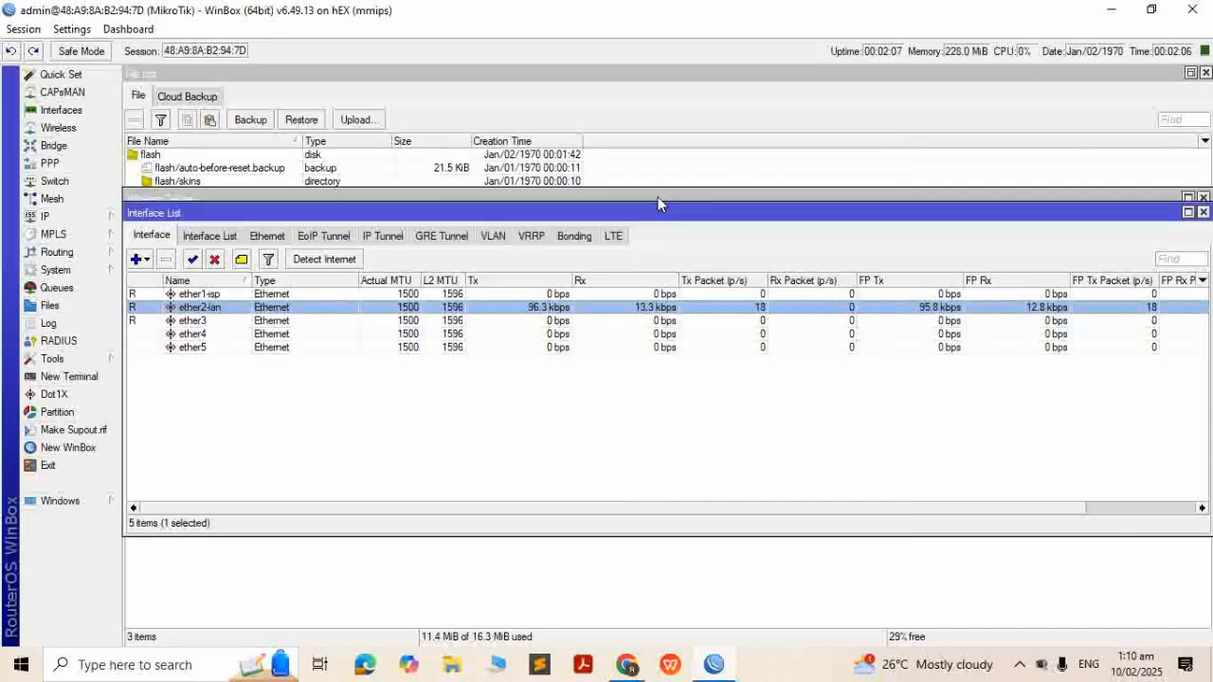
{"action": "left_click", "coordinate": [270, 320]}
{"action": "left_click", "coordinate": [241, 259]}
{"action": "type", "text": "pppoe"}
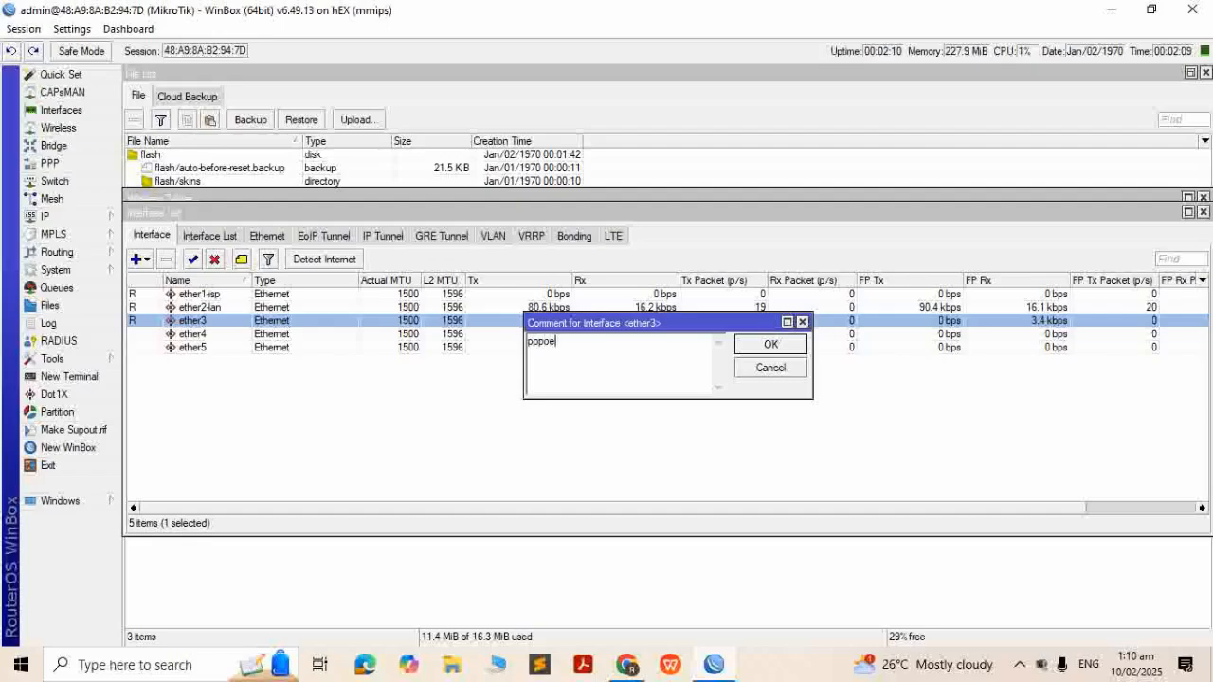
{"action": "key", "text": "Return"}
{"action": "left_click", "coordinate": [316, 474]}
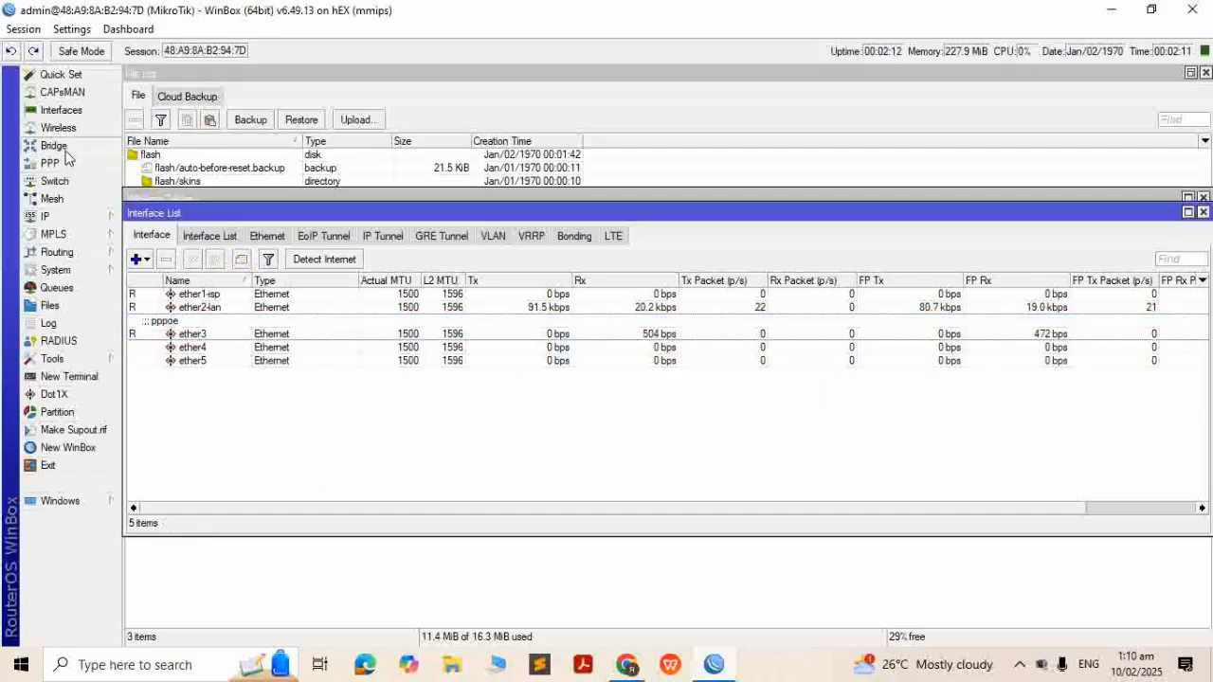
Create a new bridge named bridgepppoe
{"action": "left_click", "coordinate": [54, 146]}
{"action": "left_click", "coordinate": [146, 201]}
{"action": "left_click", "coordinate": [136, 224]}
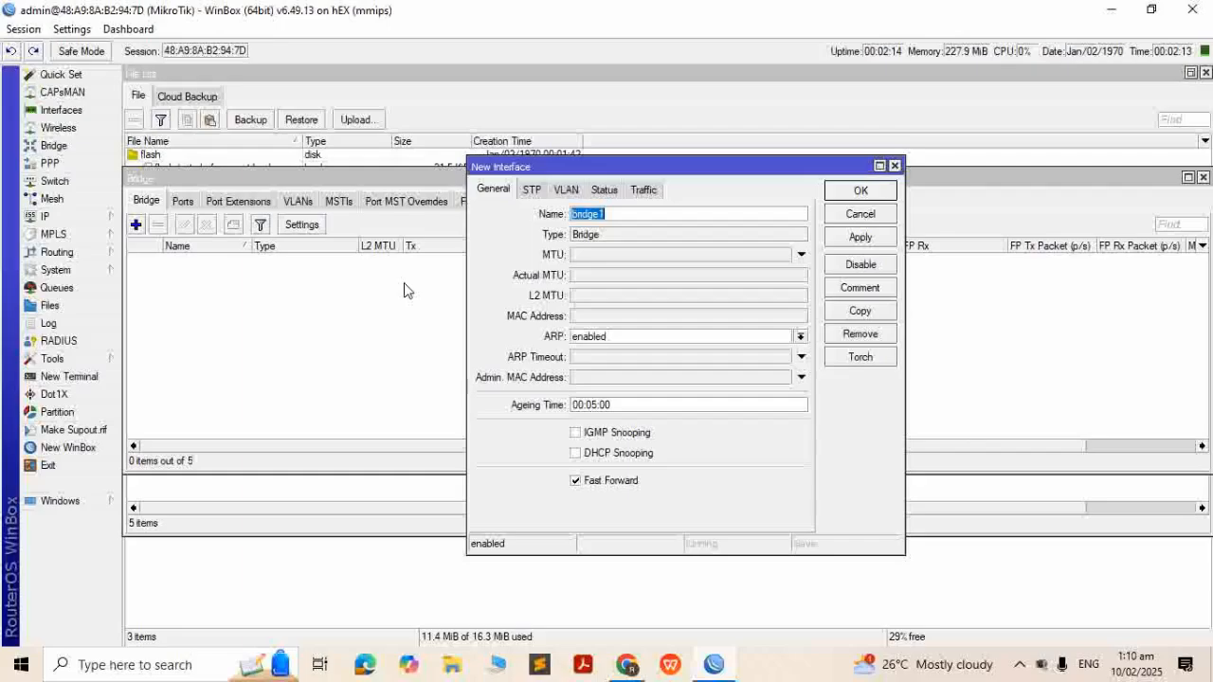
{"action": "type", "text": "bridgepppoe"}
{"action": "key", "text": "Return"}
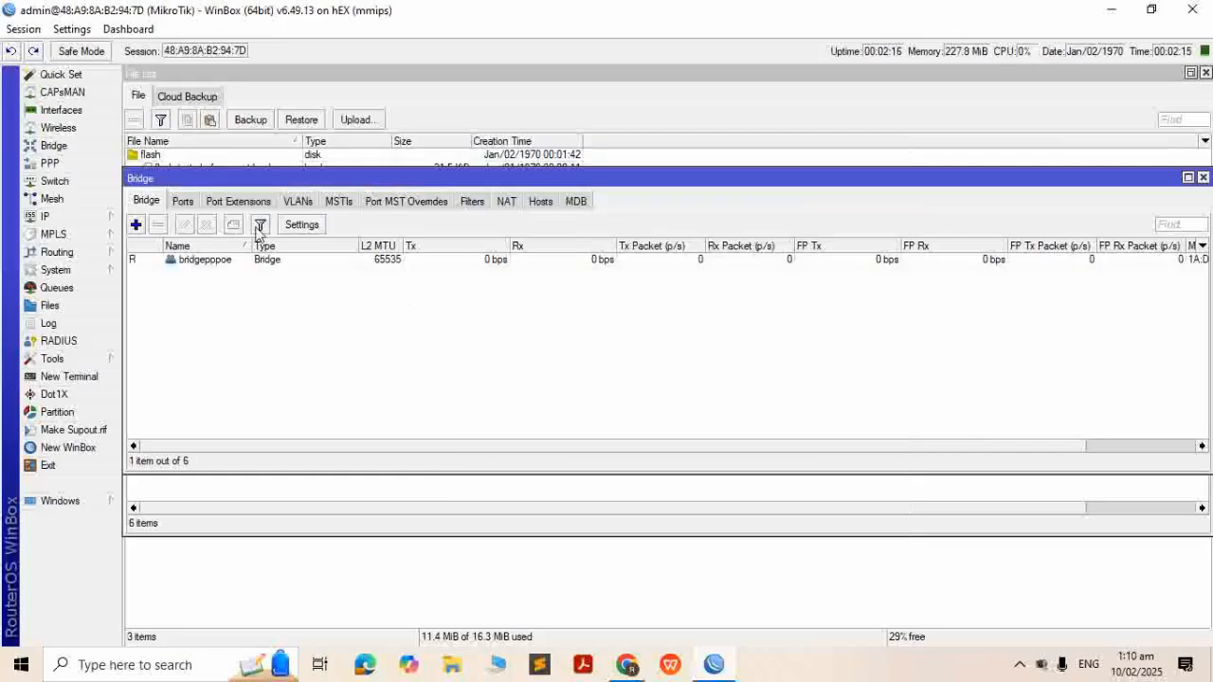
Add ether3 and ether4 as ports of bridgepppoe
{"action": "left_click", "coordinate": [182, 200]}
{"action": "left_click", "coordinate": [136, 224]}
{"action": "left_click", "coordinate": [671, 254]}
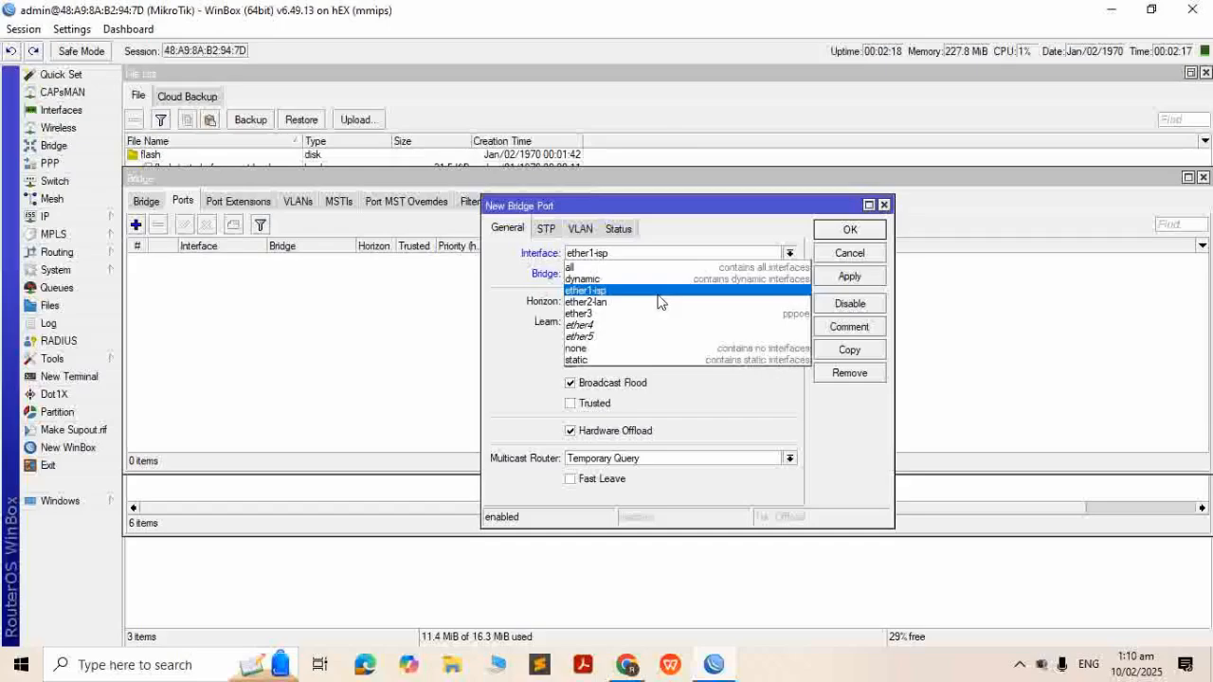
{"action": "left_click", "coordinate": [654, 322]}
{"action": "left_click", "coordinate": [849, 276]}
{"action": "left_click", "coordinate": [849, 235]}
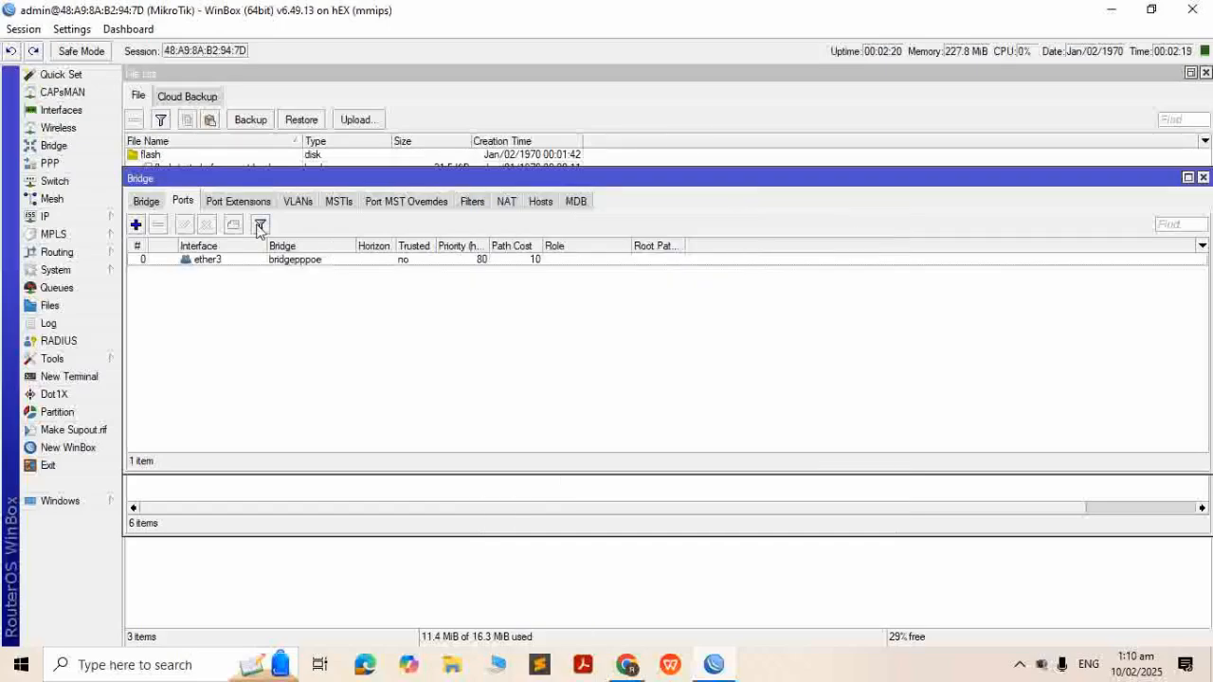
{"action": "left_click", "coordinate": [135, 224]}
{"action": "left_click", "coordinate": [664, 254]}
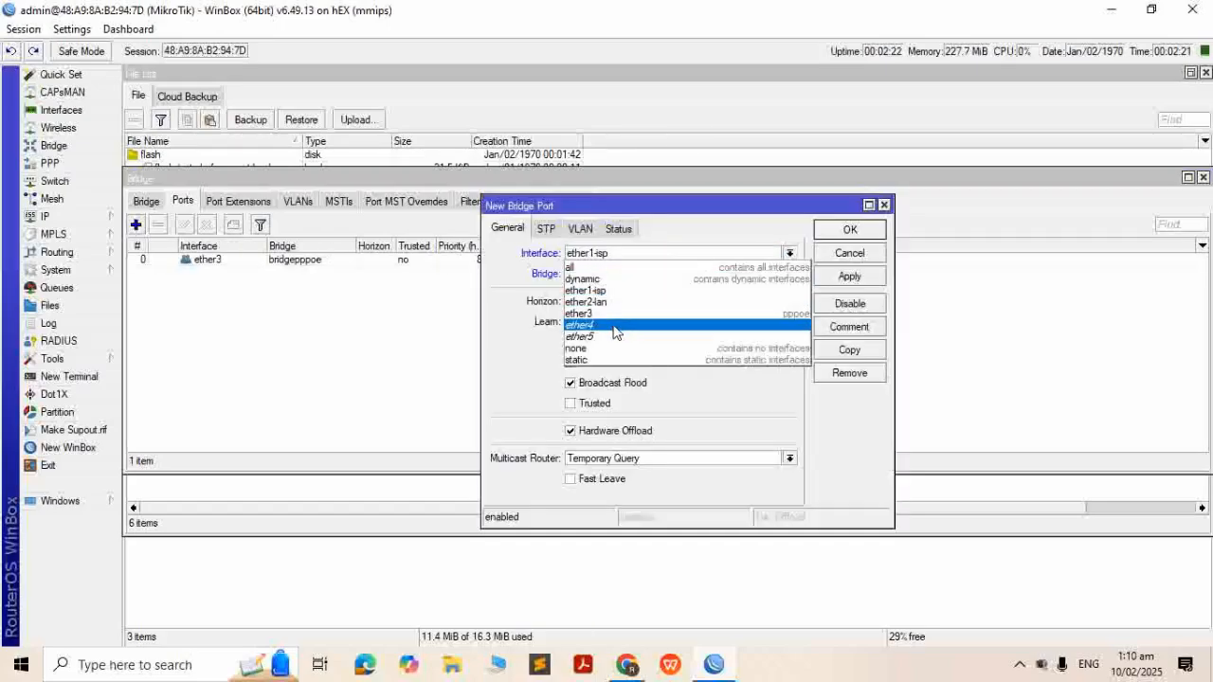
{"action": "left_click", "coordinate": [616, 324]}
{"action": "left_click", "coordinate": [849, 276]}
{"action": "left_click", "coordinate": [849, 230]}
Add ether5 as a bridgepppoe port, then close the bridge, interface and wireless windows
{"action": "left_click", "coordinate": [136, 225]}
{"action": "left_click", "coordinate": [663, 254]}
{"action": "left_click", "coordinate": [625, 339]}
{"action": "left_click", "coordinate": [849, 276]}
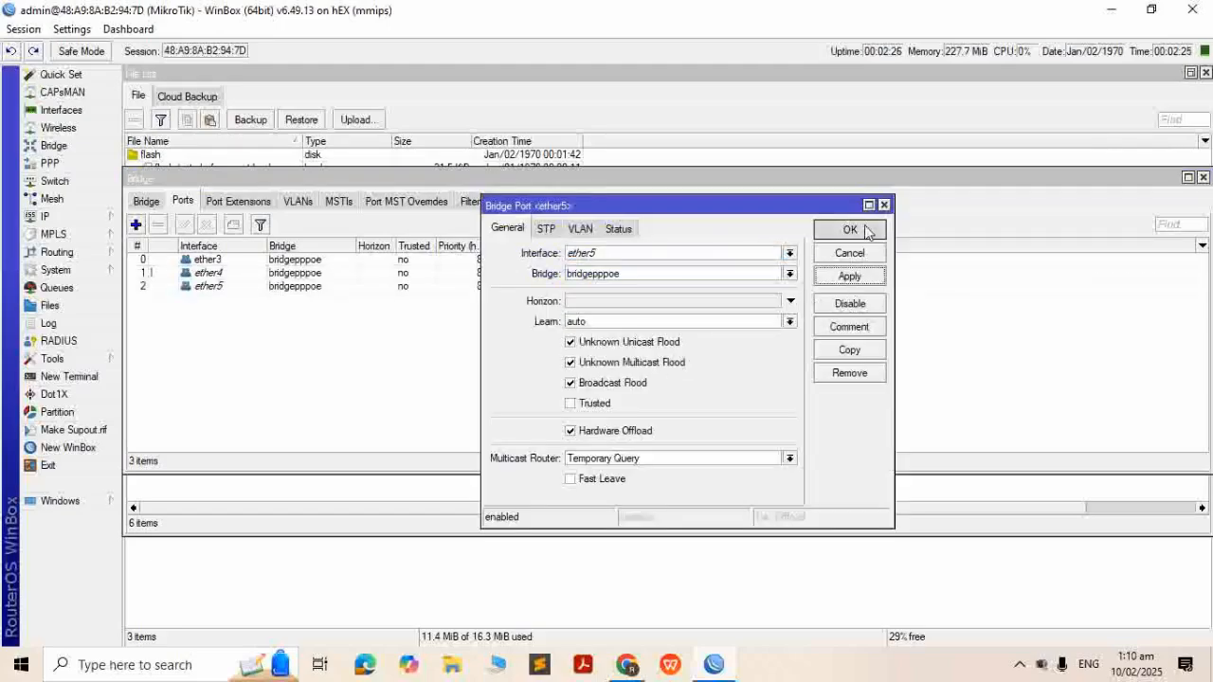
{"action": "left_click", "coordinate": [850, 230]}
{"action": "left_click", "coordinate": [1202, 177]}
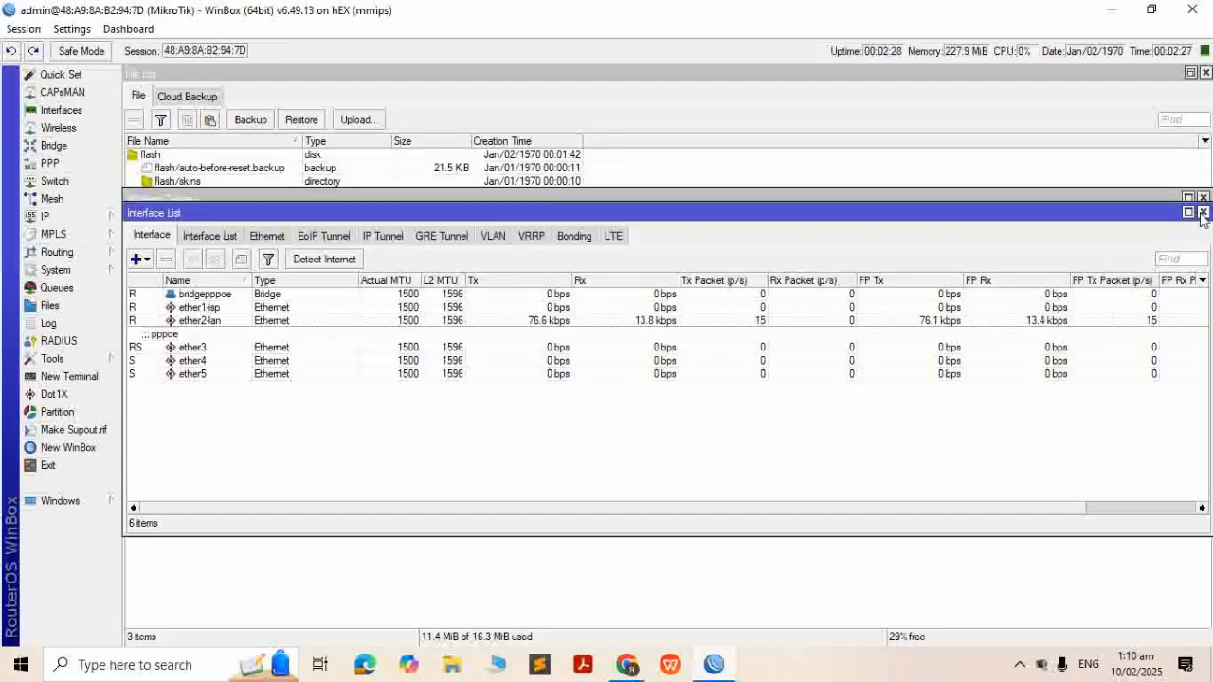
{"action": "left_click", "coordinate": [1203, 212]}
{"action": "left_click", "coordinate": [1204, 197]}
Close the Files, Web Proxy, Firewall and PPP windows to clear the workspace
{"action": "left_click", "coordinate": [1204, 73]}
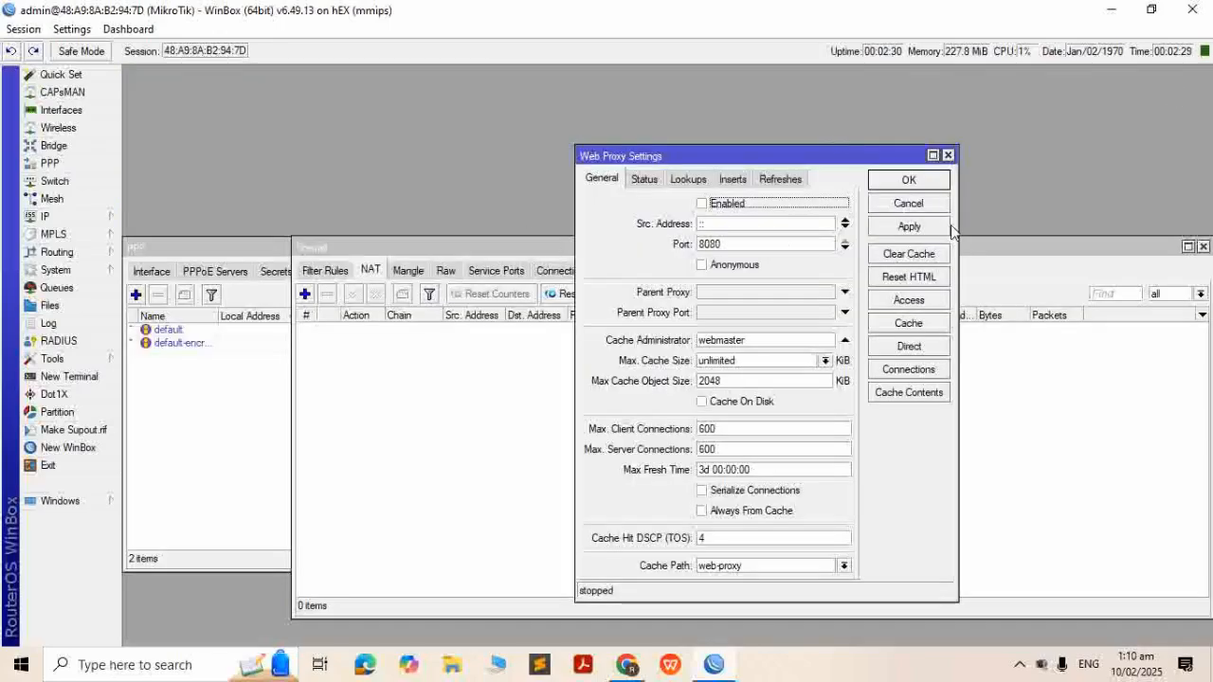
{"action": "left_click", "coordinate": [947, 154]}
{"action": "left_click", "coordinate": [1204, 248]}
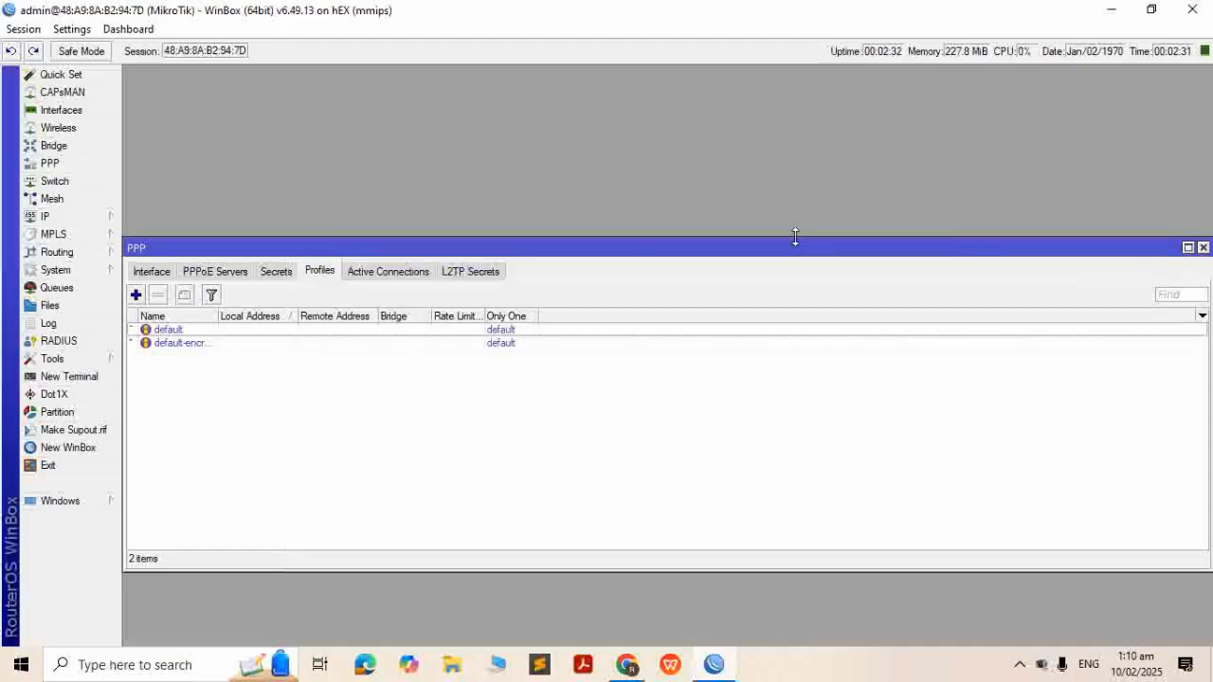
{"action": "left_click", "coordinate": [1202, 247]}
Add a DHCP client on ether1-isp with Use Peer DNS unchecked
{"action": "left_click", "coordinate": [81, 225]}
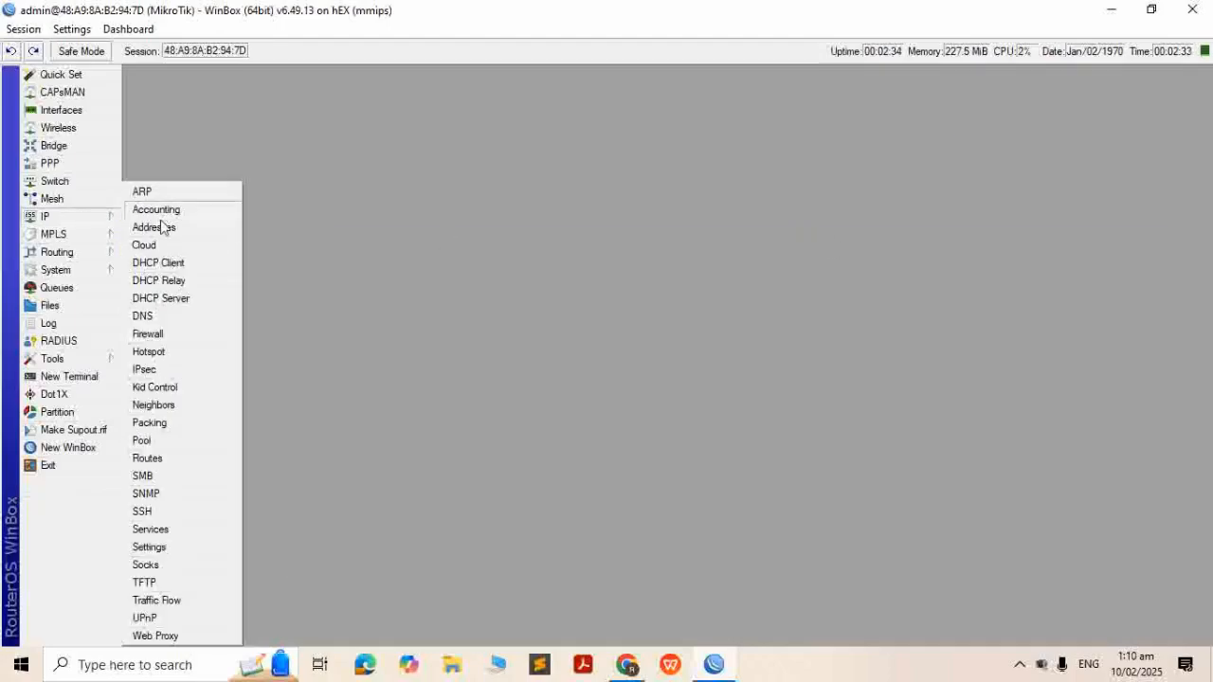
{"action": "left_click", "coordinate": [169, 264]}
{"action": "left_click", "coordinate": [354, 223]}
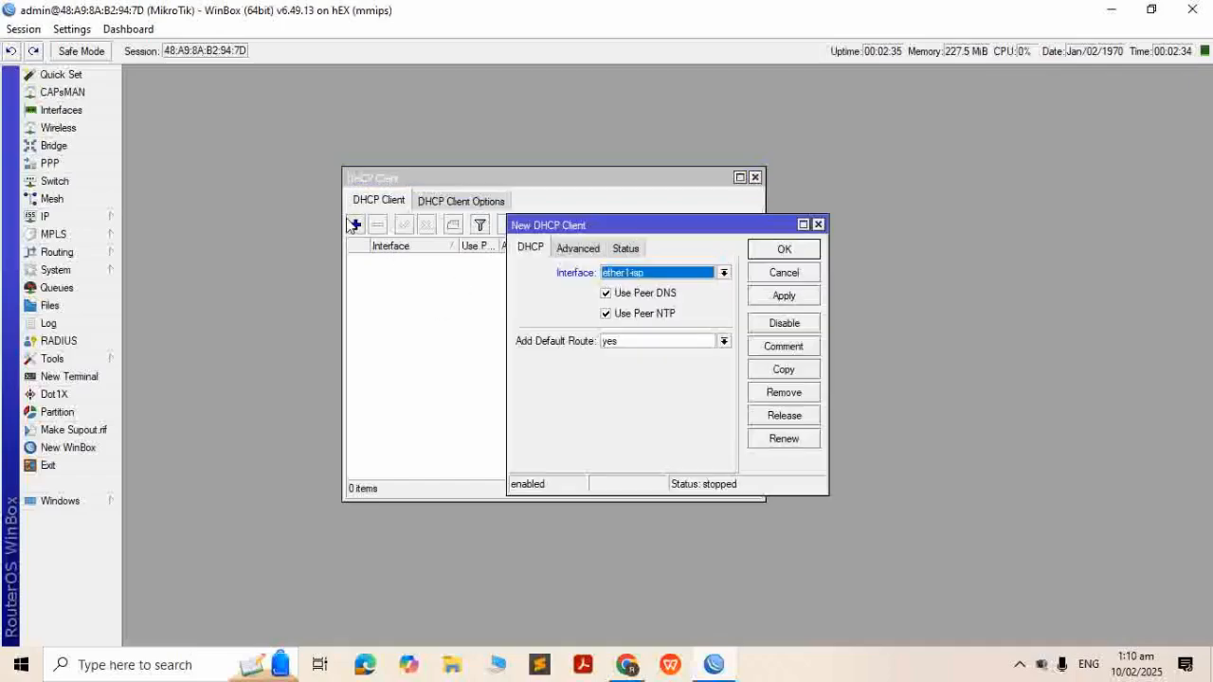
{"action": "left_click", "coordinate": [605, 292]}
{"action": "left_click", "coordinate": [783, 296]}
{"action": "left_click", "coordinate": [783, 250]}
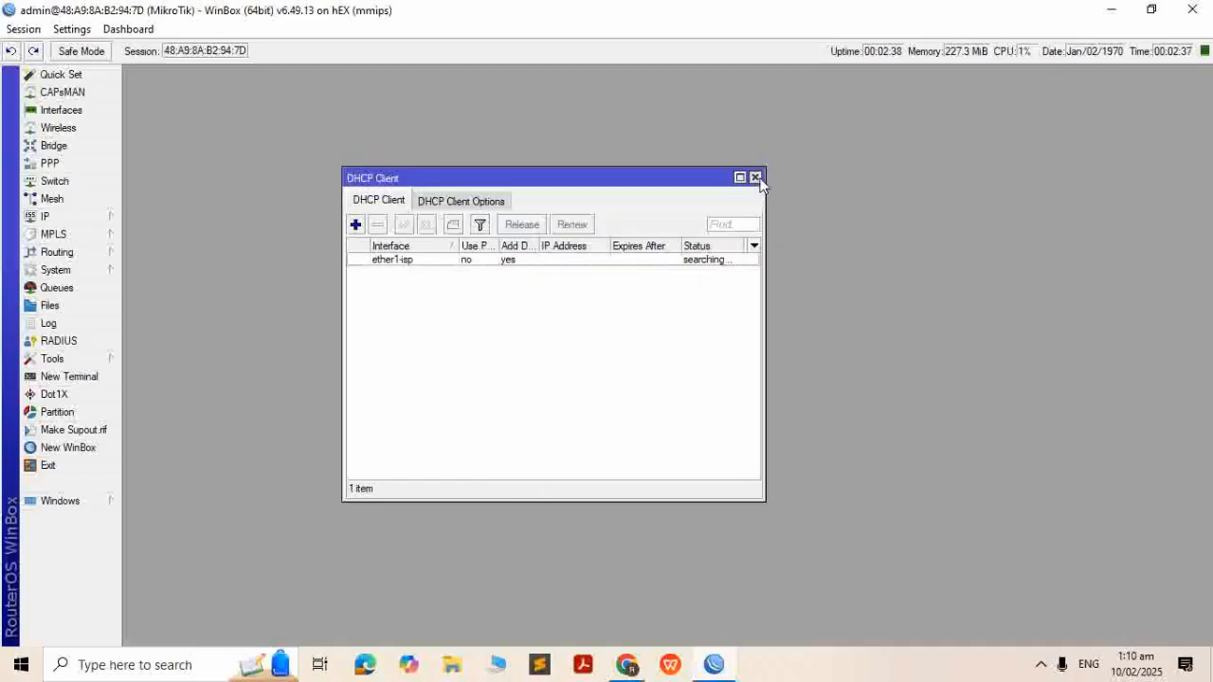
{"action": "left_click", "coordinate": [754, 177]}
{"action": "left_click", "coordinate": [98, 225]}
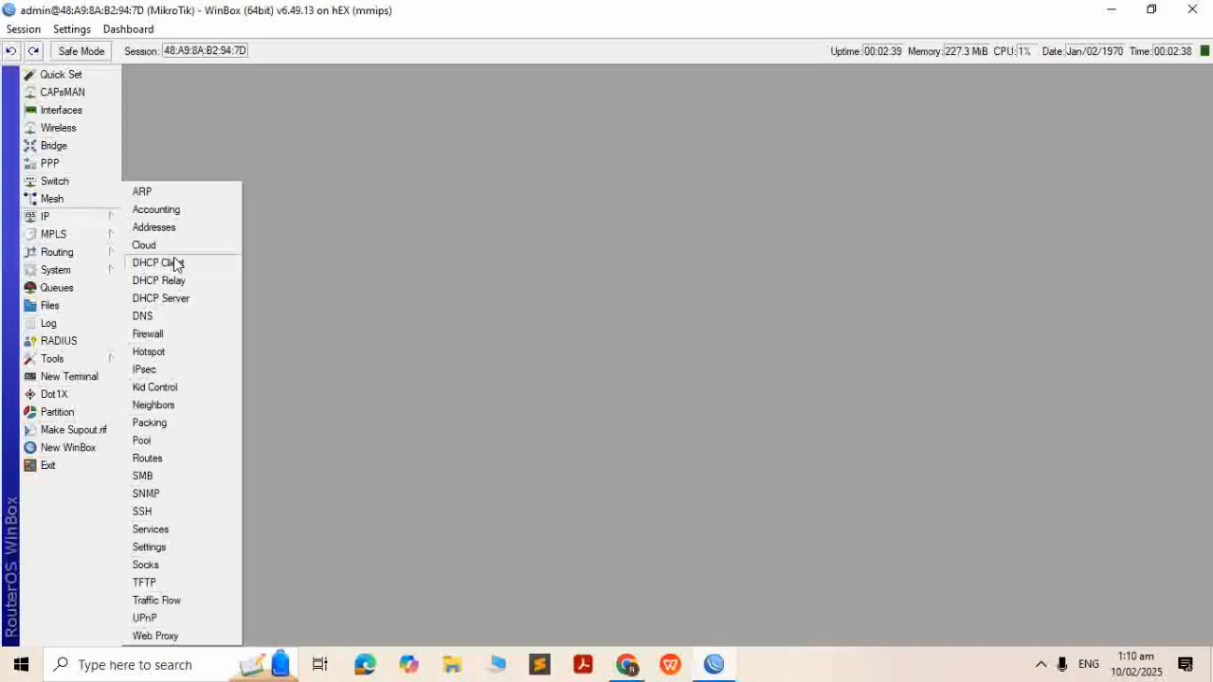
Enter DNS servers 8.8.8.8 and a second 8.8.4.x server, then save and close
{"action": "left_click", "coordinate": [161, 314]}
{"action": "left_click", "coordinate": [678, 234]}
{"action": "type", "text": "8.8.8.8"}
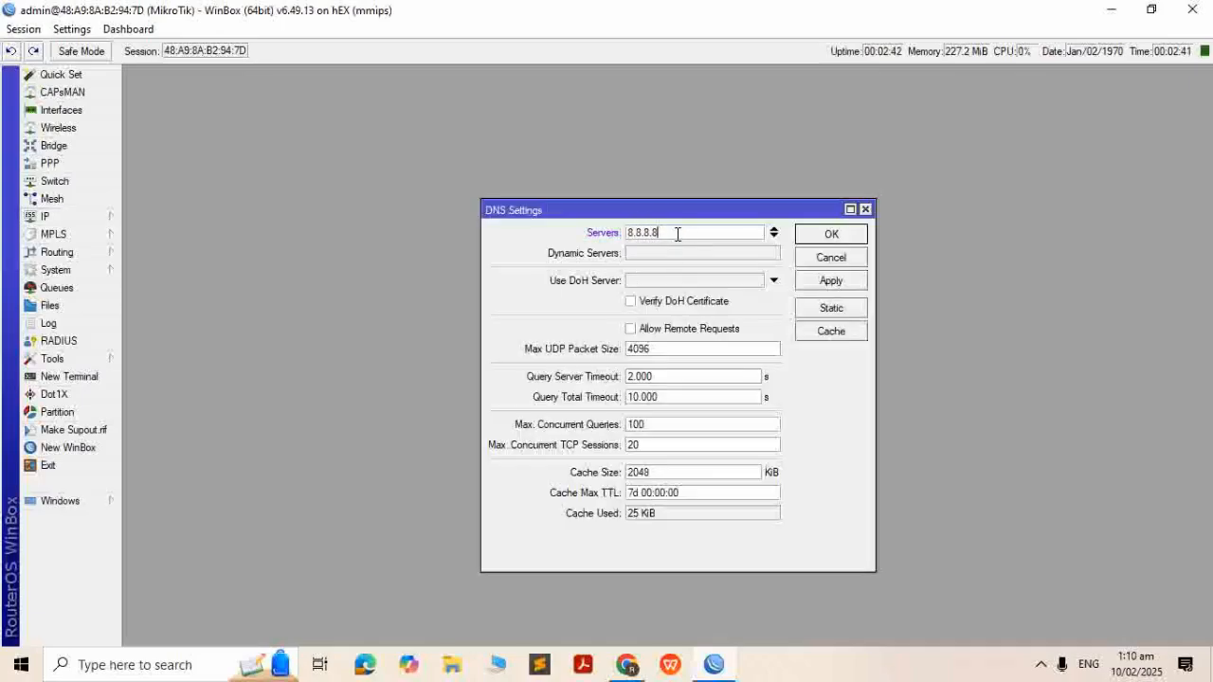
{"action": "left_click", "coordinate": [773, 230]}
{"action": "left_click", "coordinate": [740, 231]}
{"action": "type", "text": "8.8.8.8"}
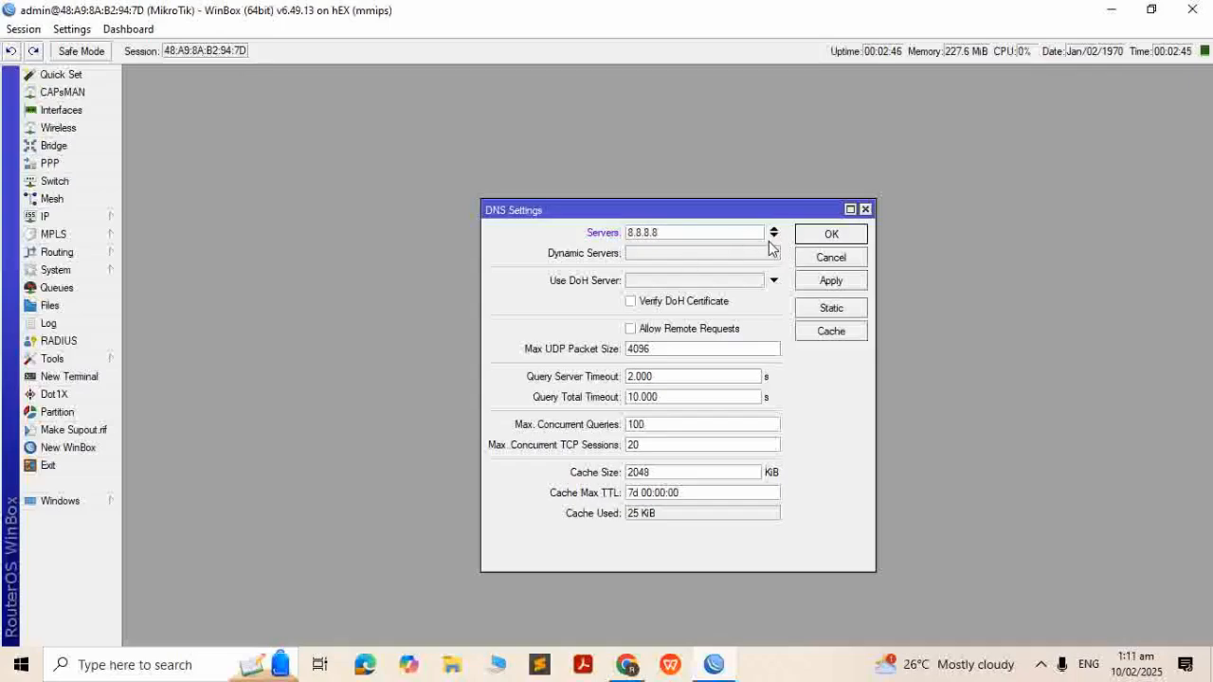
{"action": "left_click", "coordinate": [774, 237]}
{"action": "left_click", "coordinate": [697, 255]}
{"action": "type", "text": "8.8.4.4"}
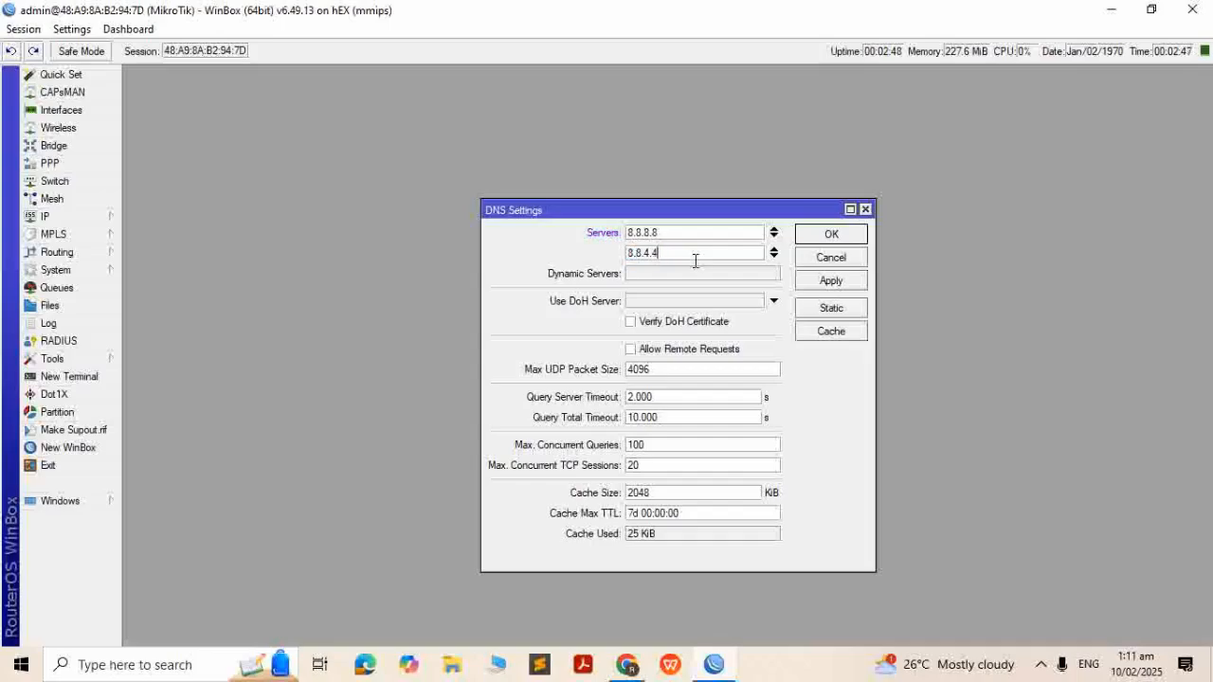
{"action": "left_click", "coordinate": [831, 234]}
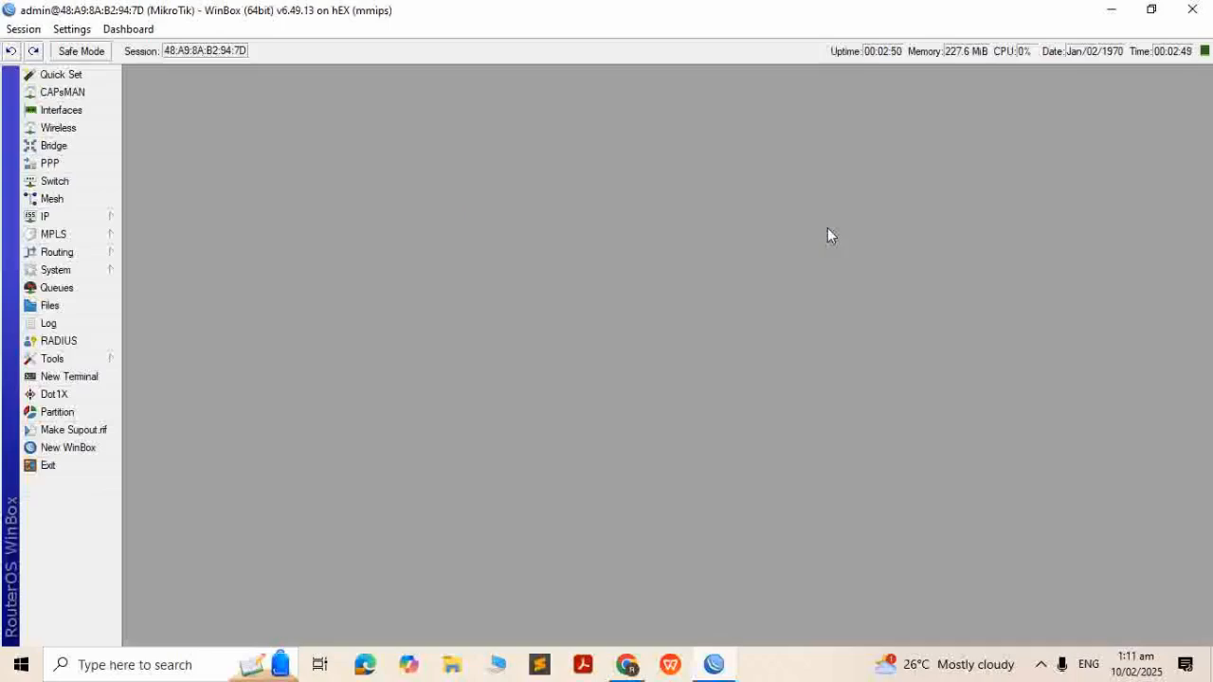
Add a NAT rule: chain srcnat, out-interface ether1-isp, action masquerade; then open a terminal
{"action": "left_click", "coordinate": [29, 224]}
{"action": "left_click", "coordinate": [202, 331]}
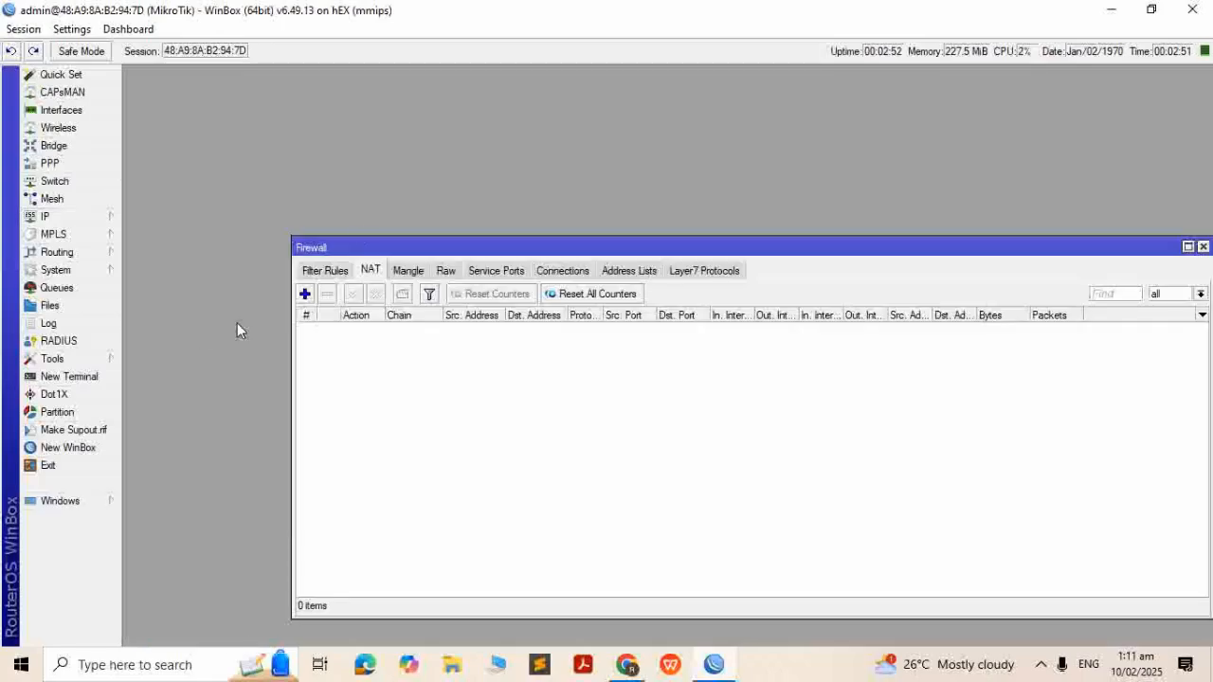
{"action": "left_click", "coordinate": [368, 273]}
{"action": "left_click", "coordinate": [305, 294]}
{"action": "left_click", "coordinate": [532, 175]}
{"action": "left_click", "coordinate": [660, 370]}
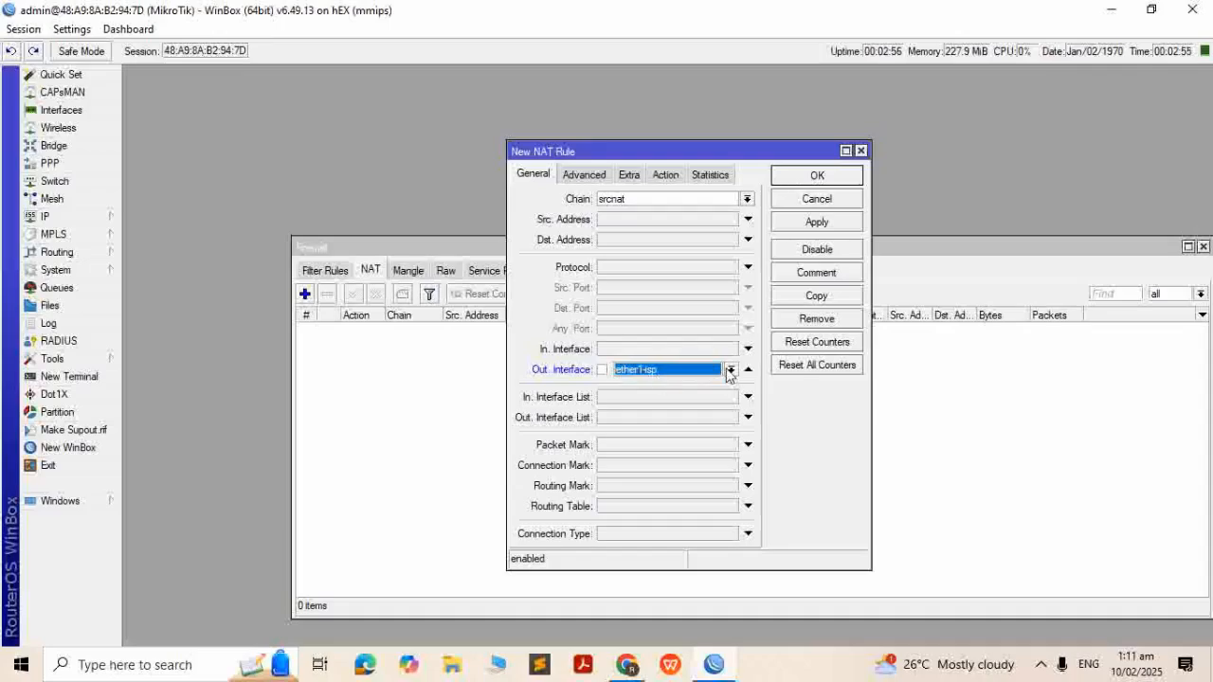
{"action": "left_click", "coordinate": [665, 175]}
{"action": "left_click", "coordinate": [657, 201]}
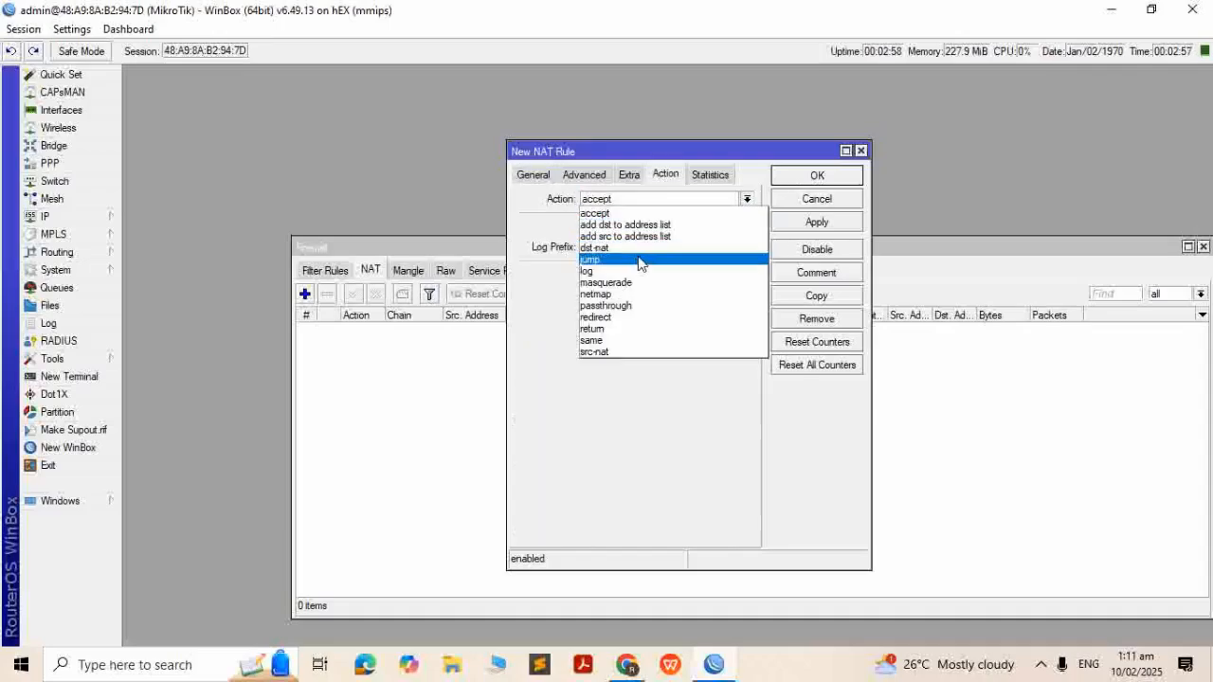
{"action": "left_click", "coordinate": [638, 281]}
{"action": "left_click", "coordinate": [816, 222]}
{"action": "left_click", "coordinate": [817, 175]}
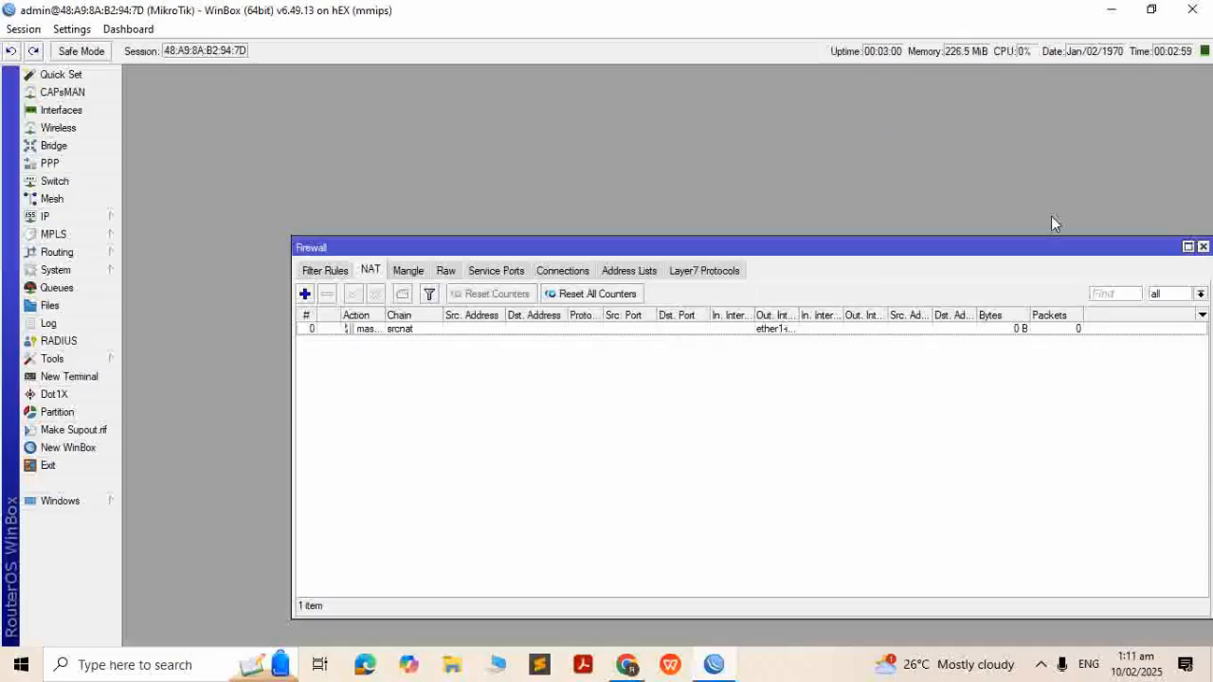
{"action": "left_click", "coordinate": [1202, 247]}
{"action": "left_click", "coordinate": [106, 379]}
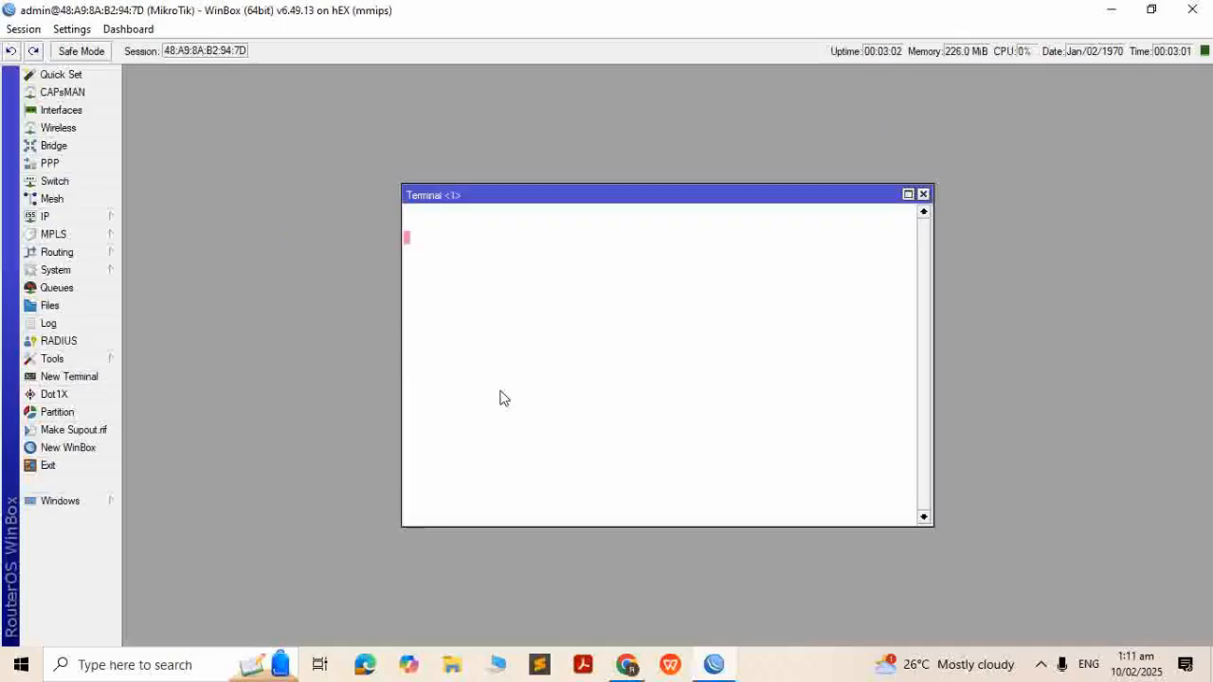
Log in to the terminal as admin, decline the license prompt and ping google.com successfully
{"action": "type", "text": "admin"}
{"action": "key", "text": "Return"}
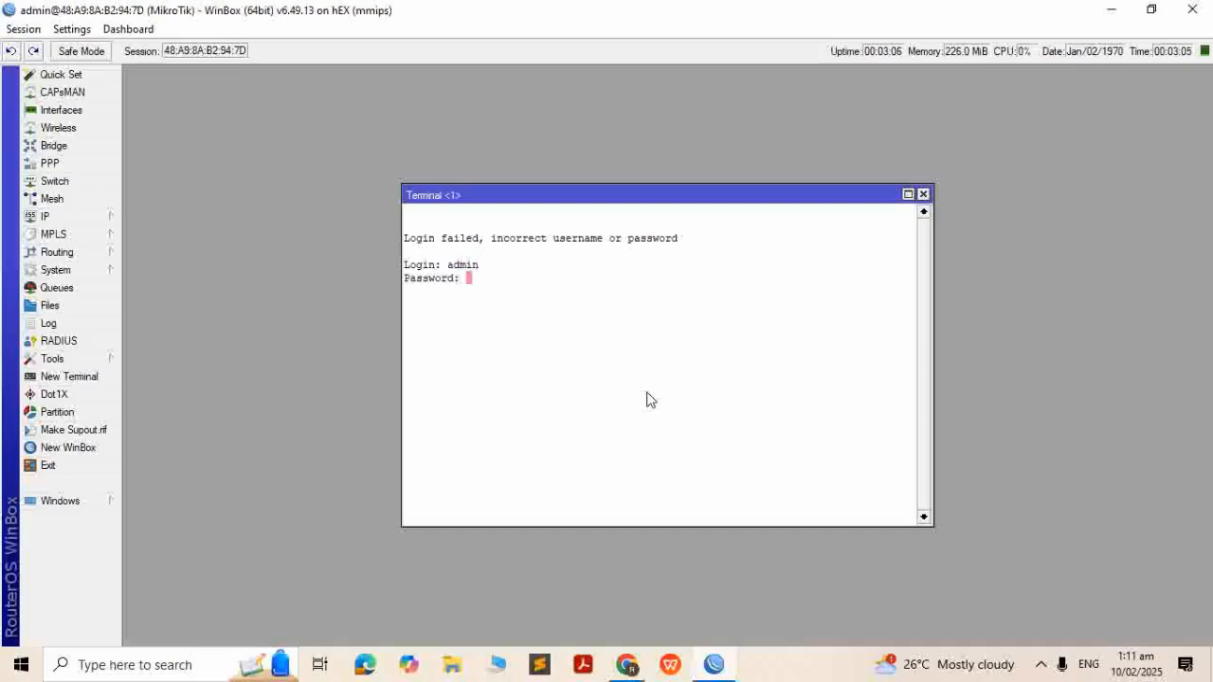
{"action": "key", "text": "Return"}
{"action": "type", "text": "n@MikroTik] > ping google.com"}
{"action": "key", "text": "Return"}
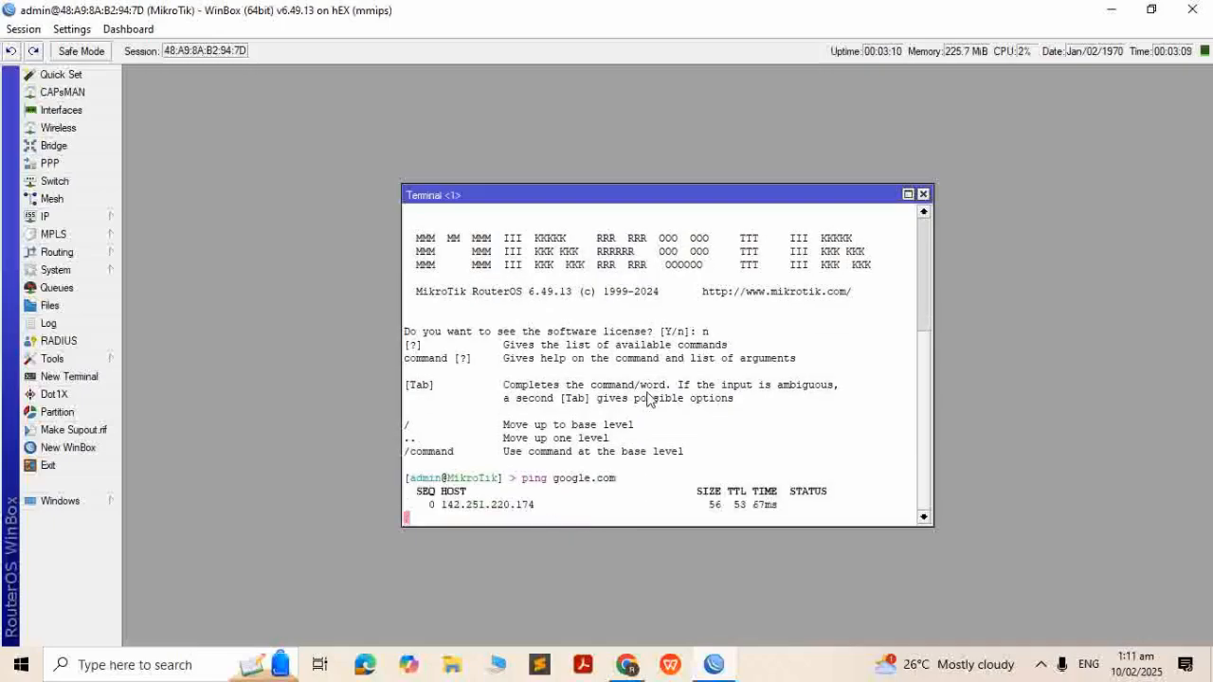
{"action": "left_click", "coordinate": [924, 193]}
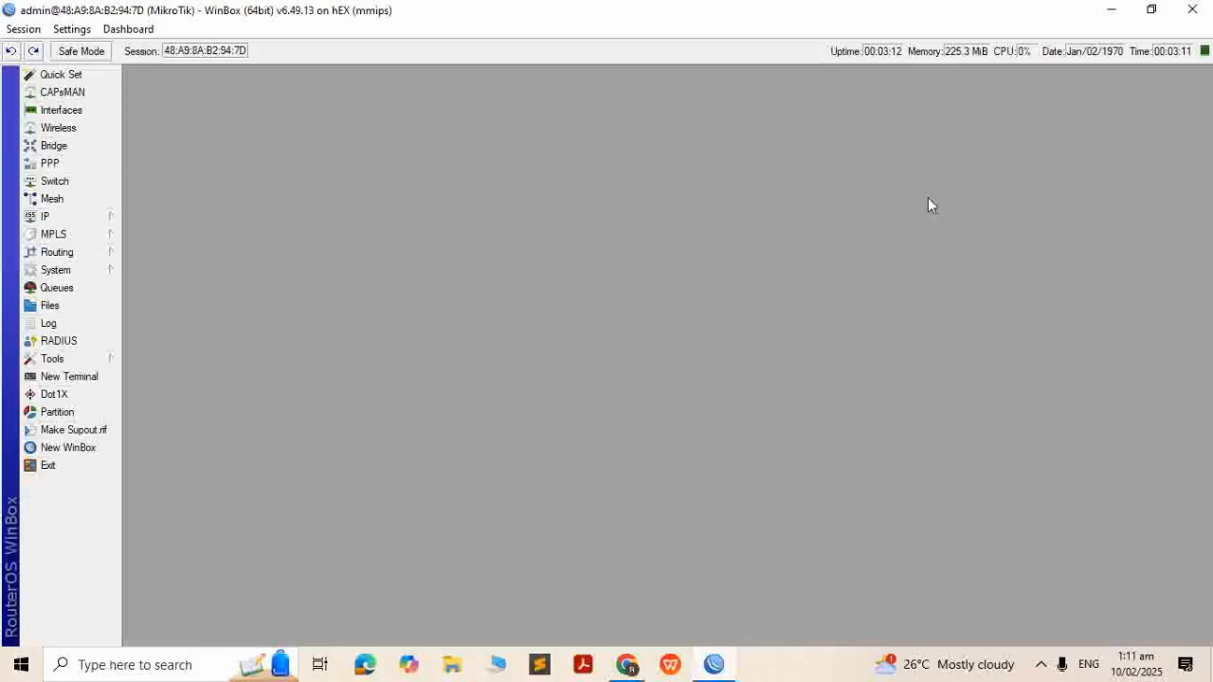
Add address 192.168.10.1/24 on ether2-lan in the IP address list
{"action": "left_click", "coordinate": [67, 219]}
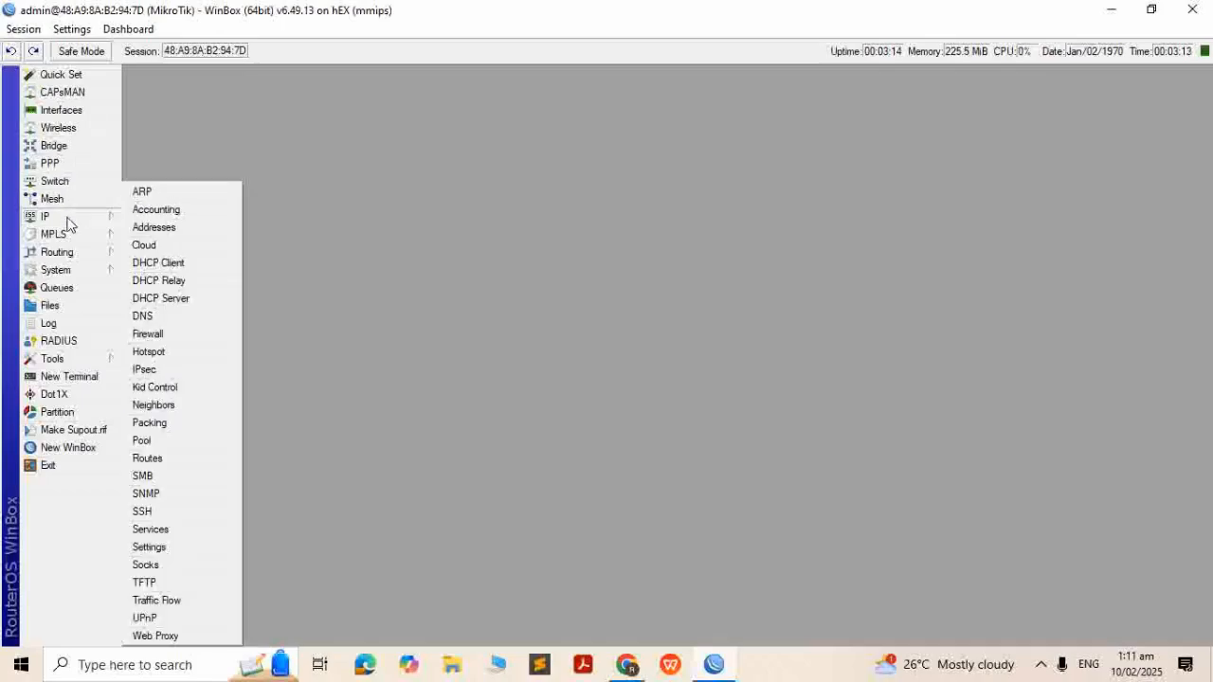
{"action": "left_click", "coordinate": [202, 227]}
{"action": "left_click", "coordinate": [377, 370]}
{"action": "type", "text": "192.168.10."}
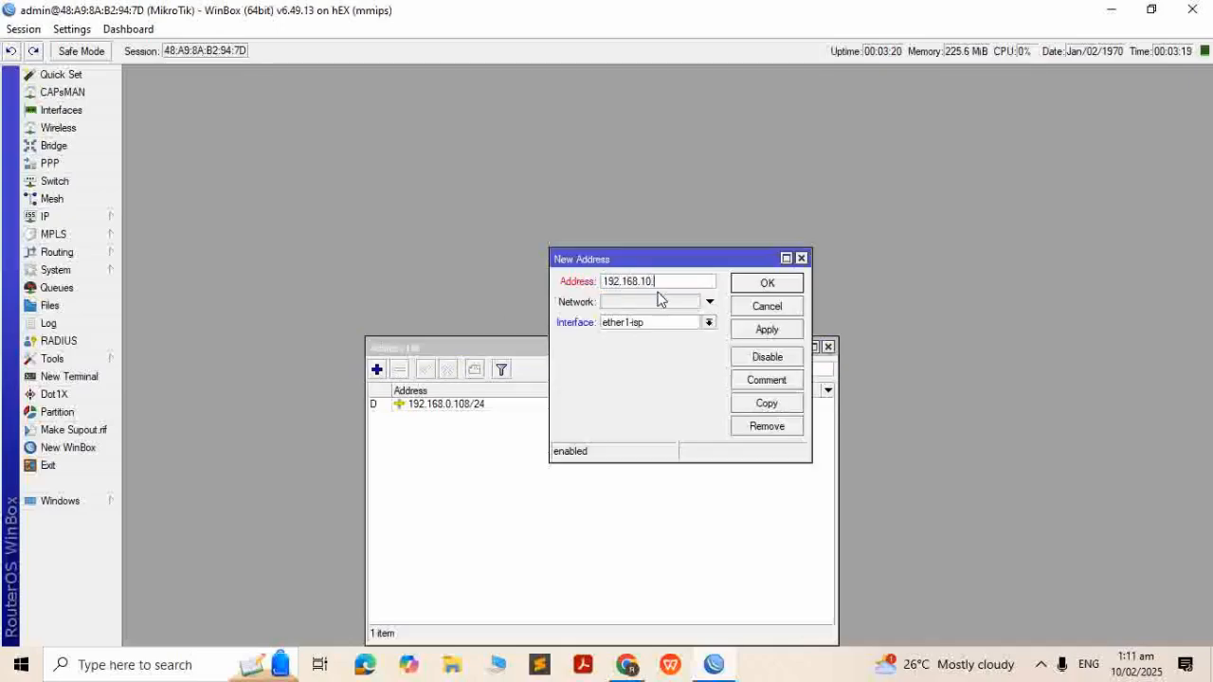
{"action": "left_click", "coordinate": [661, 324]}
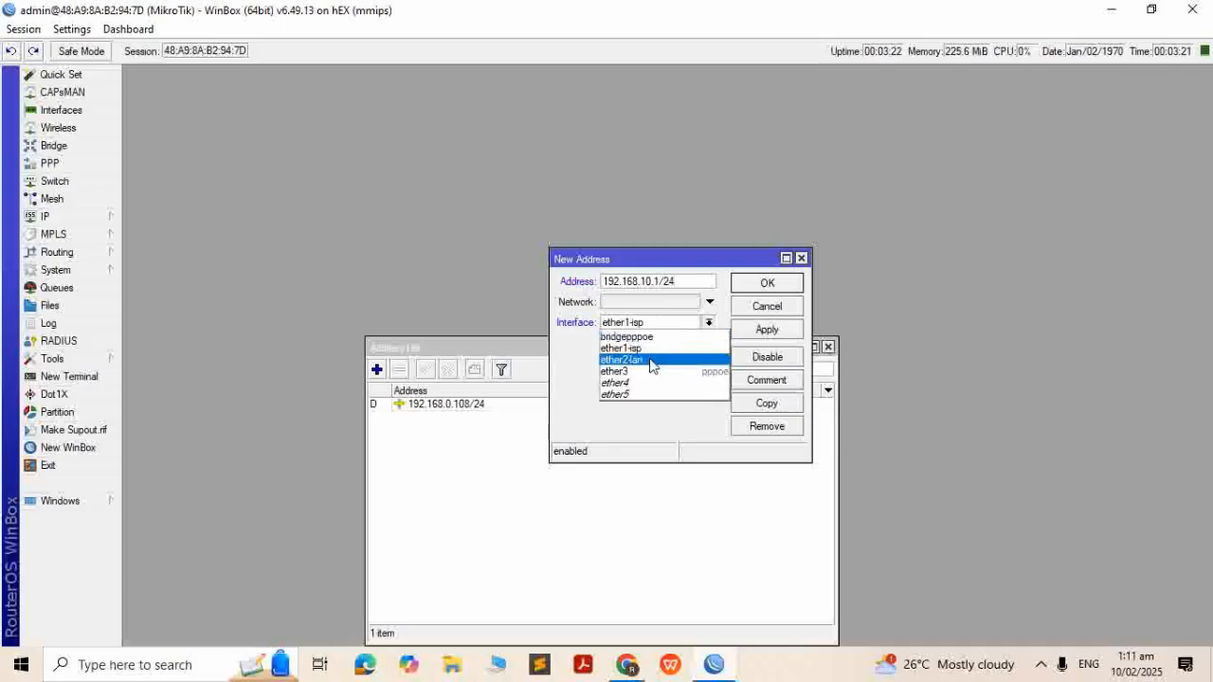
{"action": "left_click", "coordinate": [650, 357]}
{"action": "left_click", "coordinate": [777, 332]}
{"action": "left_click", "coordinate": [767, 283]}
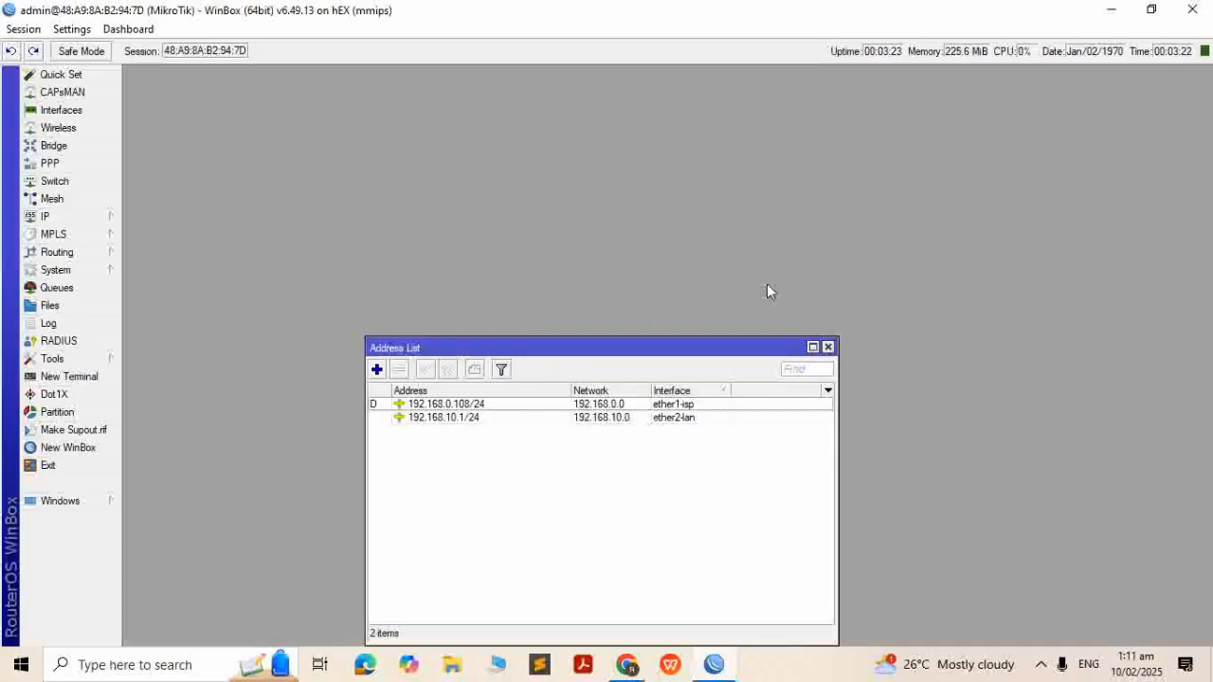
{"action": "left_click", "coordinate": [828, 347]}
{"action": "left_click", "coordinate": [68, 218]}
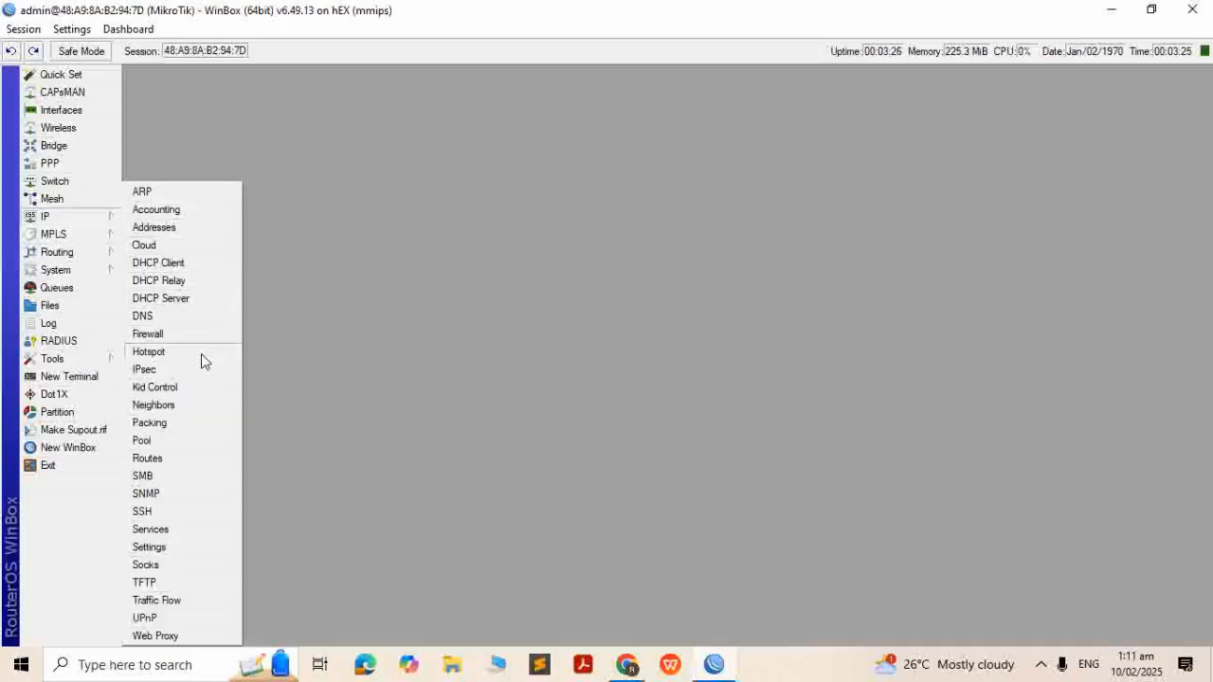
Run the DHCP Setup wizard on ether2-lan, accepting the defaults through to completion
{"action": "left_click", "coordinate": [210, 303]}
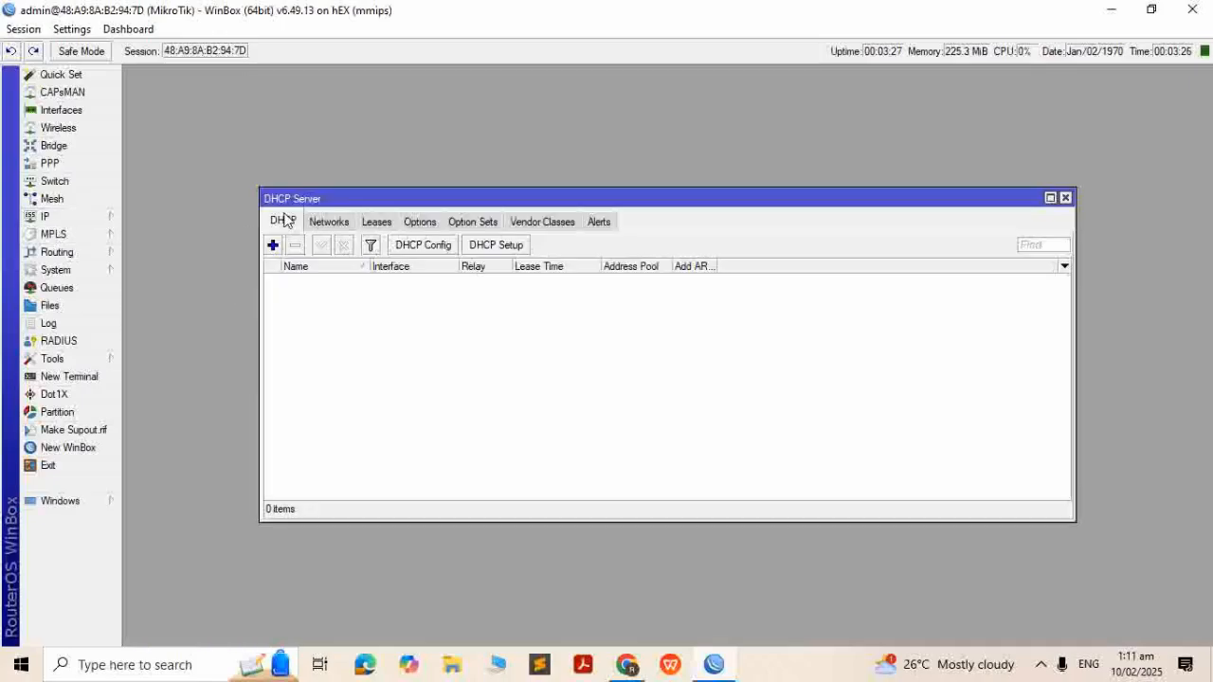
{"action": "left_click", "coordinate": [512, 249]}
{"action": "left_click", "coordinate": [709, 353]}
{"action": "left_click", "coordinate": [707, 392]}
{"action": "left_click", "coordinate": [717, 413]}
{"action": "left_click", "coordinate": [717, 413]}
{"action": "left_click", "coordinate": [717, 413]}
{"action": "left_click", "coordinate": [717, 413]}
{"action": "left_click", "coordinate": [717, 413]}
{"action": "left_click", "coordinate": [717, 417]}
{"action": "left_click", "coordinate": [666, 350]}
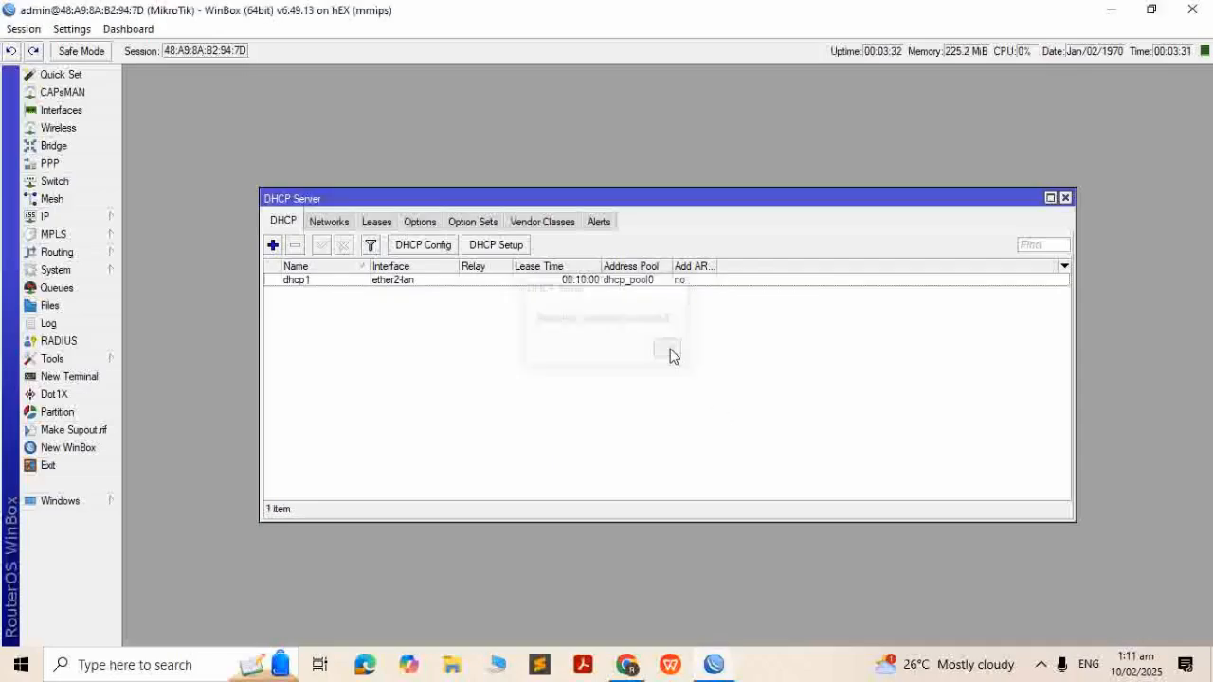
{"action": "left_click", "coordinate": [1065, 198]}
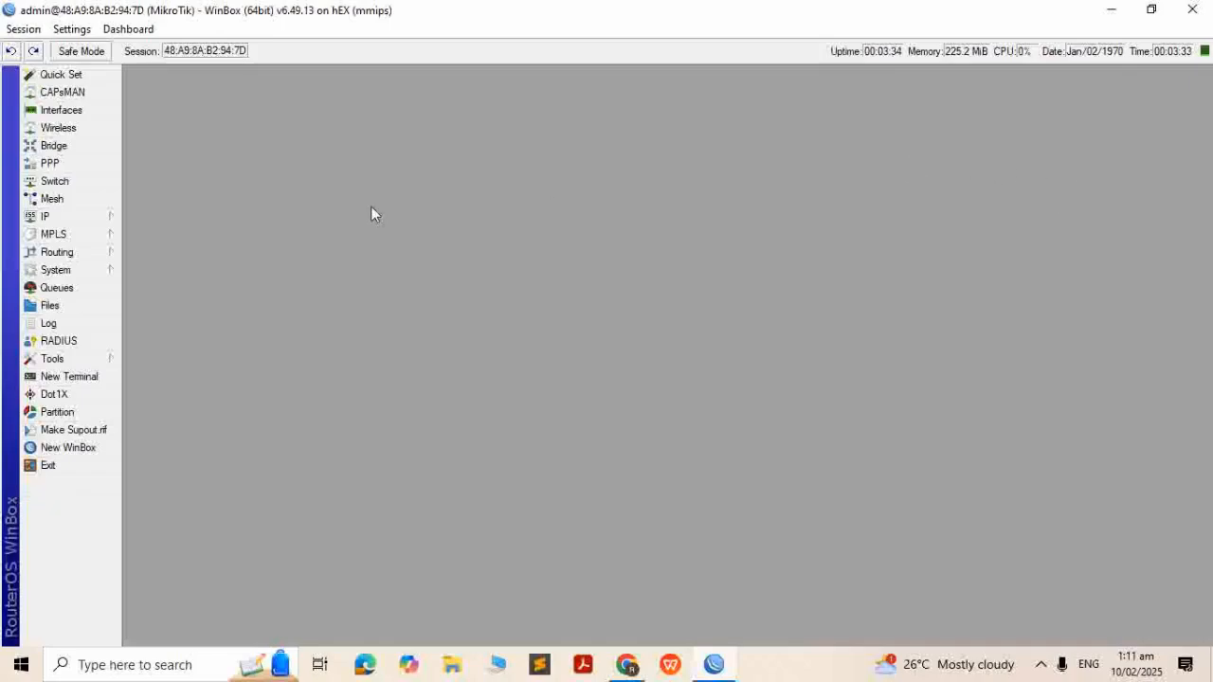
Create IP pool pool-PPPoe with range 192.168.11.2-192.168.11.254
{"action": "left_click", "coordinate": [47, 220]}
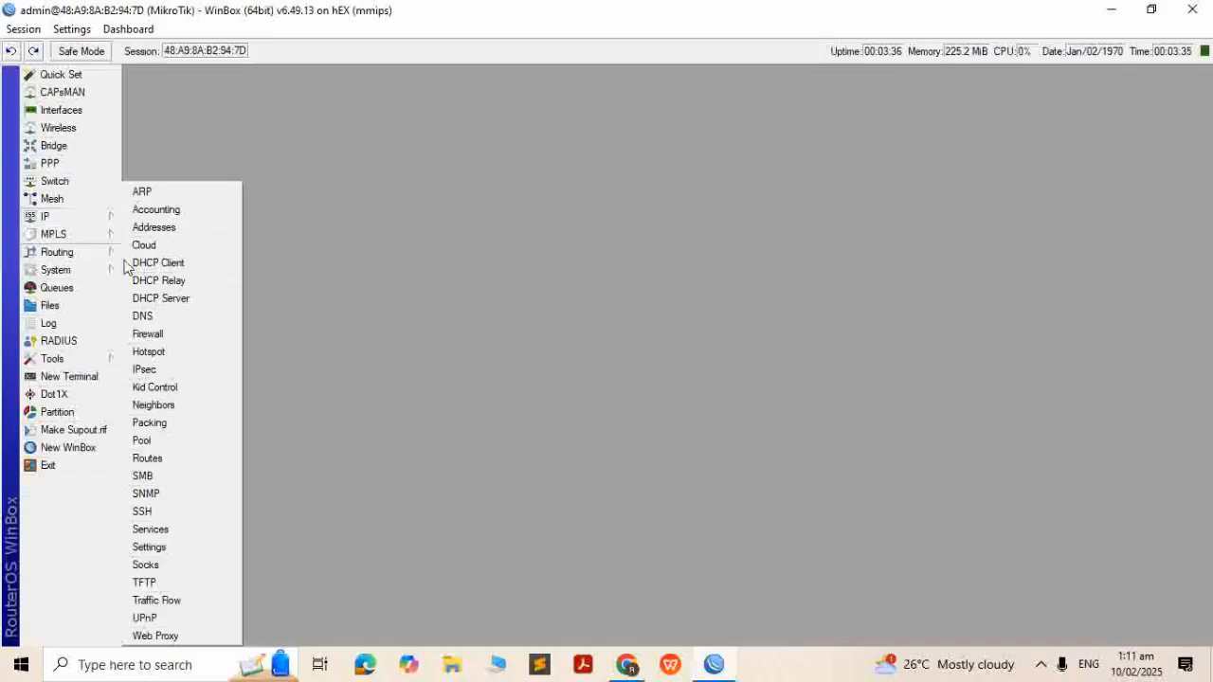
{"action": "left_click", "coordinate": [171, 440]}
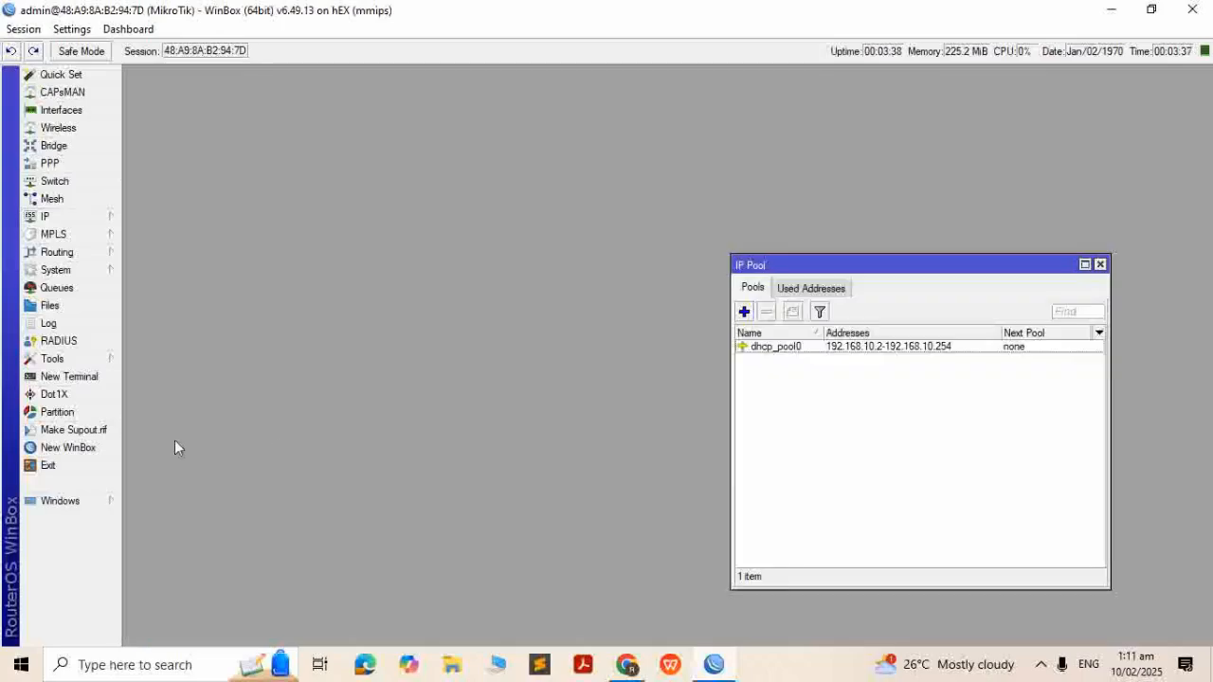
{"action": "left_click", "coordinate": [743, 312]}
{"action": "type", "text": "po"}
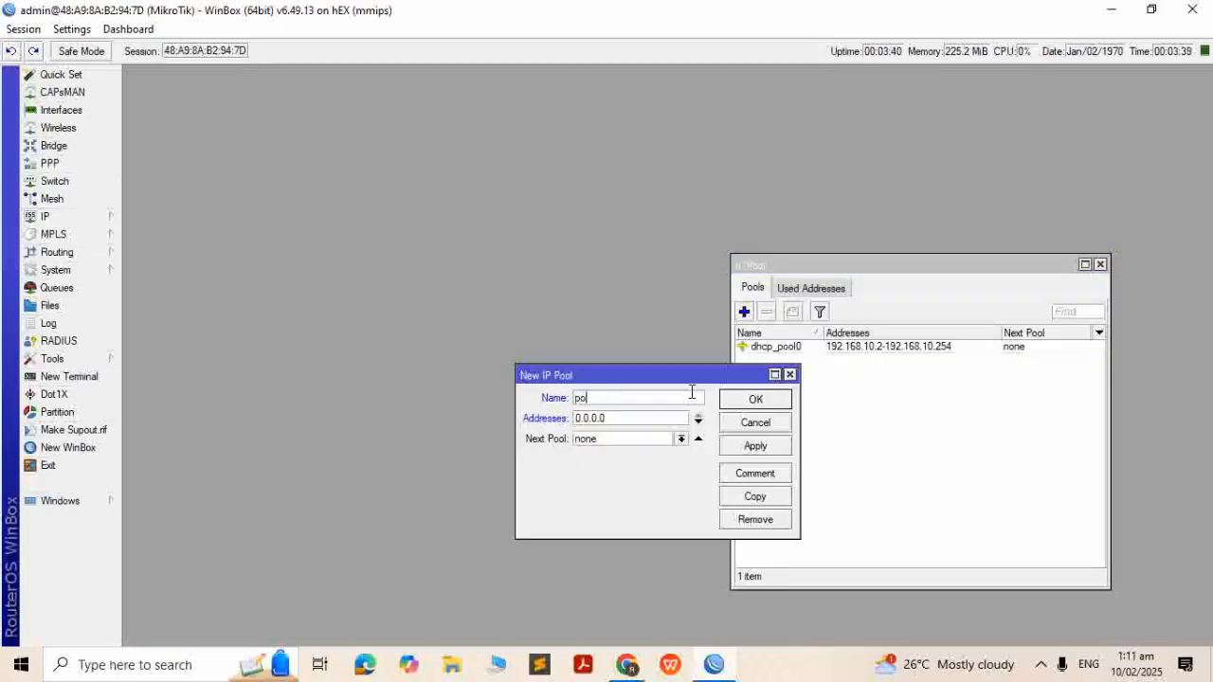
{"action": "type", "text": "ol-PPPoe"}
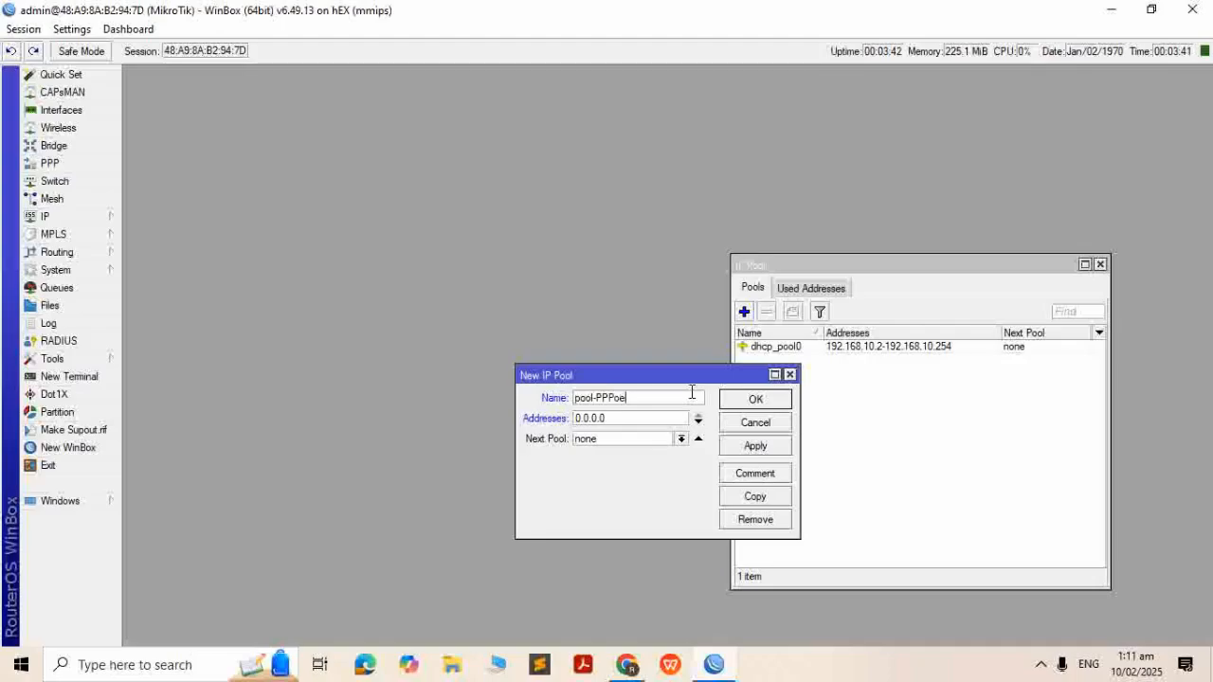
{"action": "key", "text": "Tab"}
{"action": "type", "text": "192.168.11.2-192.1"}
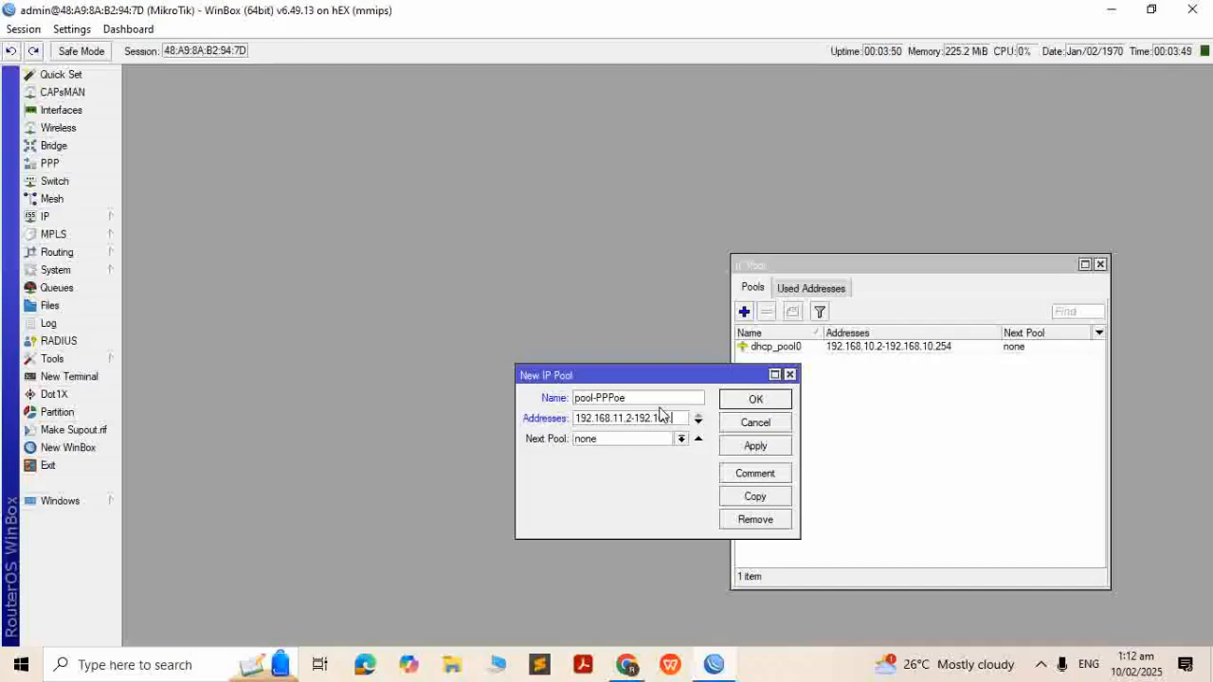
{"action": "type", "text": "68.11.254"}
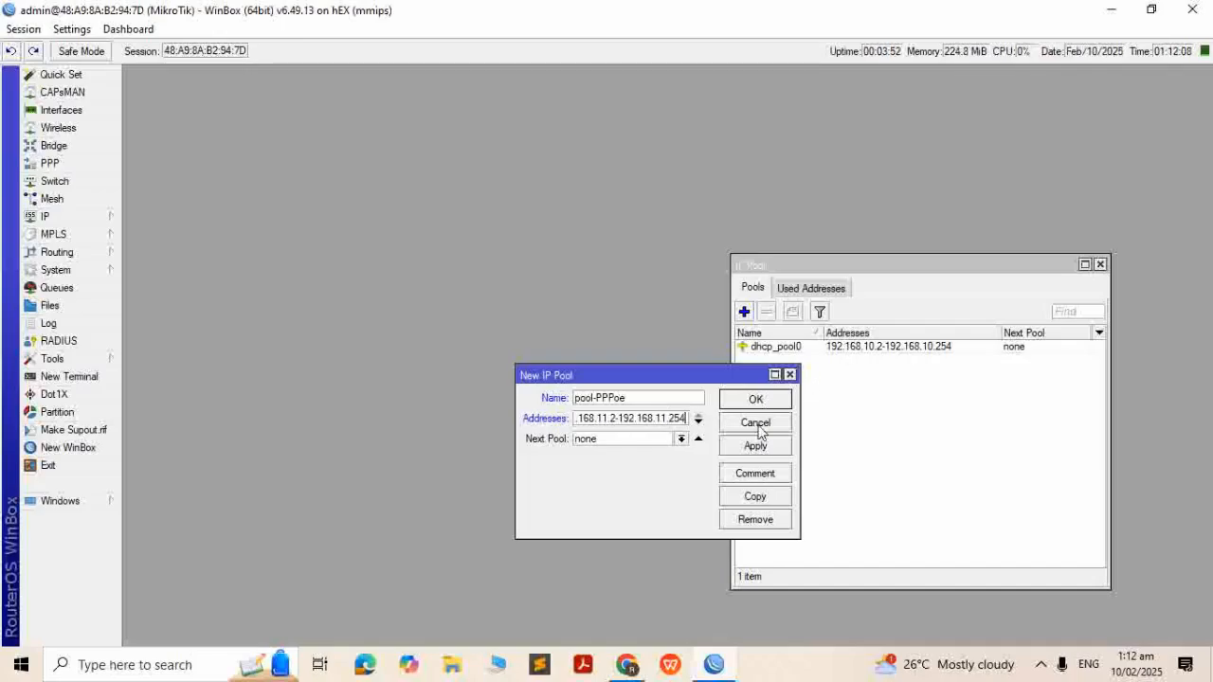
{"action": "left_click", "coordinate": [766, 446]}
{"action": "left_click", "coordinate": [772, 401]}
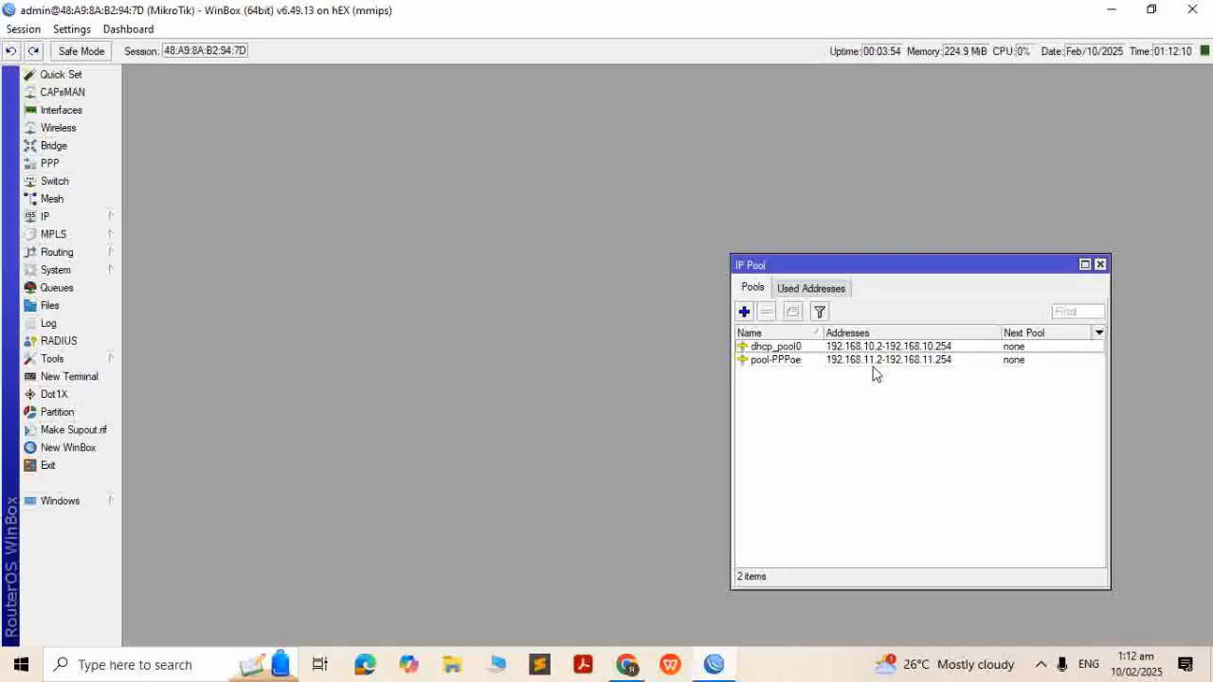
Create IP pool pool-Nonpayment with range 192.168.12.2-192.168.12.254
{"action": "left_click", "coordinate": [745, 311]}
{"action": "type", "text": "pool-Nonpayment"}
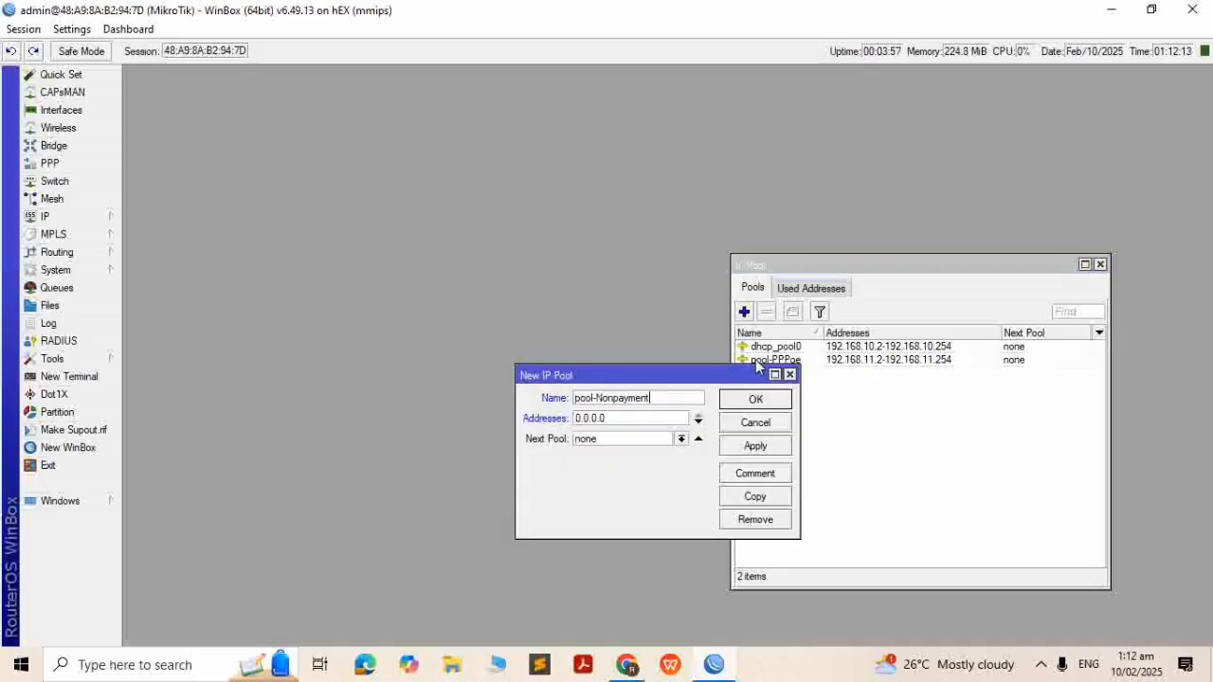
{"action": "key", "text": "Tab"}
{"action": "type", "text": "192.168.12.2-192.168.12.254"}
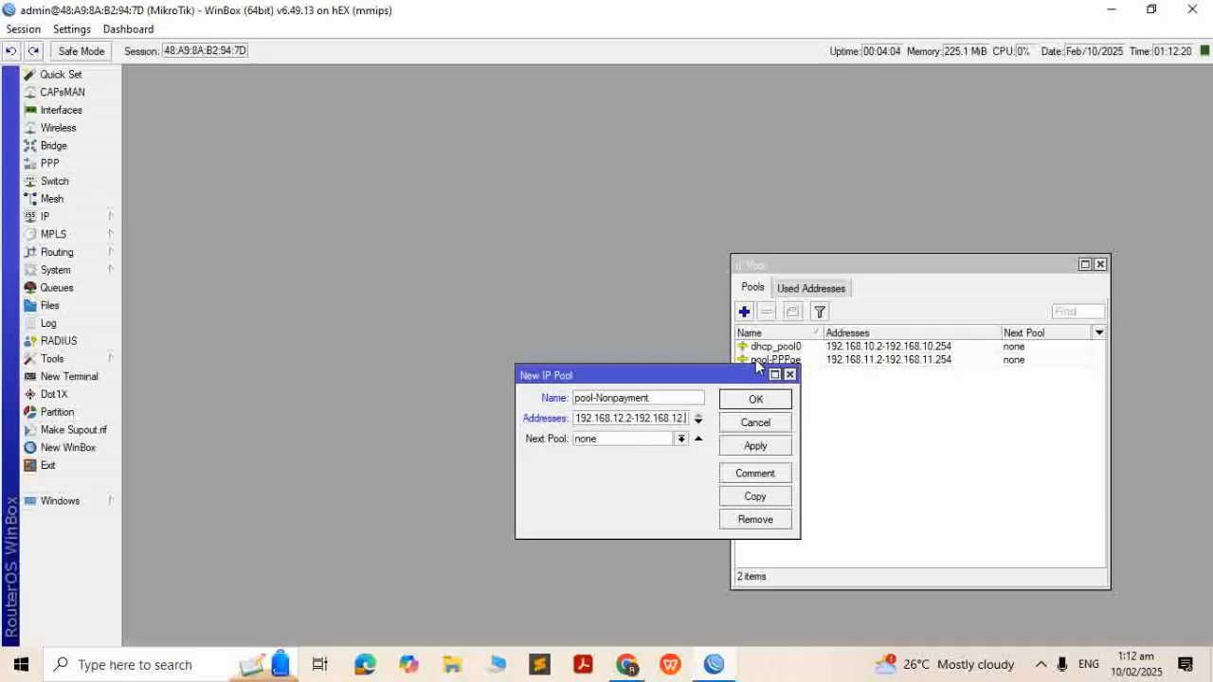
{"action": "key", "text": "Return"}
{"action": "left_click", "coordinate": [850, 373]}
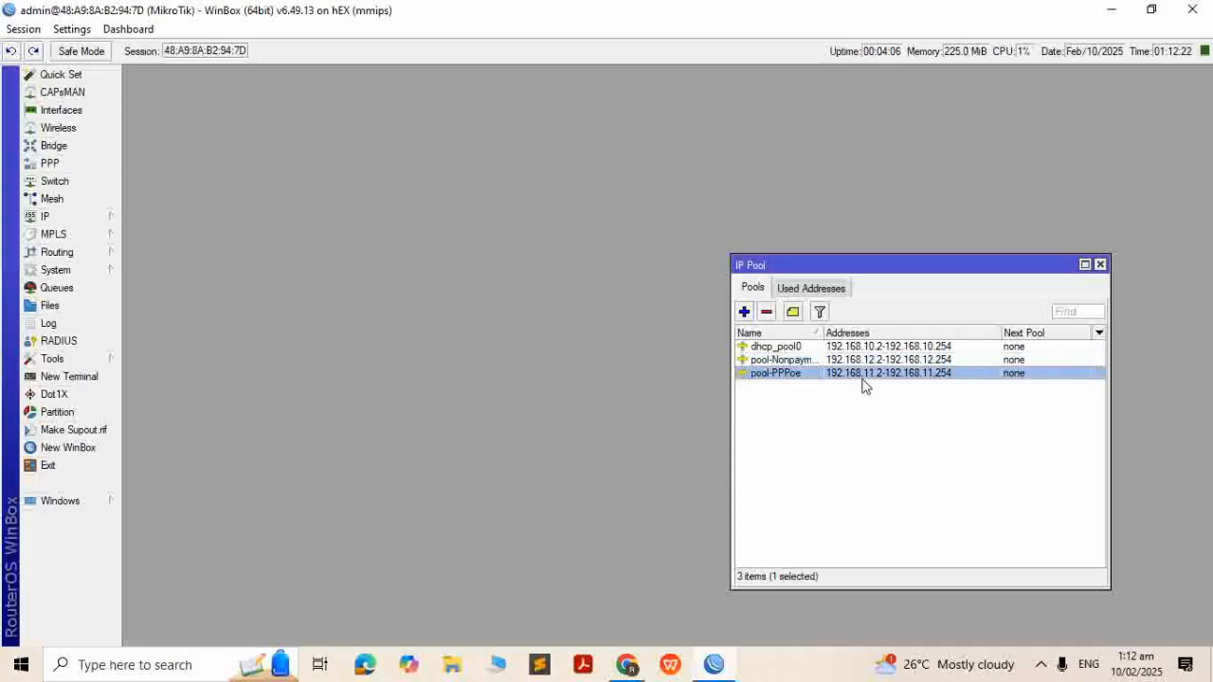
Add firewall address list entry Nonpayment with address 192.168.12.0/24
{"action": "left_click", "coordinate": [1100, 264]}
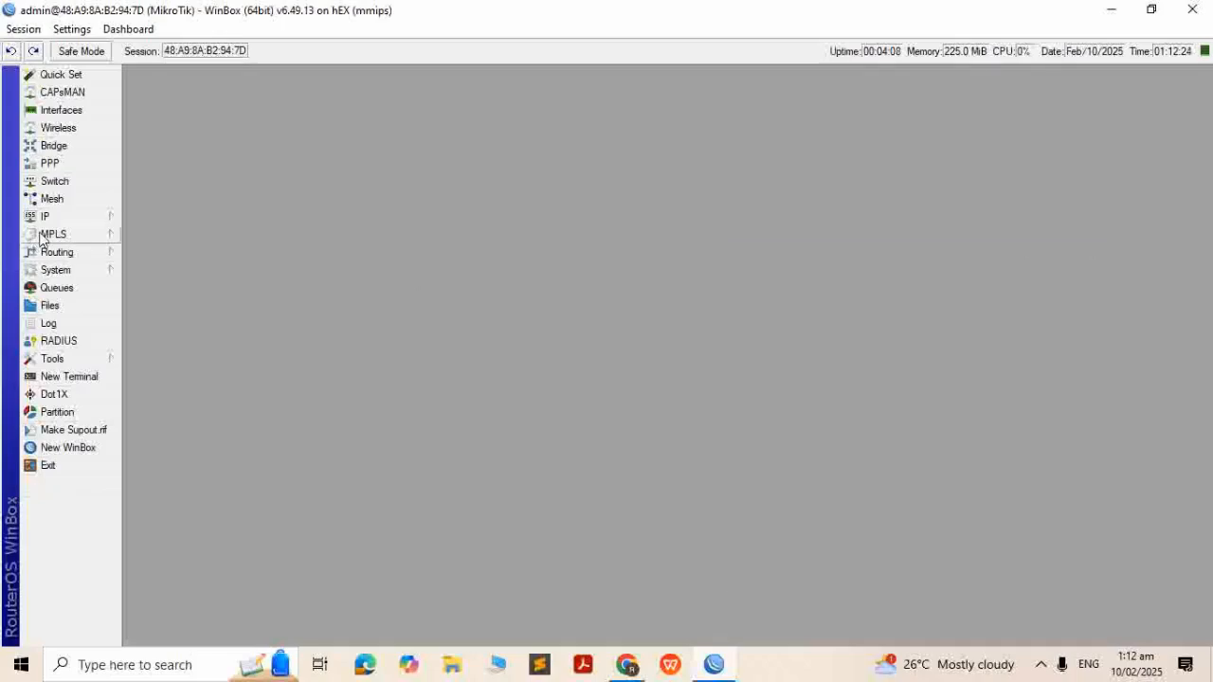
{"action": "left_click", "coordinate": [65, 217]}
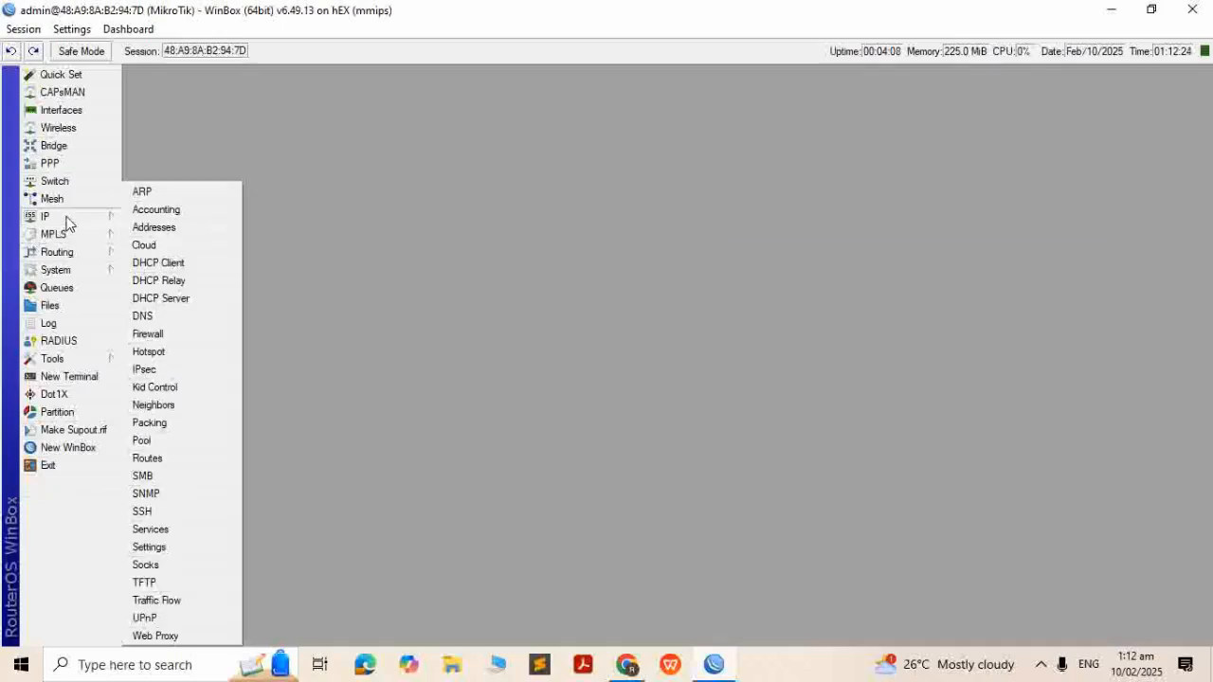
{"action": "left_click", "coordinate": [188, 337]}
{"action": "left_click", "coordinate": [630, 273]}
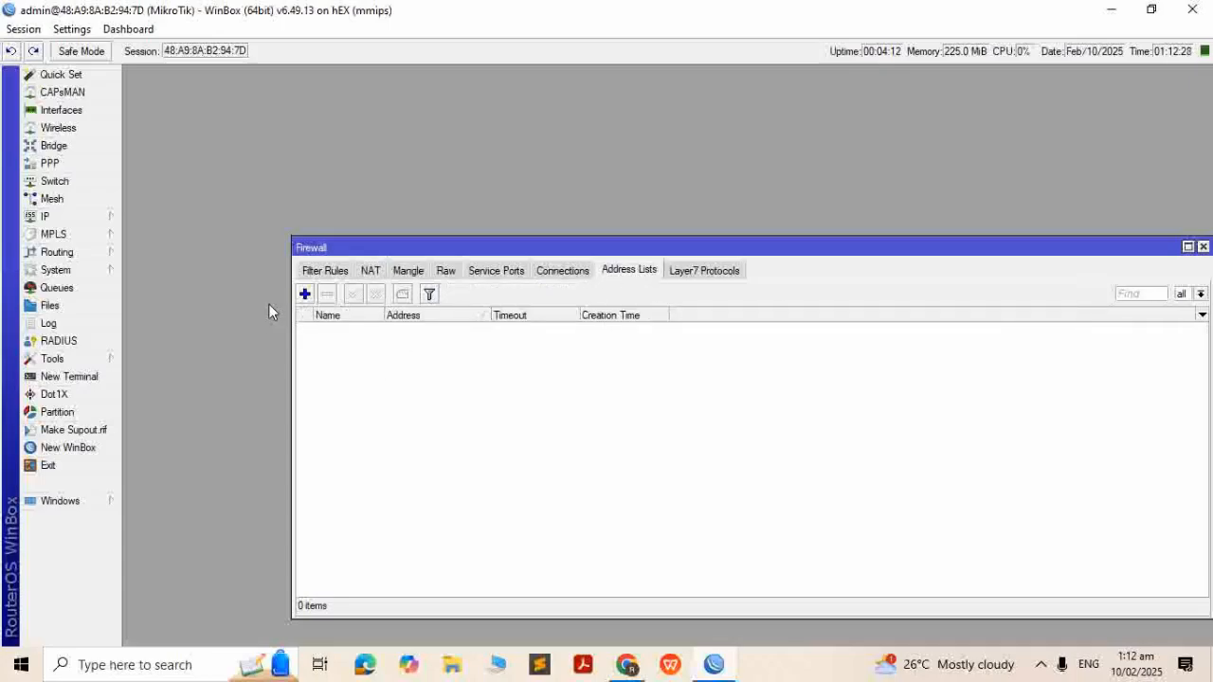
{"action": "left_click", "coordinate": [304, 293]}
{"action": "type", "text": "Non"}
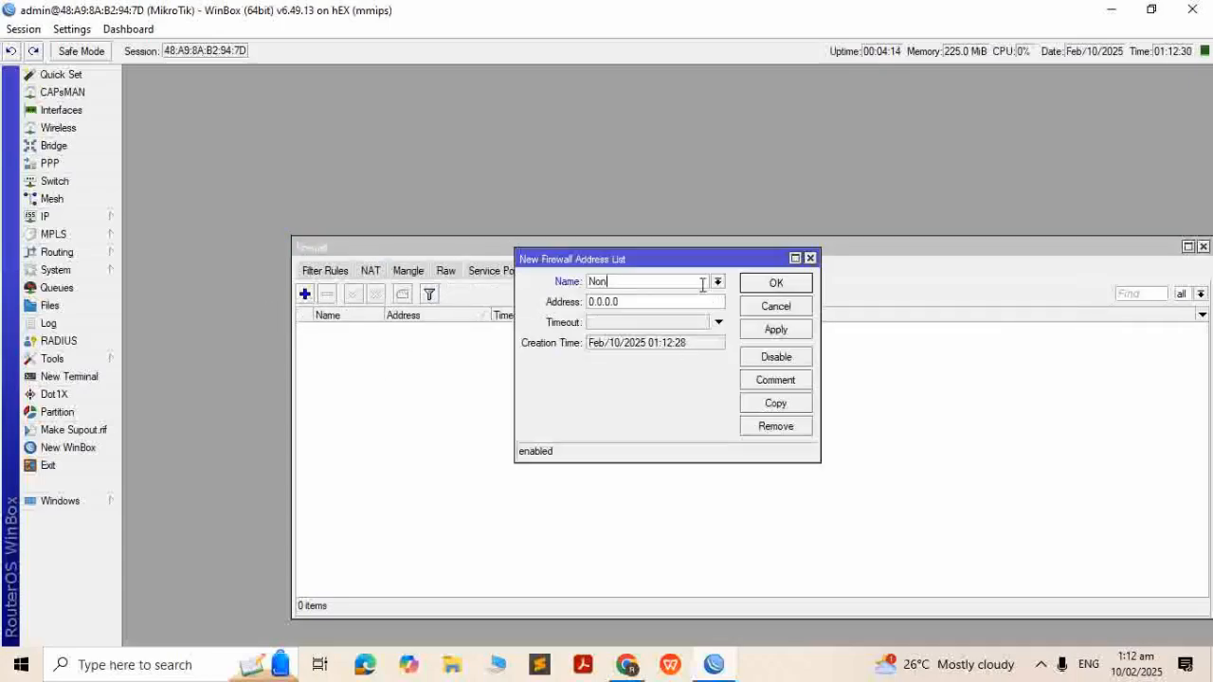
{"action": "type", "text": "payment"}
{"action": "key", "text": "Tab"}
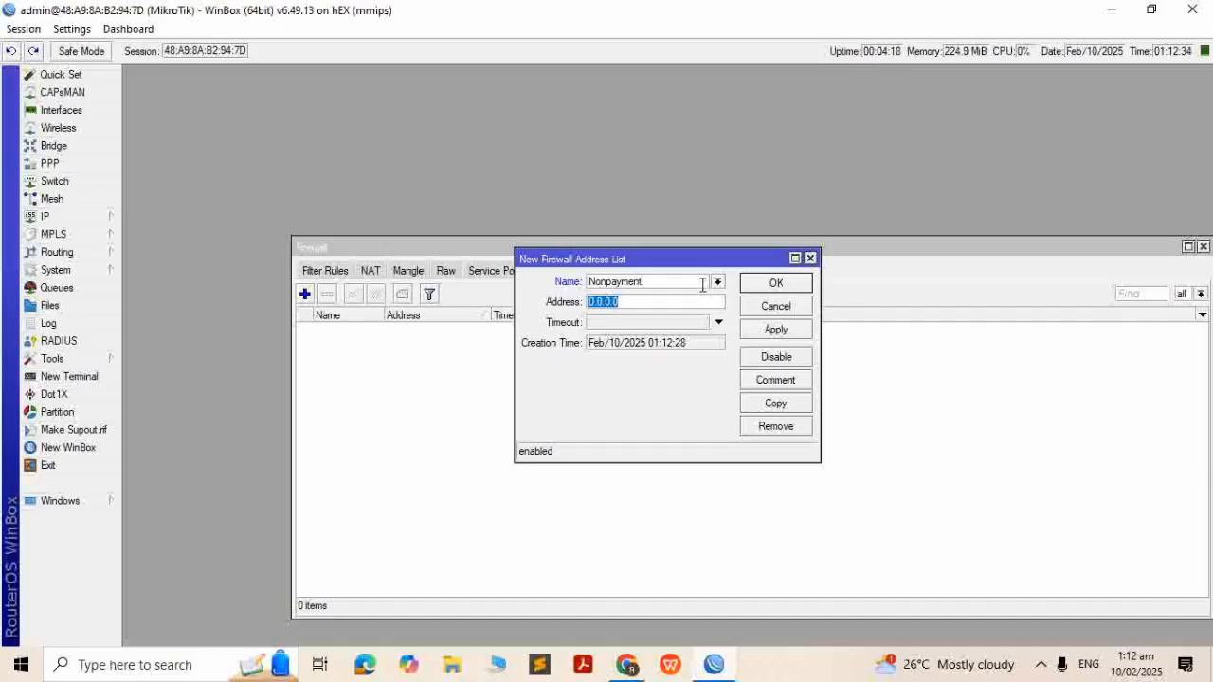
{"action": "type", "text": "192.168.12.0/"}
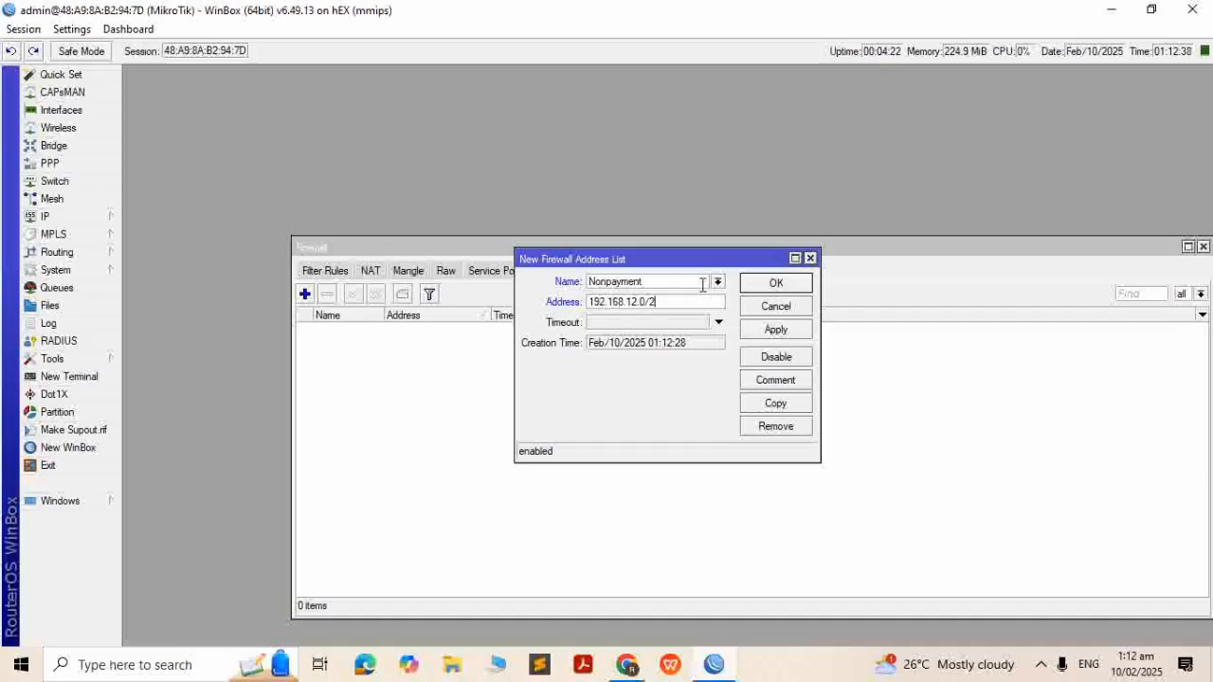
{"action": "type", "text": "24"}
{"action": "key", "text": "Return"}
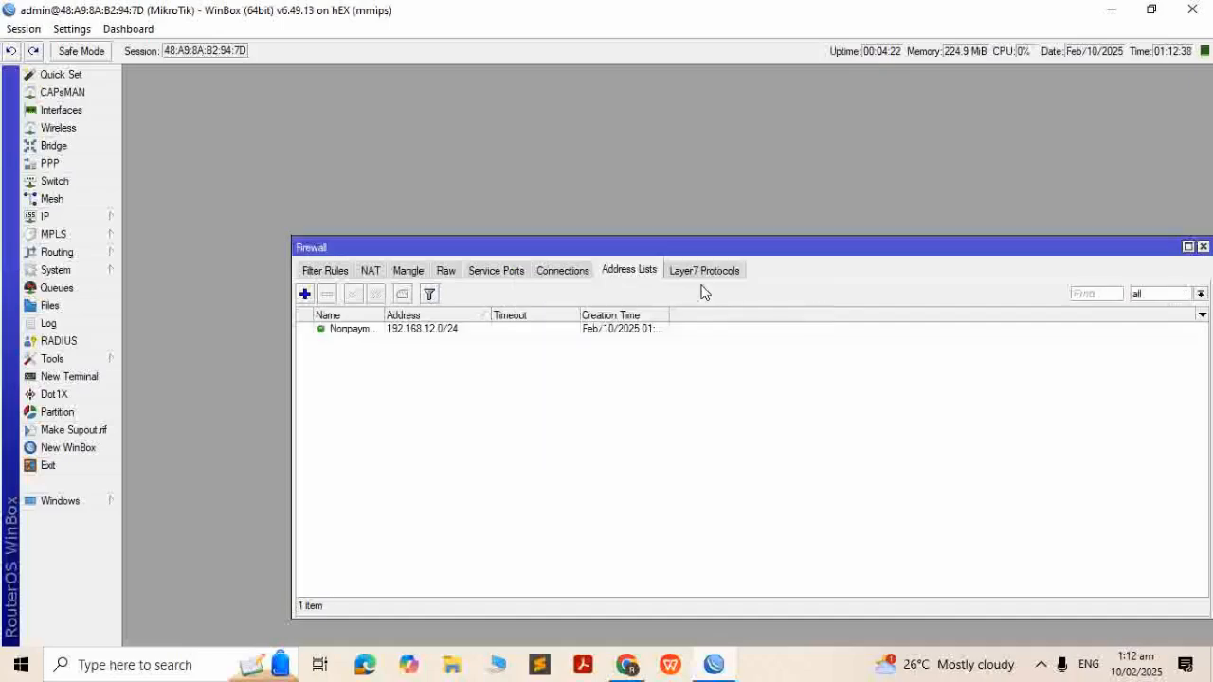
Check the pool-Nonpayment range in IP Pool, then close the pool and firewall windows
{"action": "left_click", "coordinate": [68, 222]}
{"action": "left_click", "coordinate": [162, 442]}
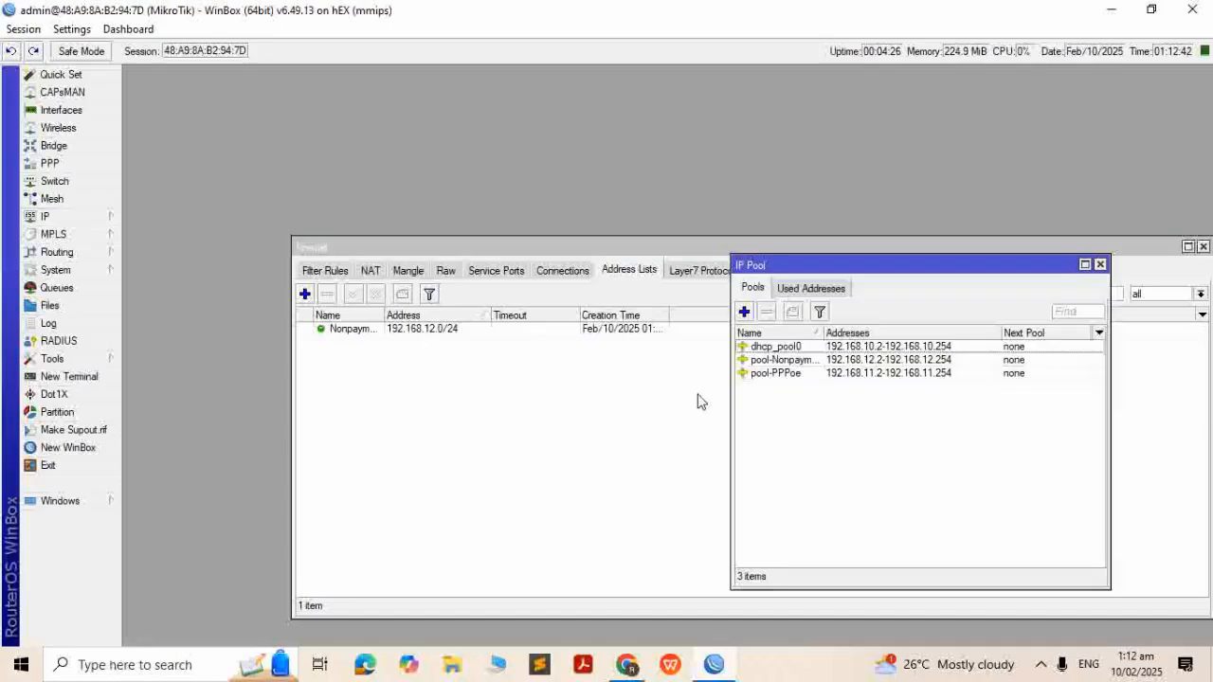
{"action": "left_click", "coordinate": [852, 361]}
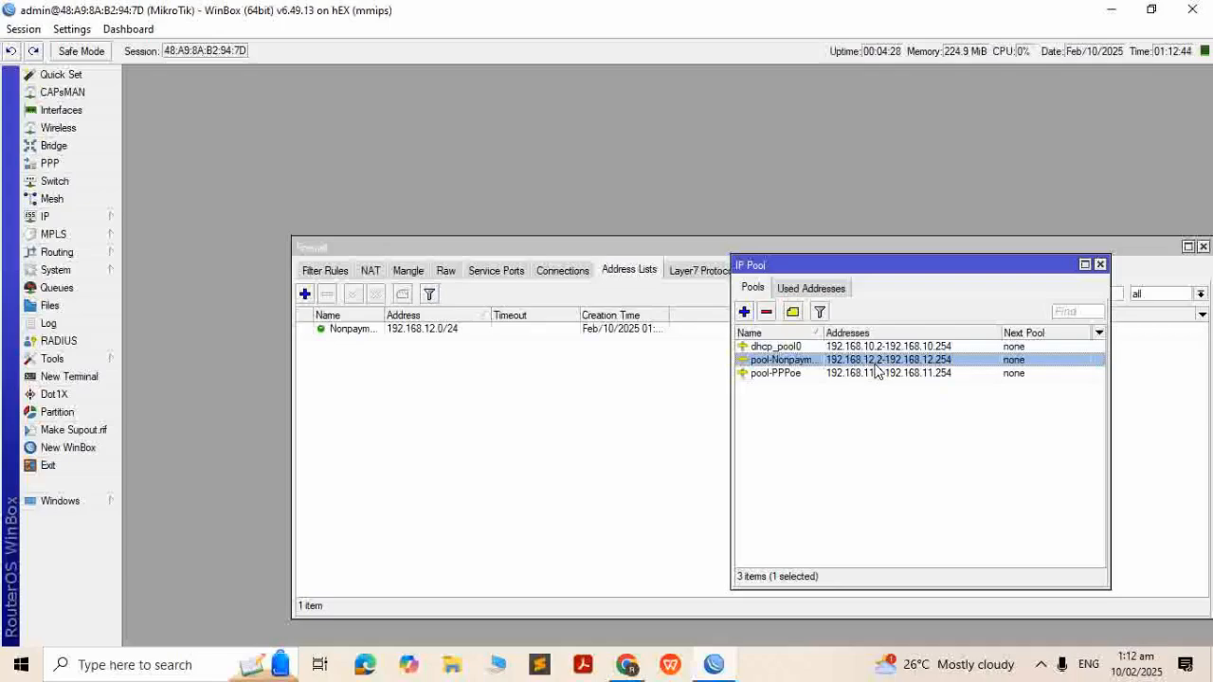
{"action": "left_click", "coordinate": [1100, 265]}
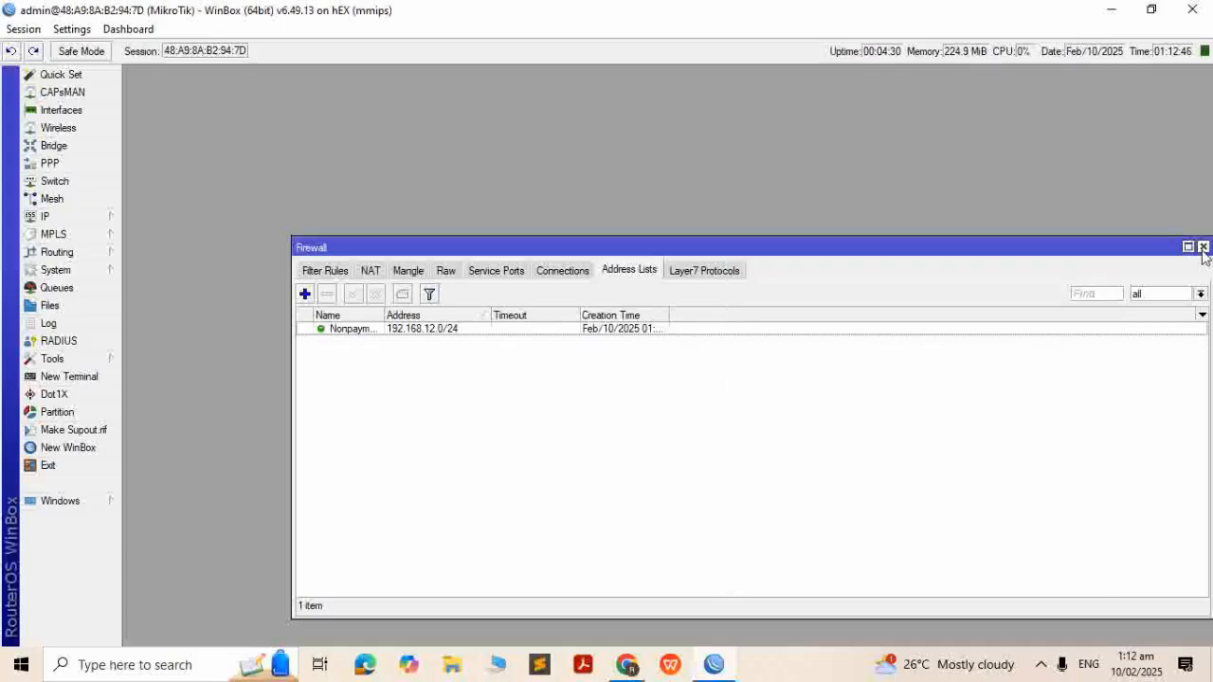
{"action": "left_click", "coordinate": [1203, 247]}
Add simple queue PPPoe targeting 192.168.11.0/24 with 30M upload and download limits
{"action": "left_click", "coordinate": [98, 291]}
{"action": "left_click", "coordinate": [136, 169]}
{"action": "type", "text": "P"}
{"action": "key", "text": "Tab"}
{"action": "type", "text": "192"}
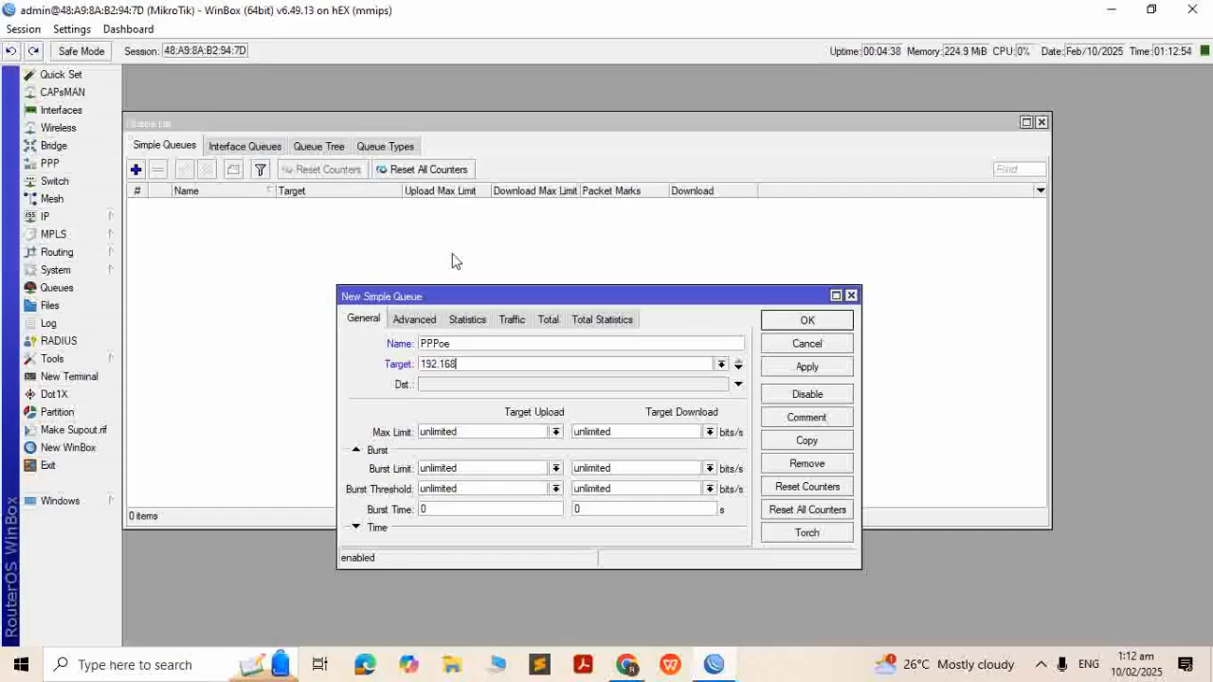
{"action": "type", "text": ".168.11.0/24"}
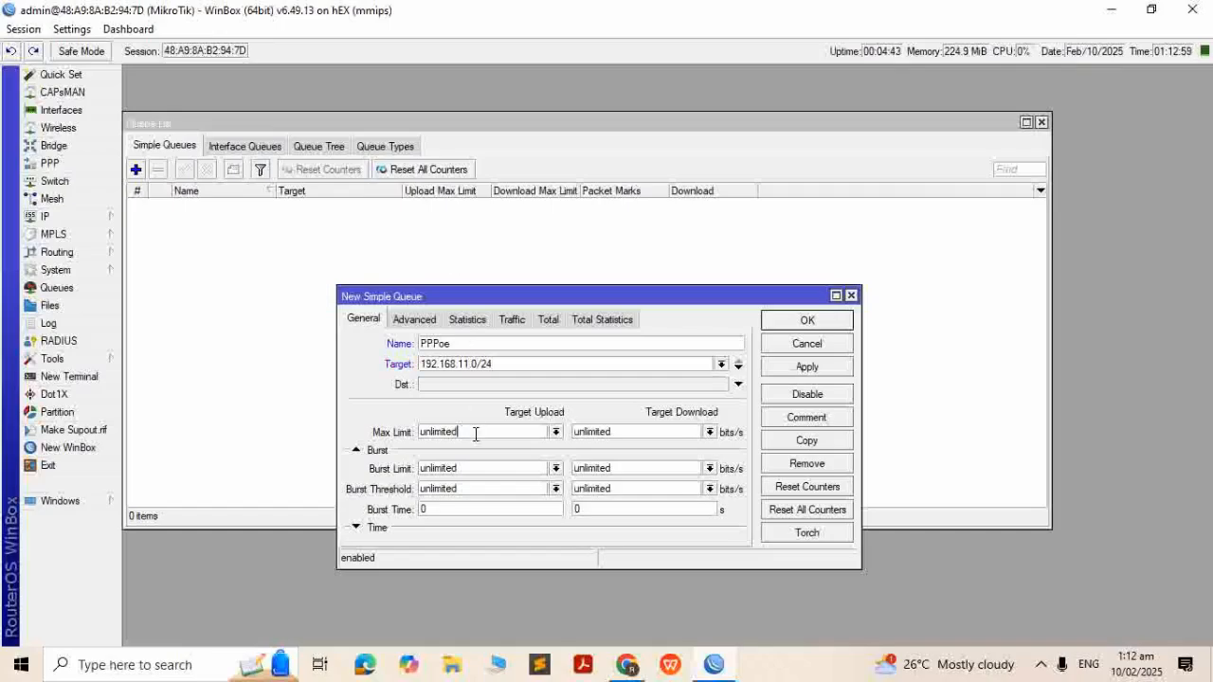
{"action": "double_click", "coordinate": [476, 432]}
{"action": "type", "text": "30M"}
{"action": "key", "text": "Tab"}
{"action": "type", "text": "30"}
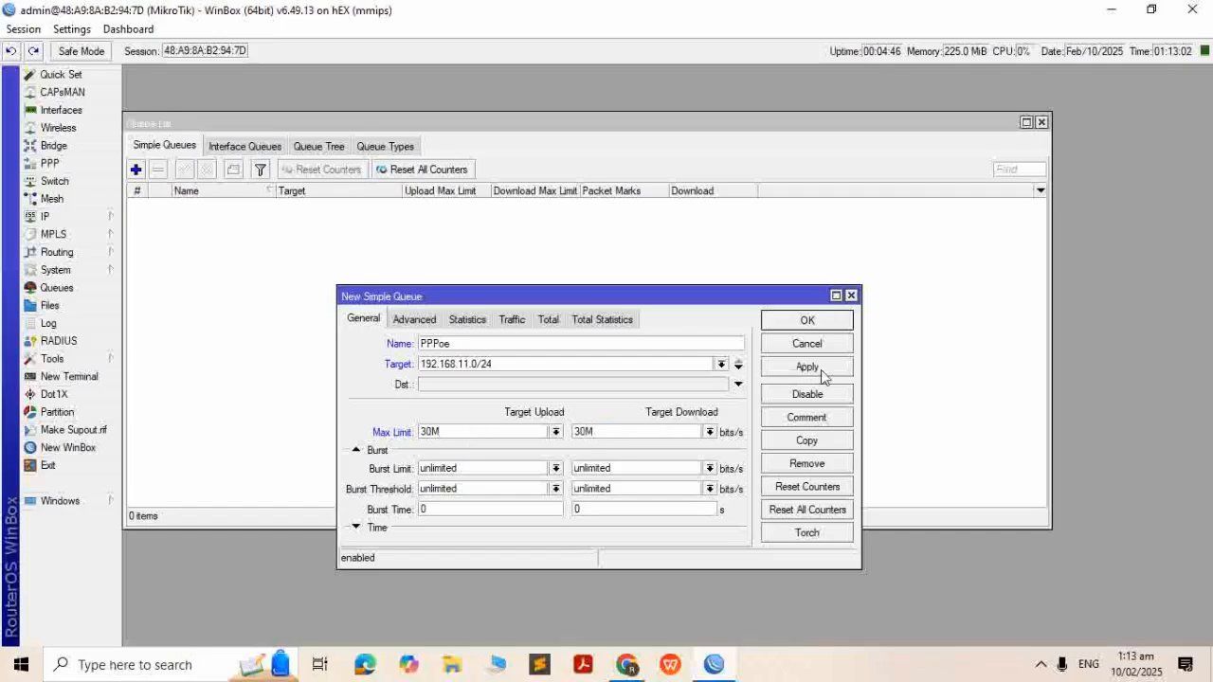
{"action": "left_click", "coordinate": [822, 376]}
{"action": "left_click", "coordinate": [813, 325]}
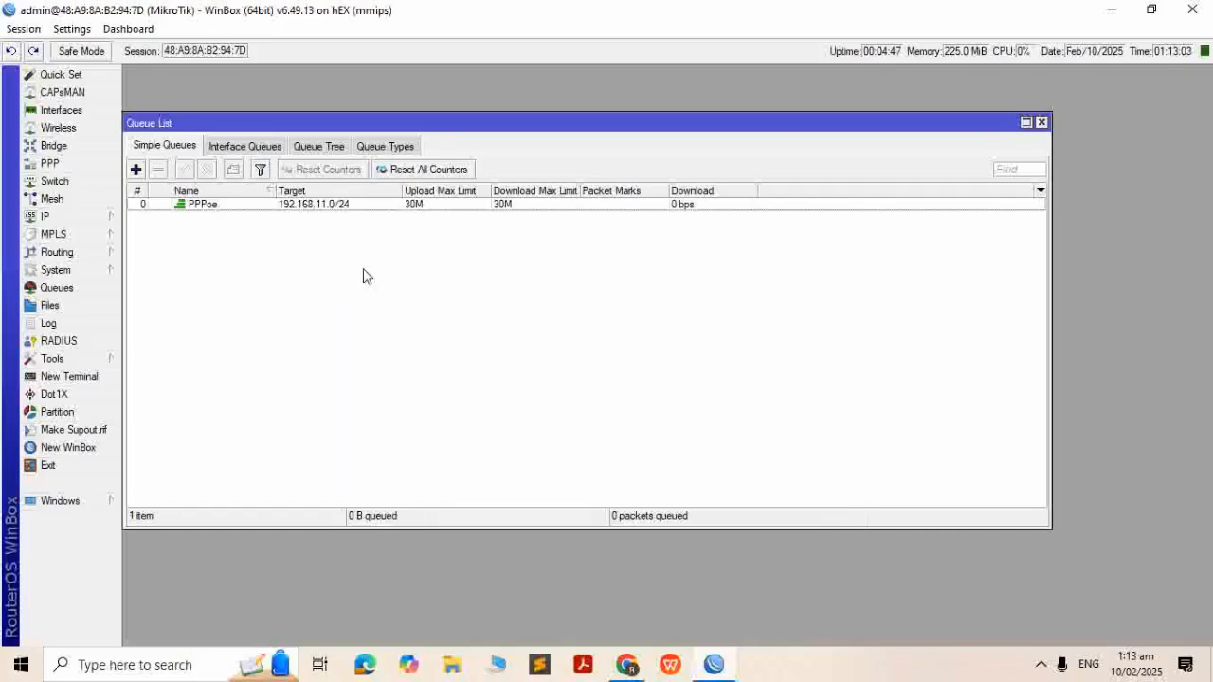
Add simple queue Nonpayment targeting 192.168.12.0/24 with 1M upload and download limits
{"action": "left_click", "coordinate": [136, 168]}
{"action": "type", "text": "Nonpayment"}
{"action": "key", "text": "Tab"}
{"action": "type", "text": "192"}
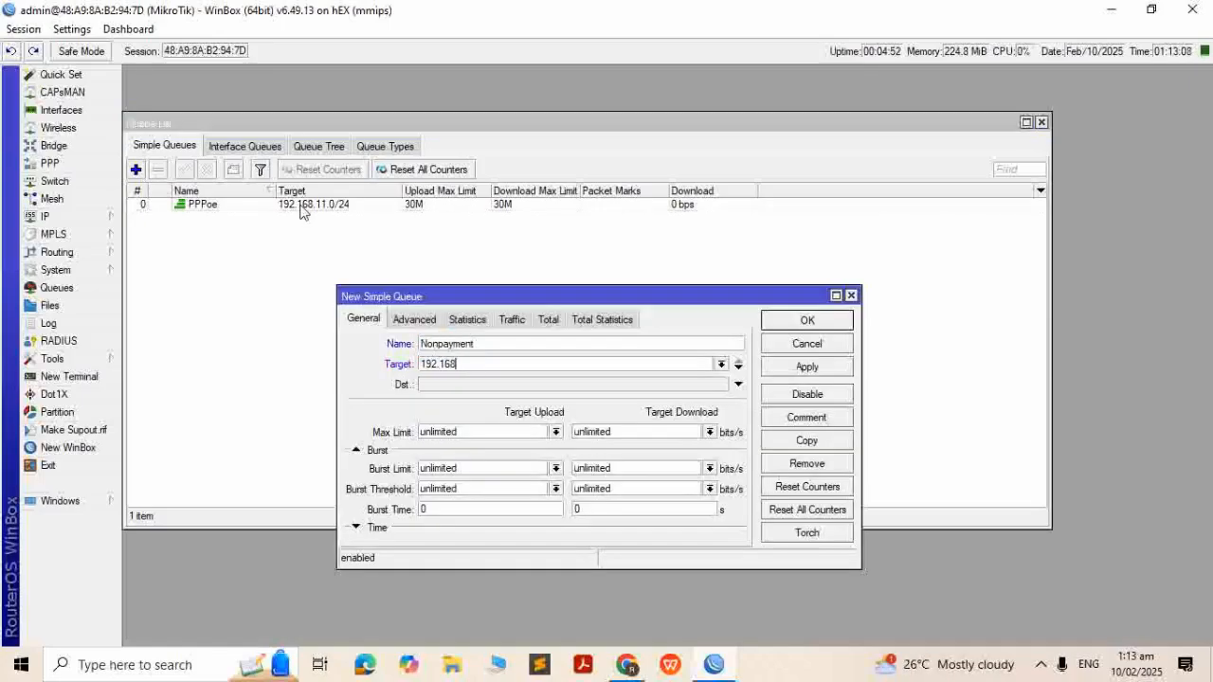
{"action": "type", "text": ".168.12.0/24"}
{"action": "double_click", "coordinate": [487, 431]}
{"action": "type", "text": "1M"}
{"action": "key", "text": "Tab"}
{"action": "type", "text": "1M"}
{"action": "key", "text": "Return"}
{"action": "left_click_drag", "start_coordinate": [462, 124], "coordinate": [583, 127]}
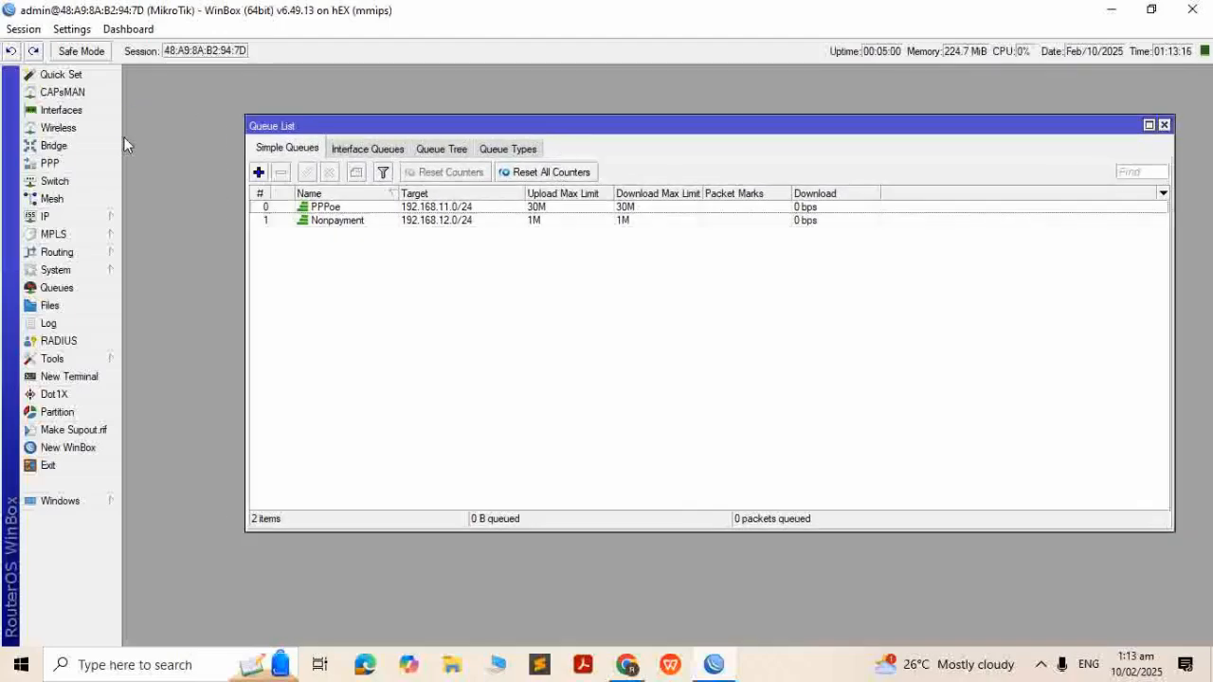
Create PPPoE server 'server-pppoe' on interface bridgepppoe with One Session Per Host enabled
{"action": "left_click", "coordinate": [106, 168]}
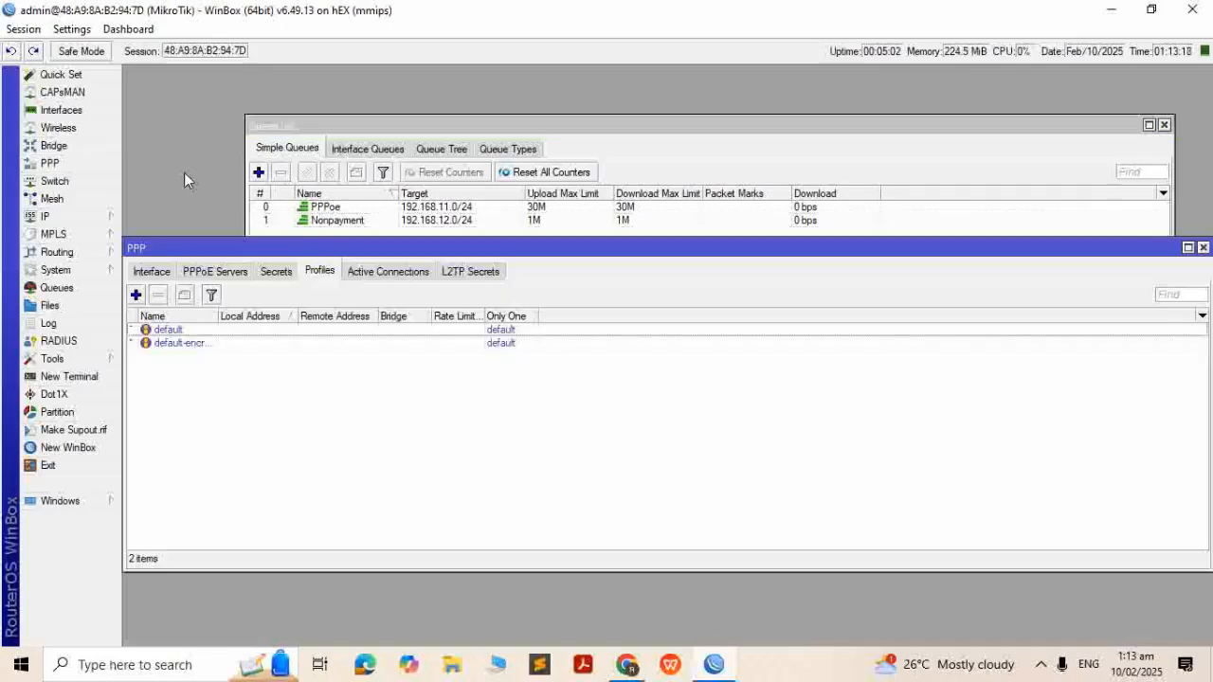
{"action": "left_click_drag", "start_coordinate": [237, 252], "coordinate": [441, 248]}
{"action": "left_click", "coordinate": [429, 276]}
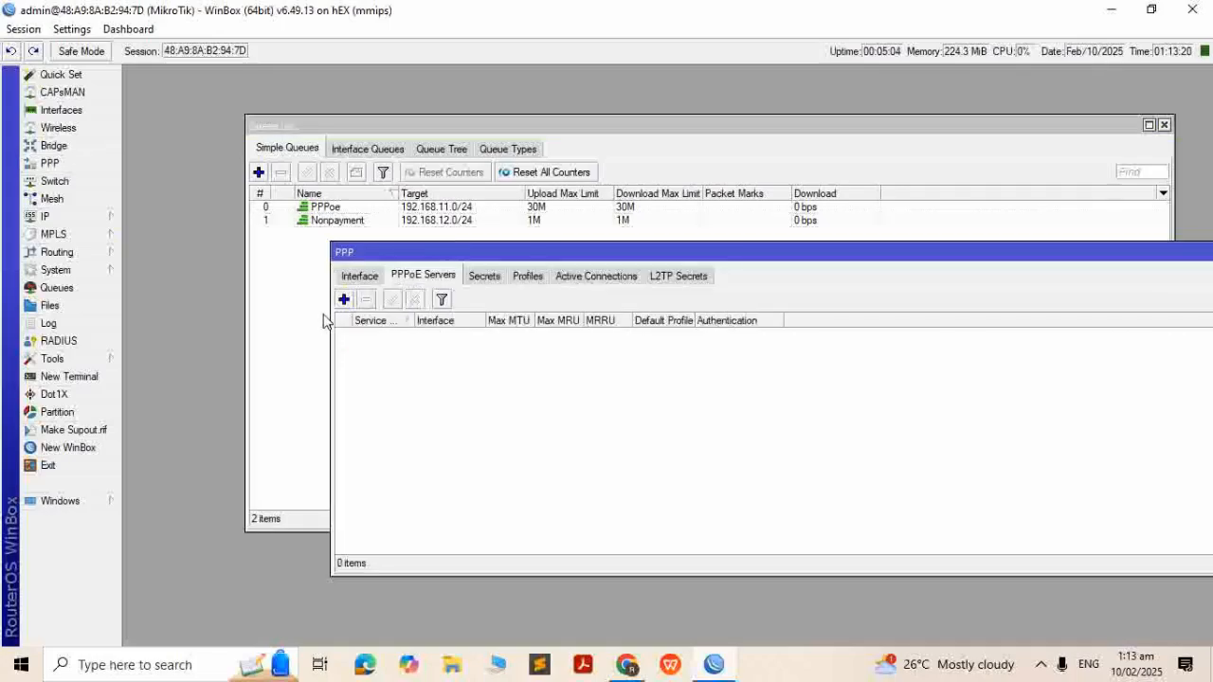
{"action": "left_click", "coordinate": [344, 299]}
{"action": "type", "text": "server-pppoe"}
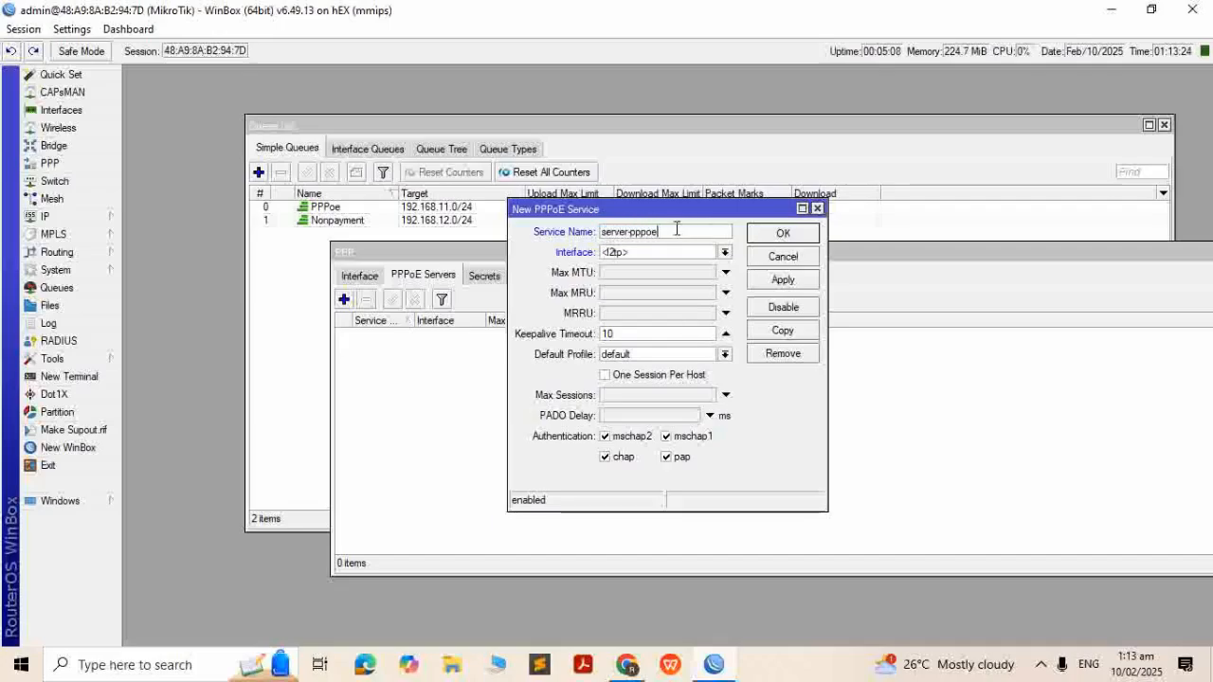
{"action": "left_click", "coordinate": [724, 252]}
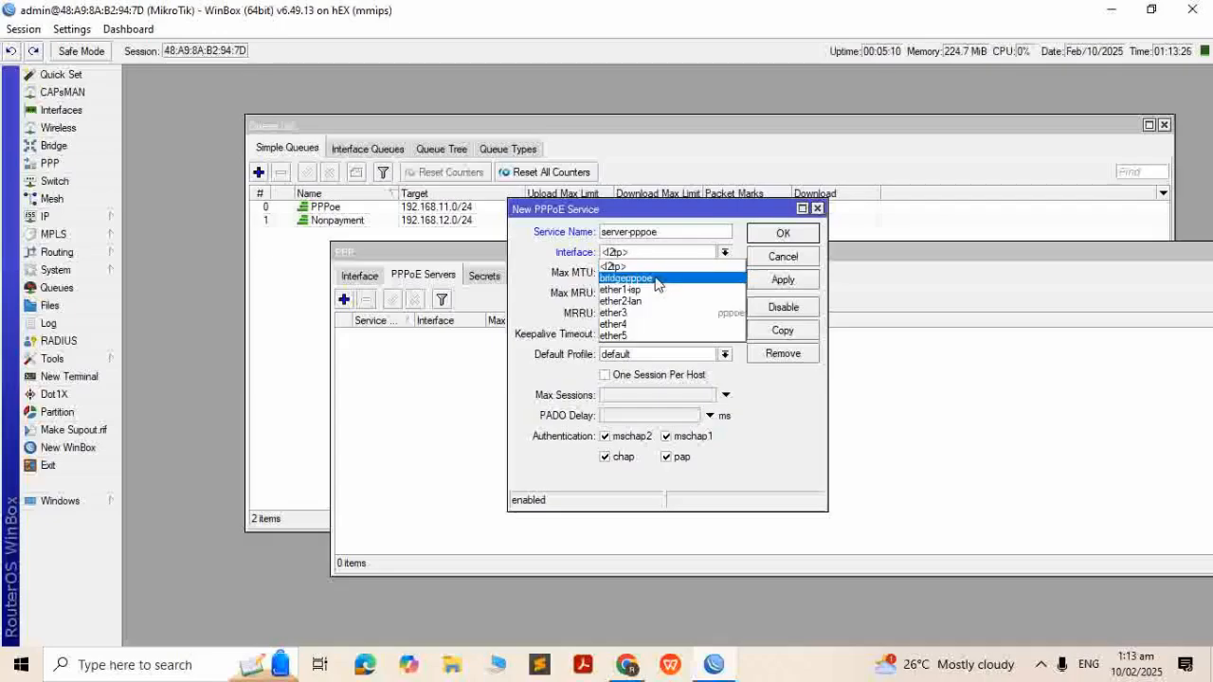
{"action": "left_click", "coordinate": [658, 287]}
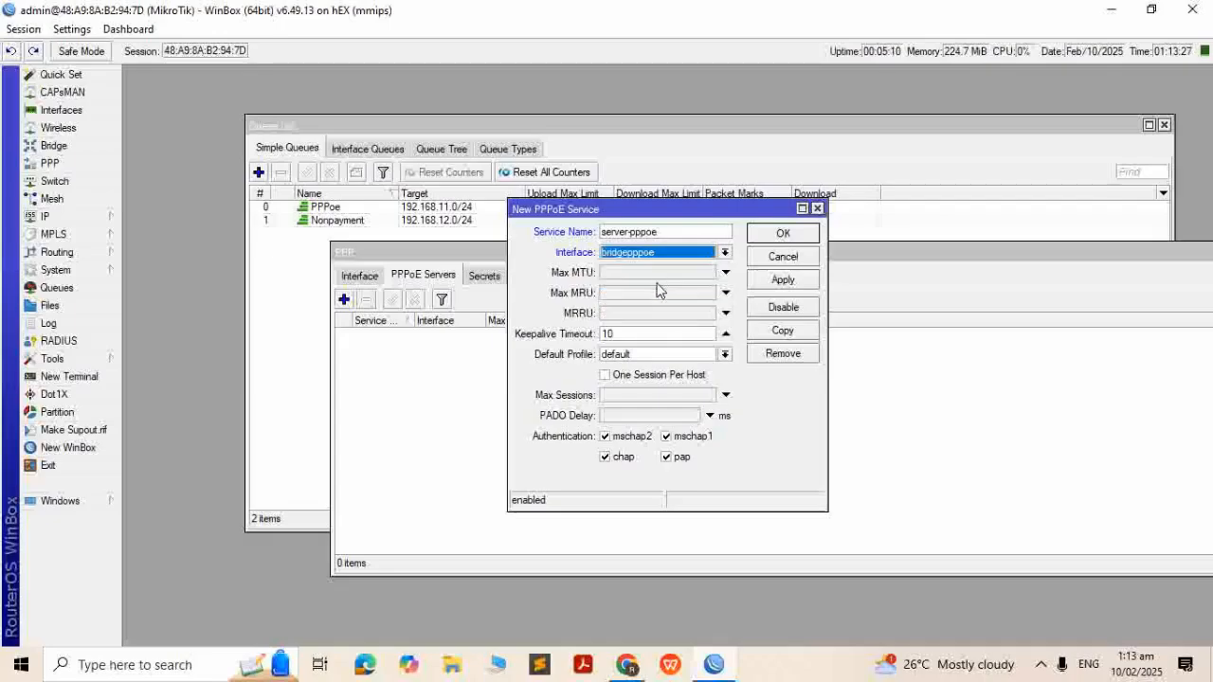
{"action": "left_click", "coordinate": [605, 377]}
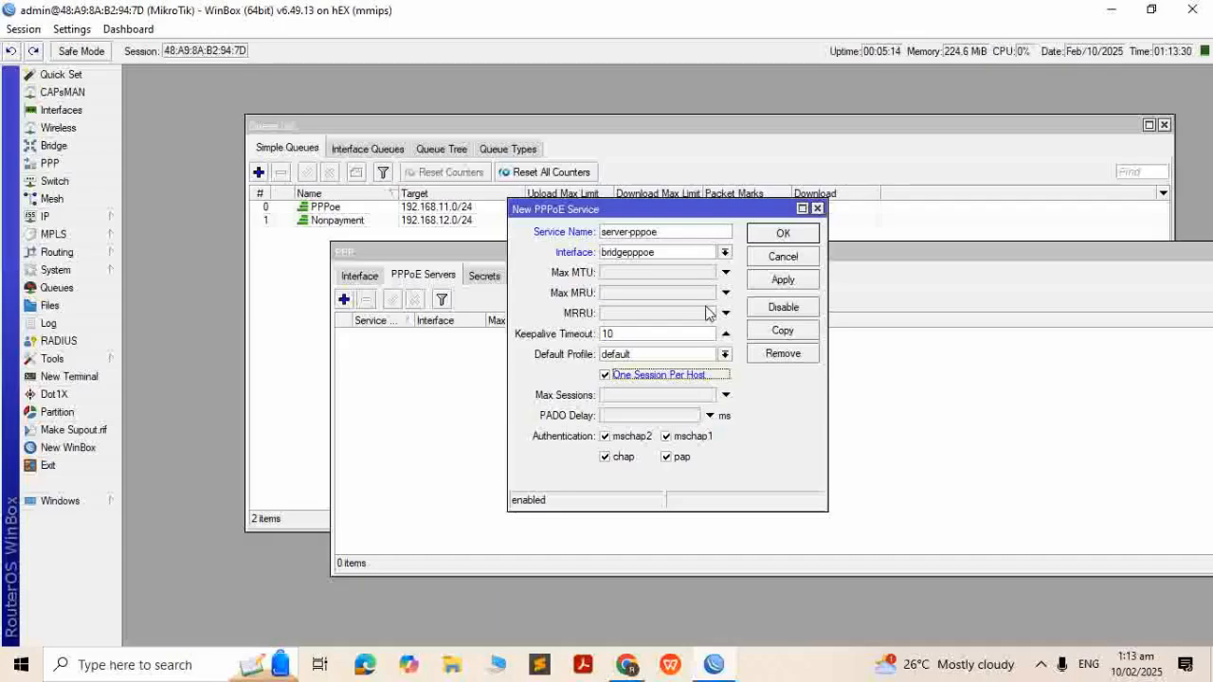
{"action": "left_click", "coordinate": [782, 279]}
{"action": "left_click", "coordinate": [783, 233]}
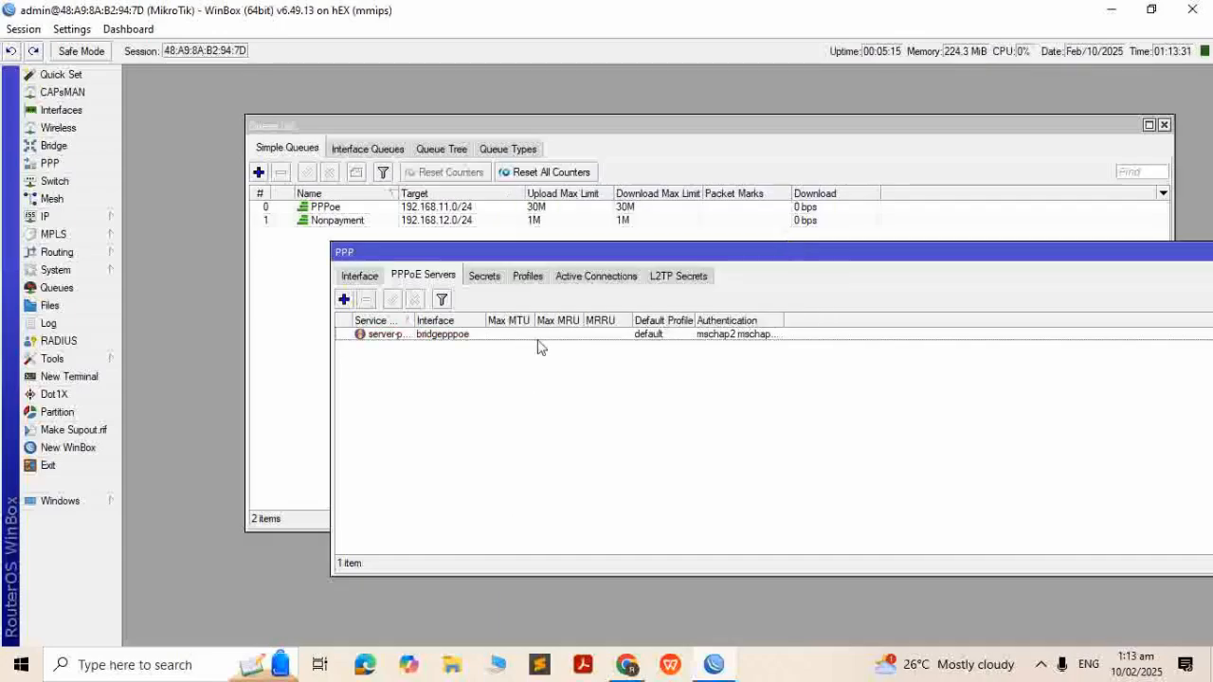
{"action": "left_click", "coordinate": [526, 275]}
Add PPP profile 10mbps: local 192.168.11.1, remote pool-PPPoe, DNS servers 8.8.8.8 and 8.8.4.4
{"action": "left_click", "coordinate": [344, 300]}
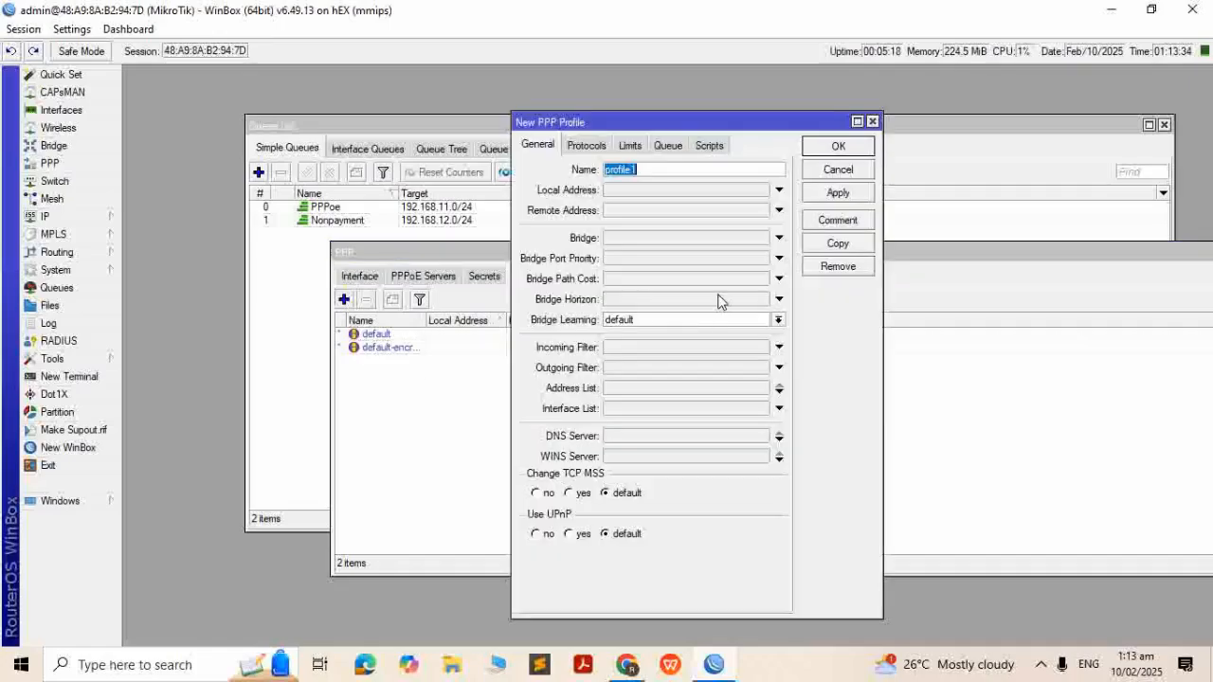
{"action": "type", "text": "10mbps"}
{"action": "left_click", "coordinate": [695, 191]}
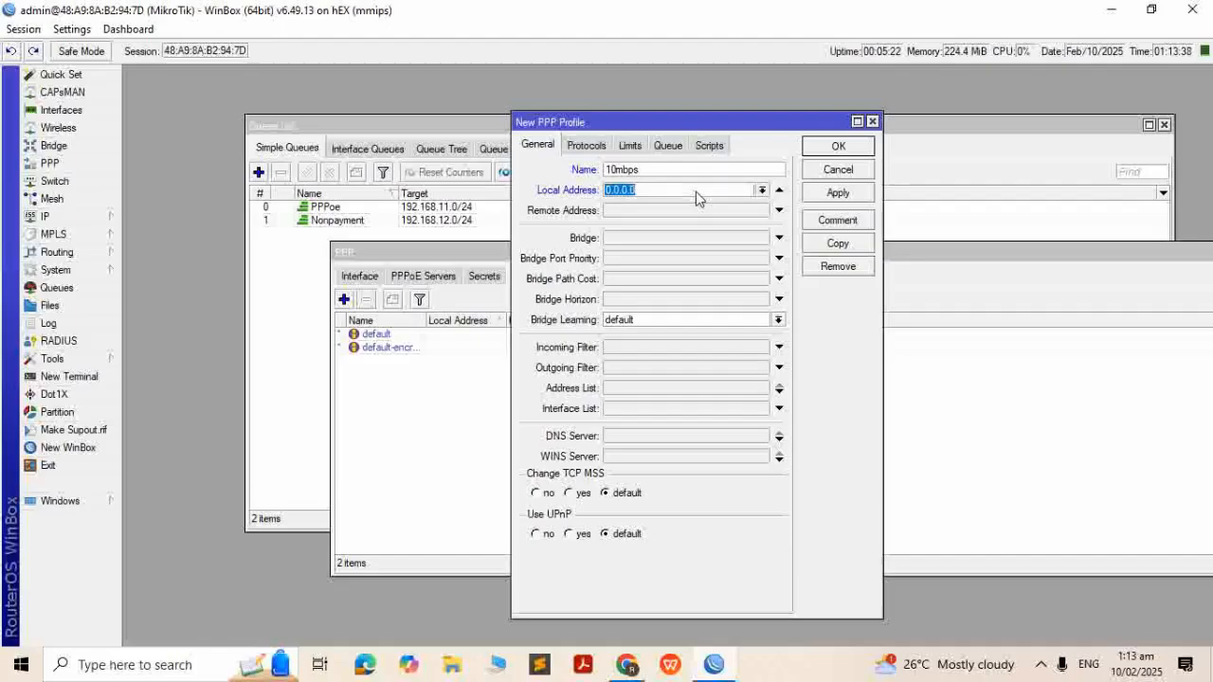
{"action": "type", "text": "192.168.11.1"}
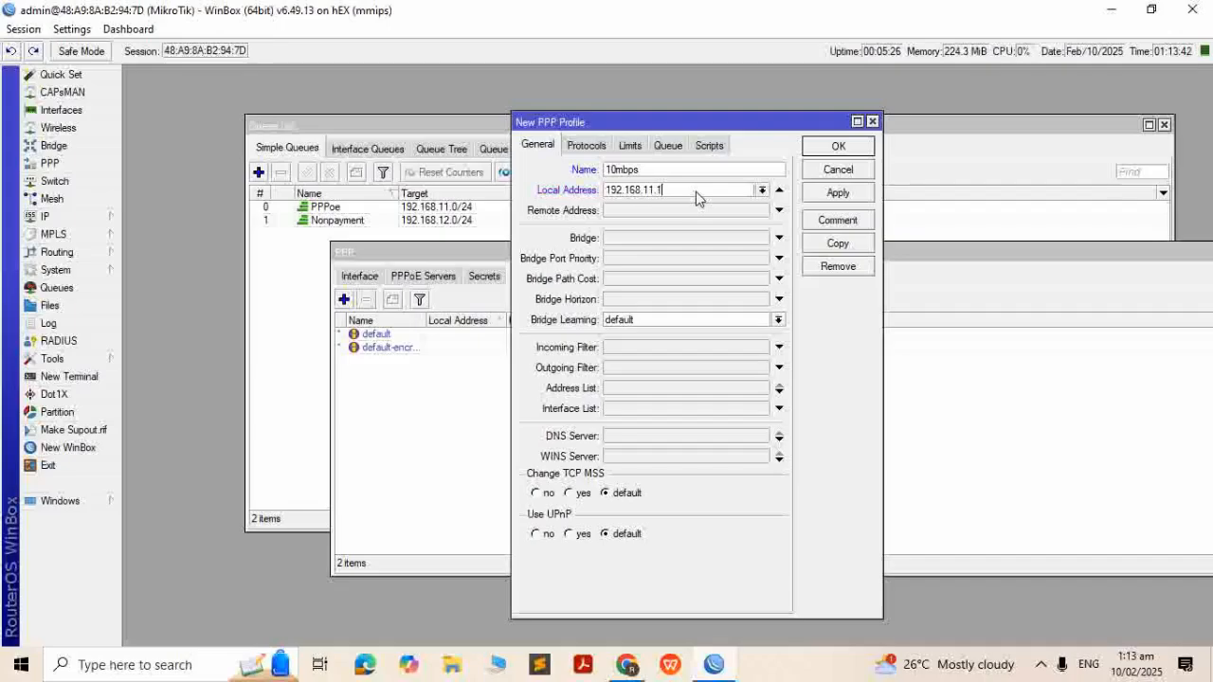
{"action": "left_click", "coordinate": [692, 214]}
{"action": "left_click", "coordinate": [761, 210]}
{"action": "left_click", "coordinate": [701, 248]}
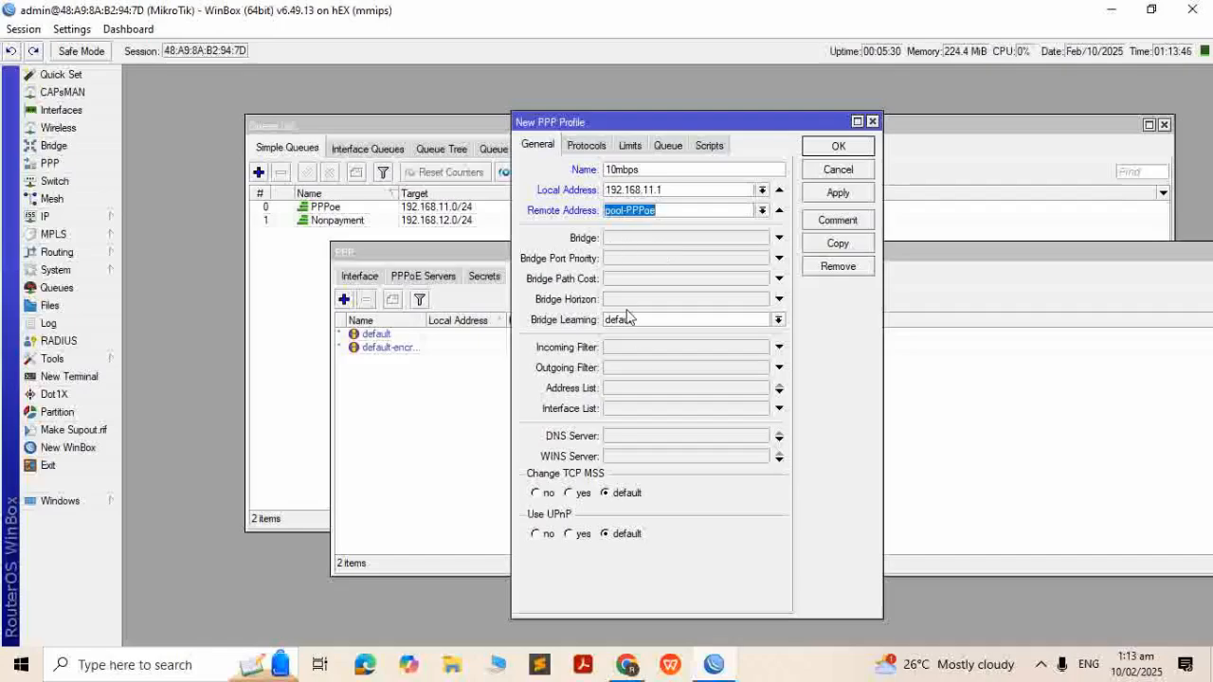
{"action": "left_click", "coordinate": [638, 436]}
{"action": "type", "text": "8.8"}
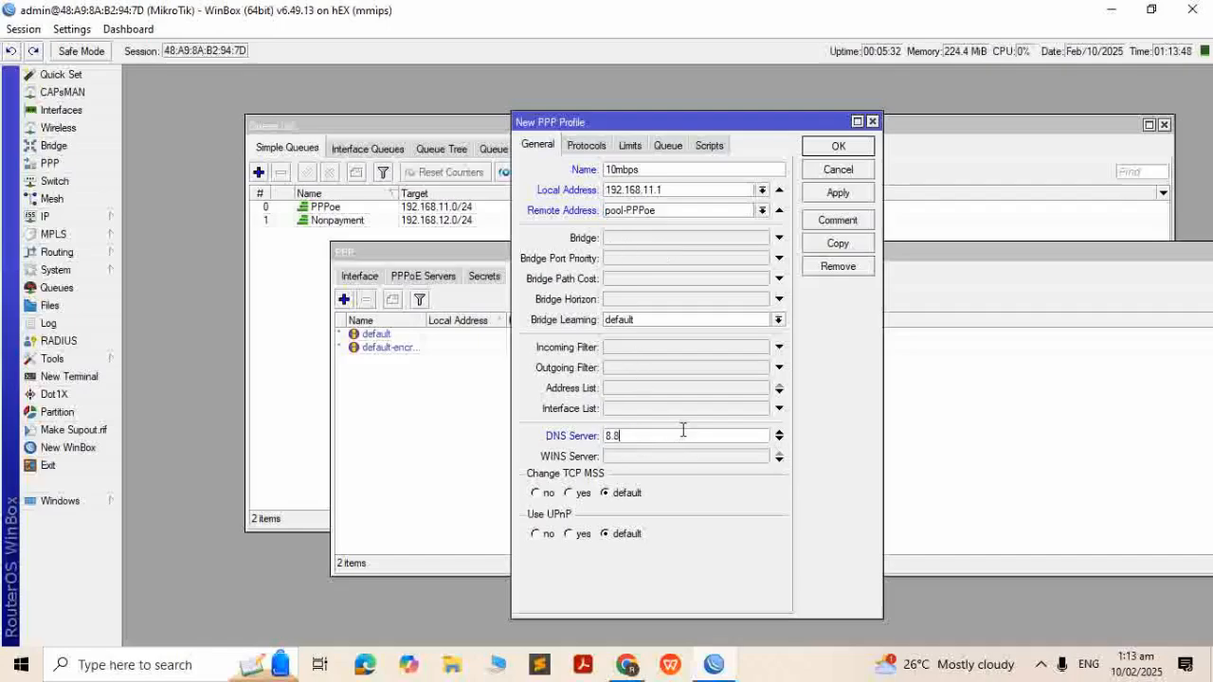
{"action": "left_click", "coordinate": [779, 438]}
{"action": "type", "text": "8.8.4.4"}
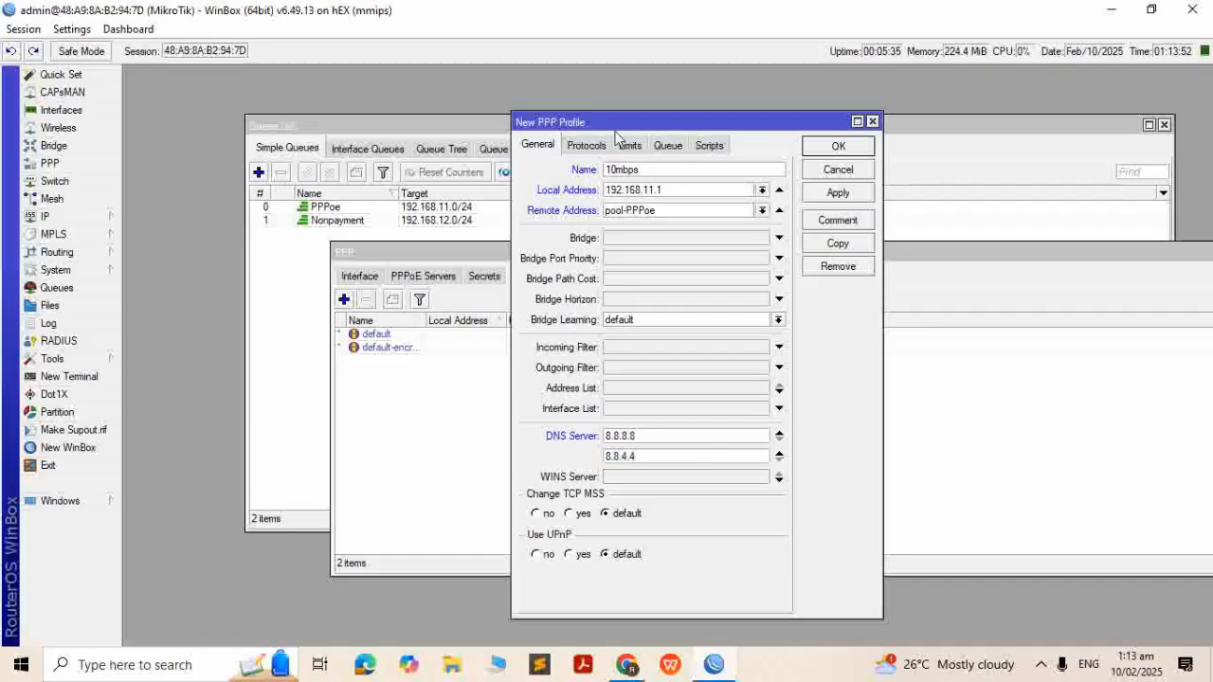
Give the 10mbps profile a 10M/10M rate limit and parent queue PPPoe, then save it
{"action": "left_click", "coordinate": [631, 145]}
{"action": "left_click", "coordinate": [648, 219]}
{"action": "type", "text": "10M/10M"}
{"action": "left_click", "coordinate": [667, 145]}
{"action": "left_click", "coordinate": [661, 193]}
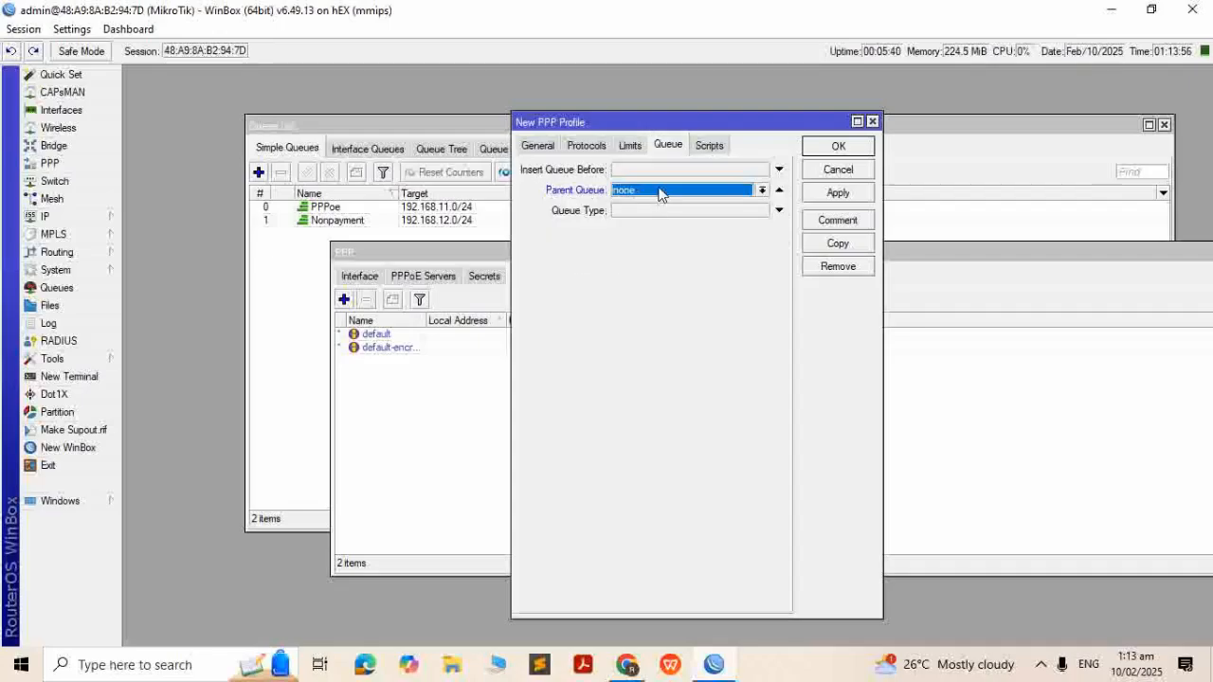
{"action": "left_click", "coordinate": [654, 216]}
{"action": "left_click", "coordinate": [821, 193]}
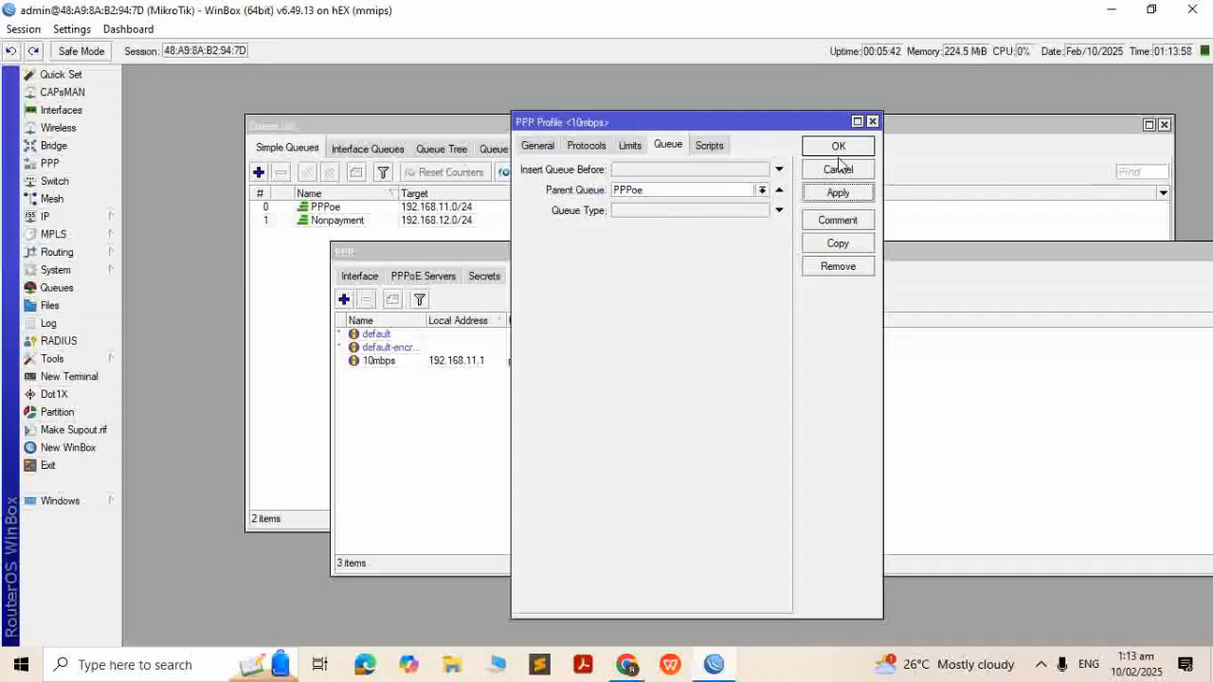
{"action": "left_click", "coordinate": [839, 163]}
Add PPP profile nonpayment with local address 192.168.12.1 and remote pool-Nonpayment
{"action": "left_click", "coordinate": [344, 299]}
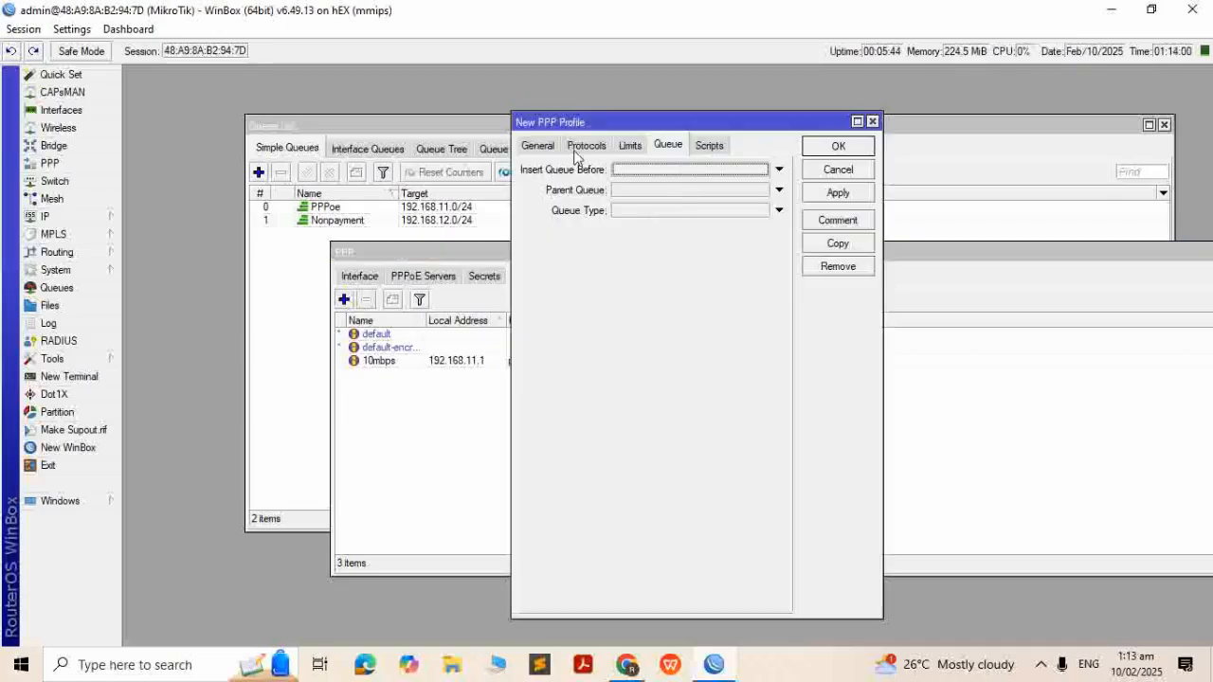
{"action": "left_click", "coordinate": [538, 145]}
{"action": "type", "text": "nonpayment"}
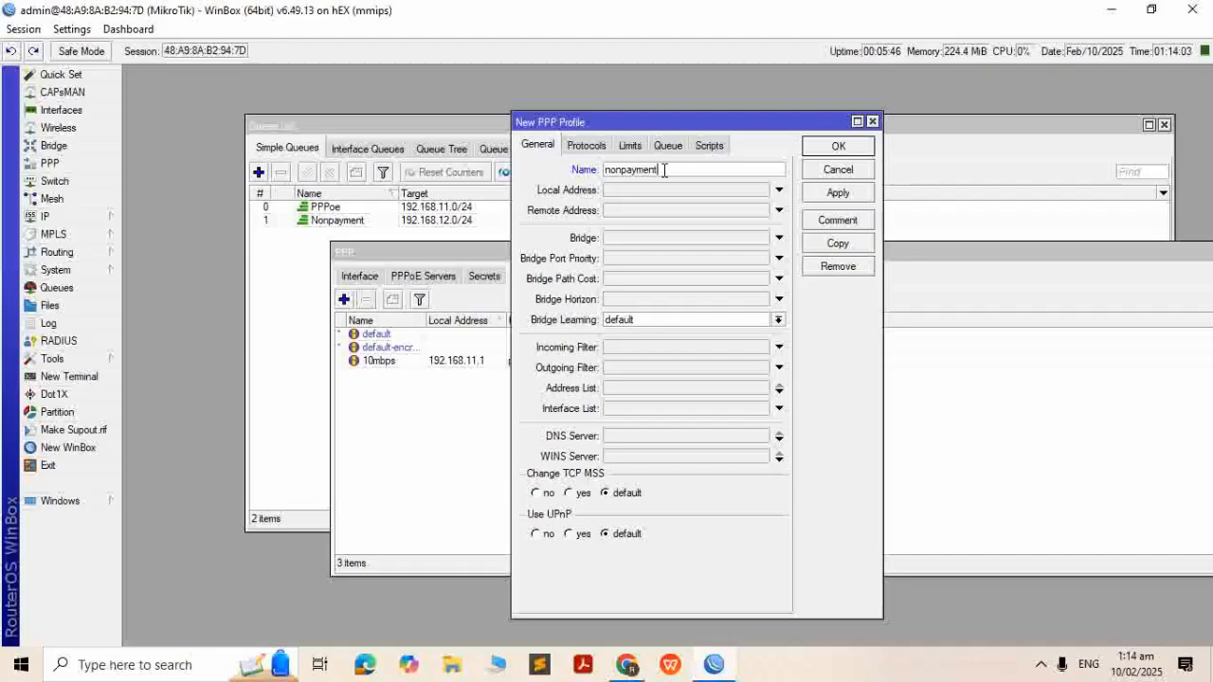
{"action": "key", "text": "Tab"}
{"action": "type", "text": "19"}
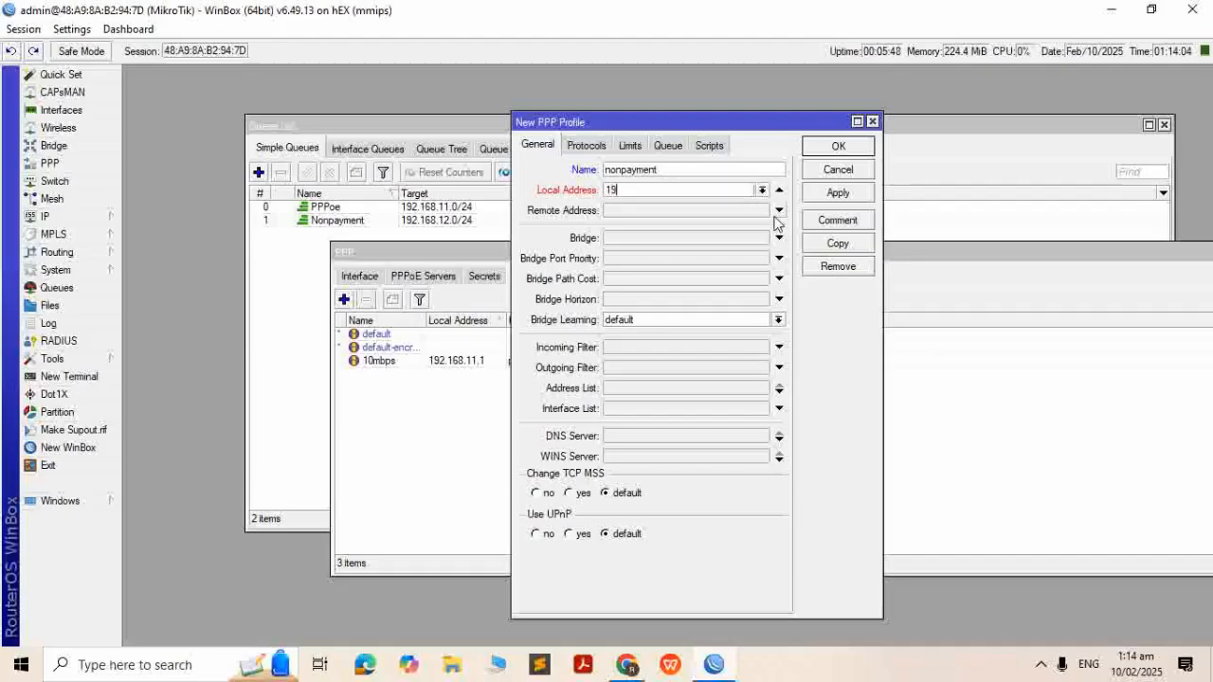
{"action": "type", "text": "2.168.12.1"}
{"action": "left_click", "coordinate": [778, 210]}
{"action": "left_click", "coordinate": [762, 211]}
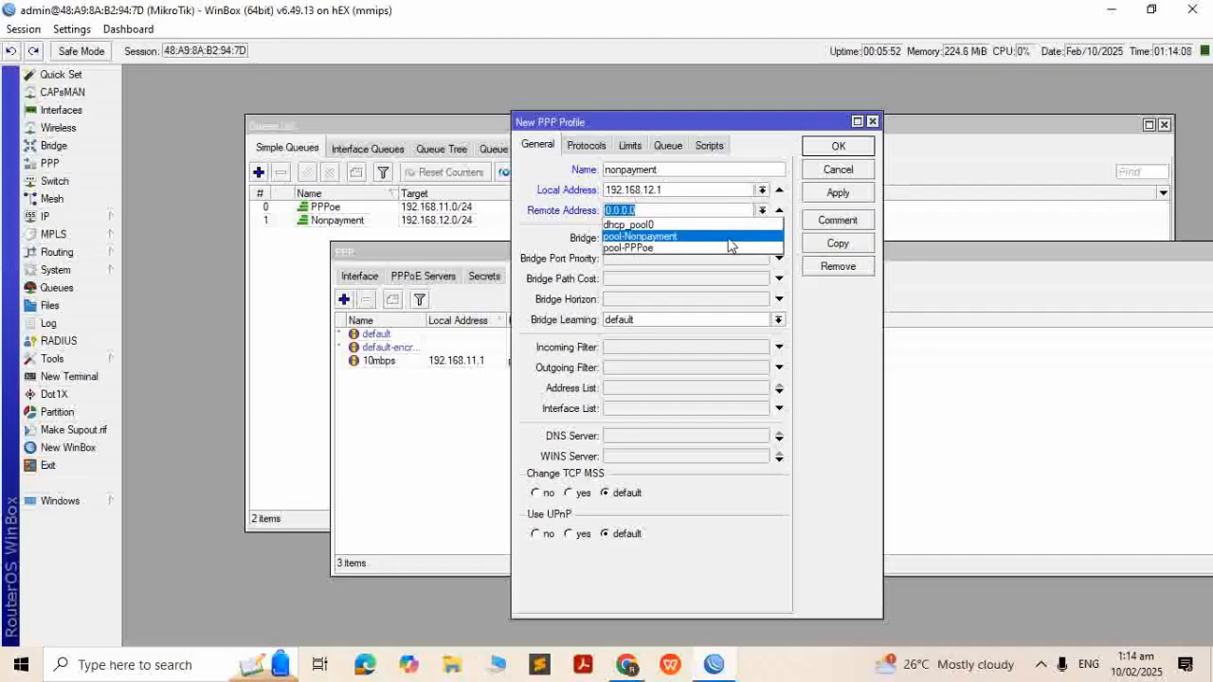
{"action": "left_click", "coordinate": [728, 238]}
Set the nonpayment profile's rate limit to 512k/100k and parent queue Nonpayment, then save it
{"action": "left_click", "coordinate": [630, 145]}
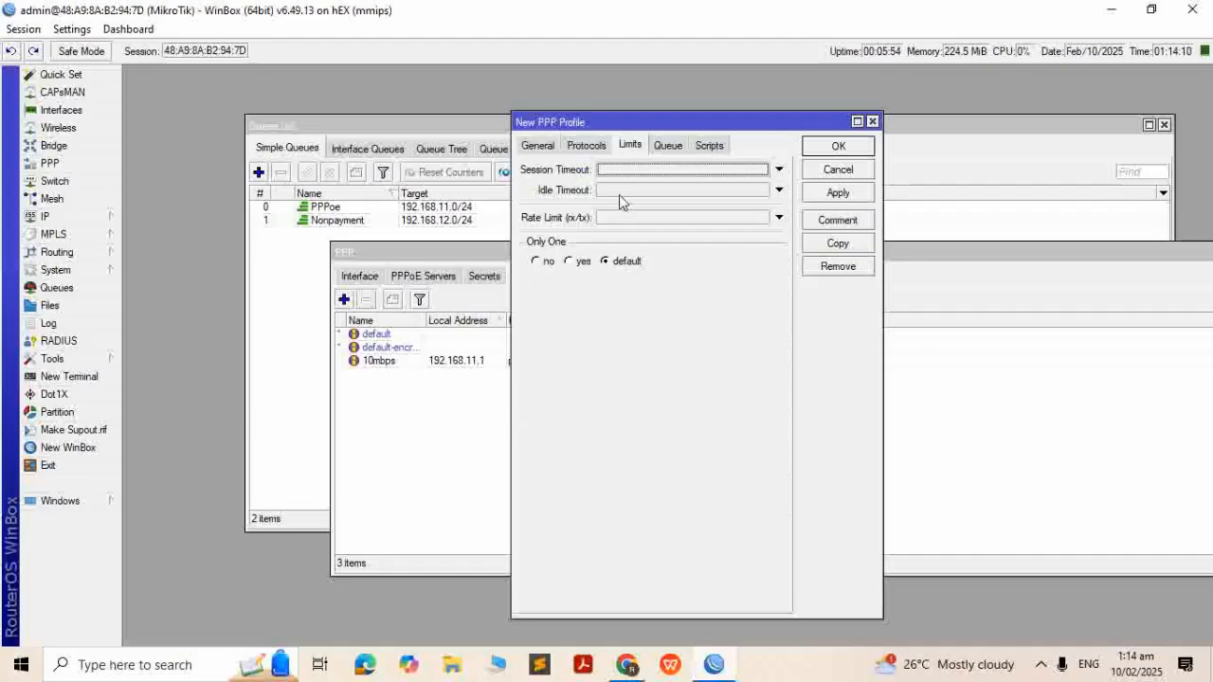
{"action": "left_click", "coordinate": [624, 217]}
{"action": "type", "text": "512k/100k"}
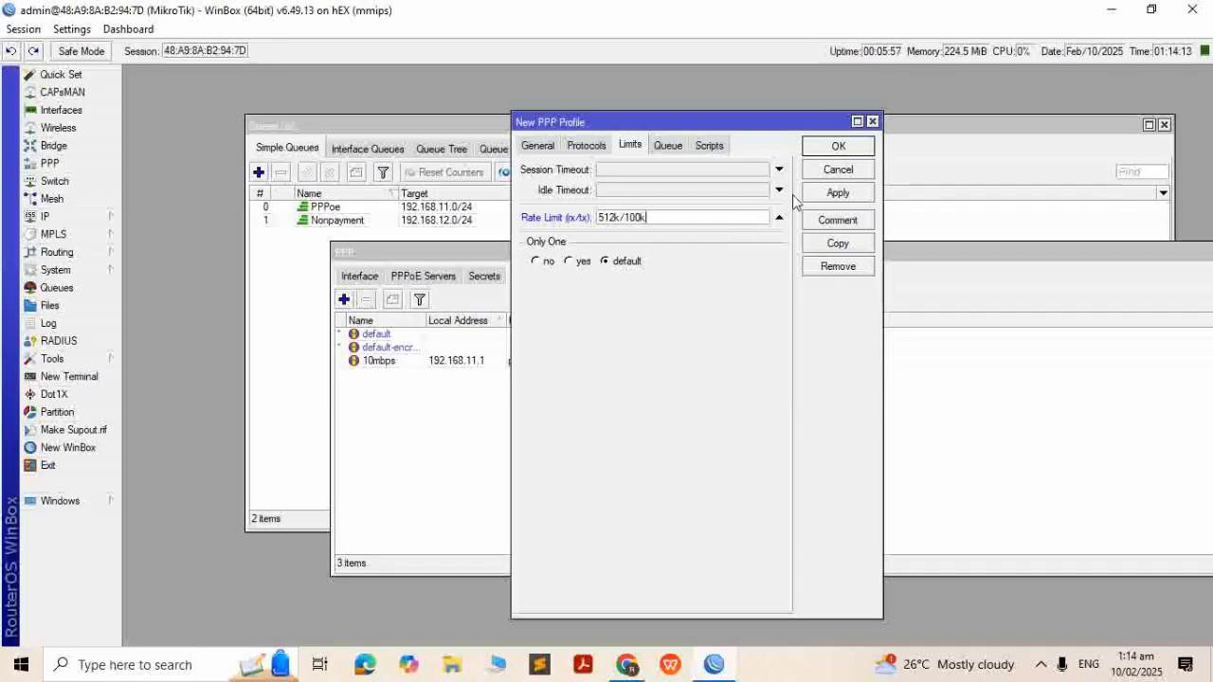
{"action": "left_click", "coordinate": [668, 145]}
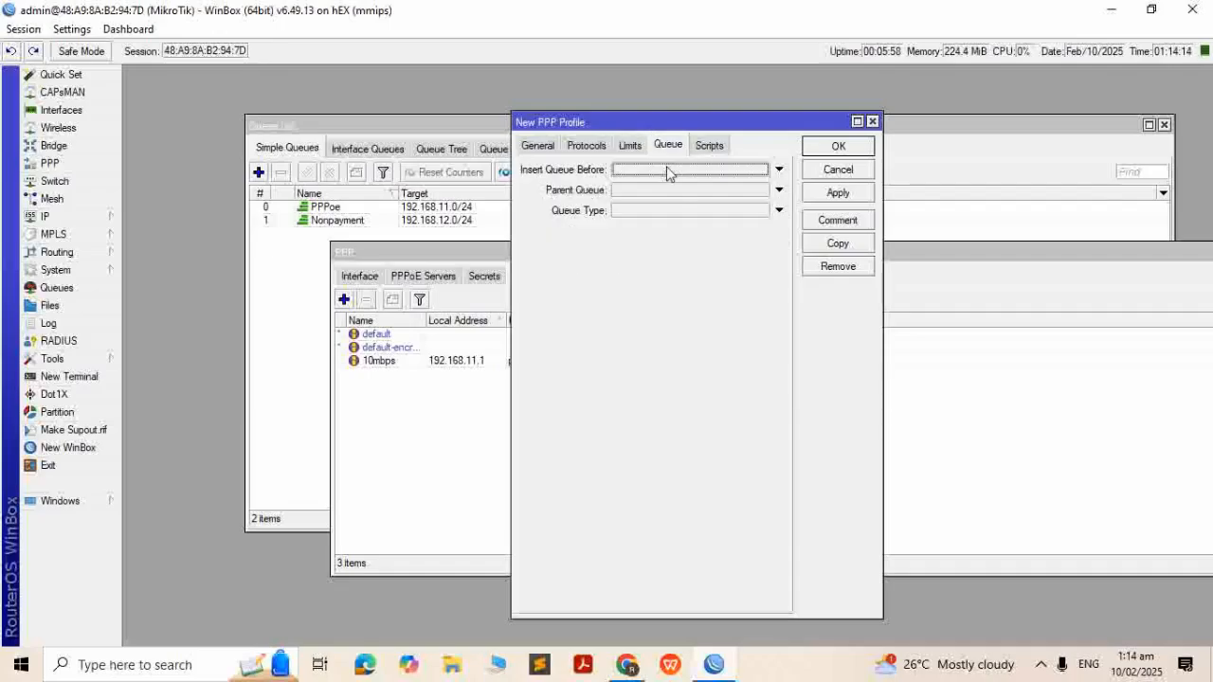
{"action": "left_click", "coordinate": [671, 190]}
{"action": "left_click", "coordinate": [748, 190]}
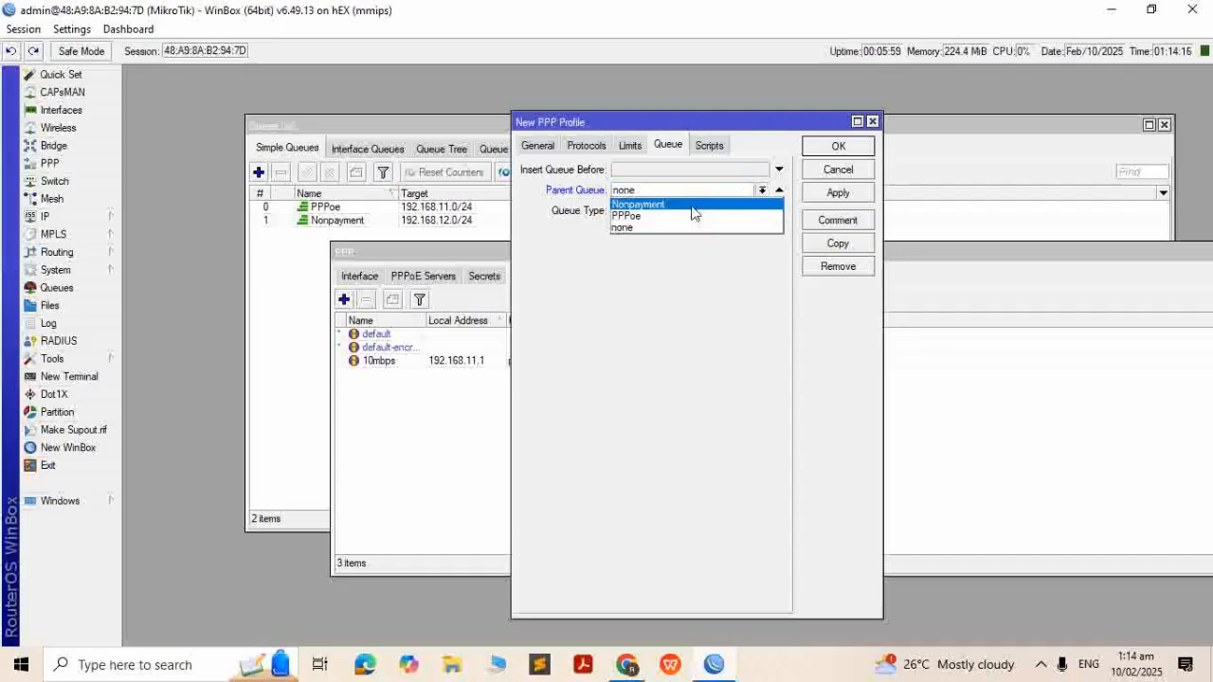
{"action": "left_click", "coordinate": [693, 202]}
{"action": "left_click", "coordinate": [825, 195]}
{"action": "left_click", "coordinate": [839, 149]}
{"action": "left_click", "coordinate": [526, 376]}
Add PPP secret 'test' with its password, service pppoe and profile nonpayment, then close PPP
{"action": "left_click", "coordinate": [487, 279]}
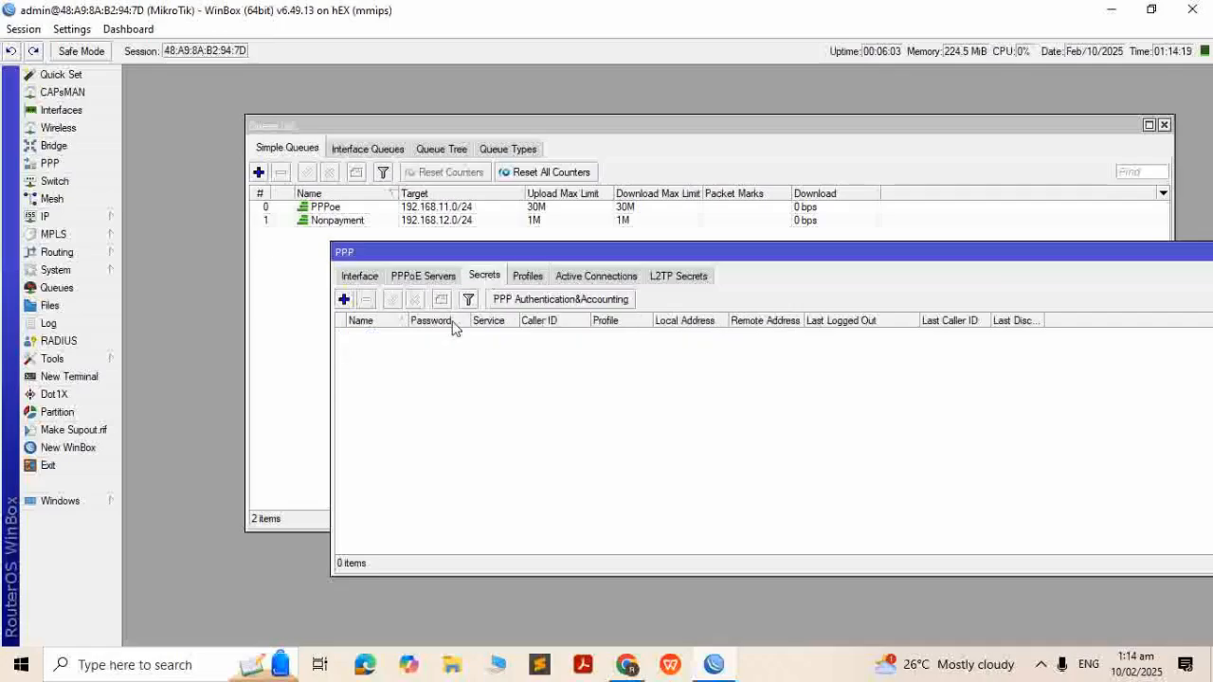
{"action": "left_click", "coordinate": [343, 301]}
{"action": "type", "text": "test"}
{"action": "left_click", "coordinate": [661, 214]}
{"action": "type", "text": "test"}
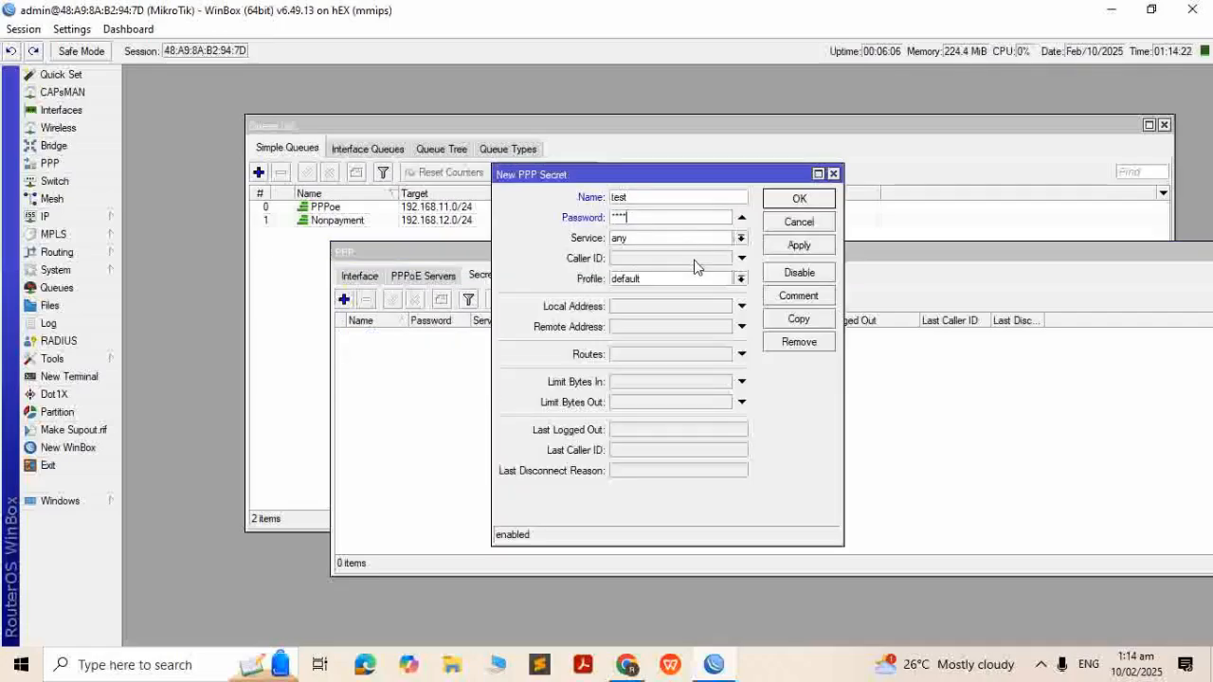
{"action": "left_click", "coordinate": [706, 239]}
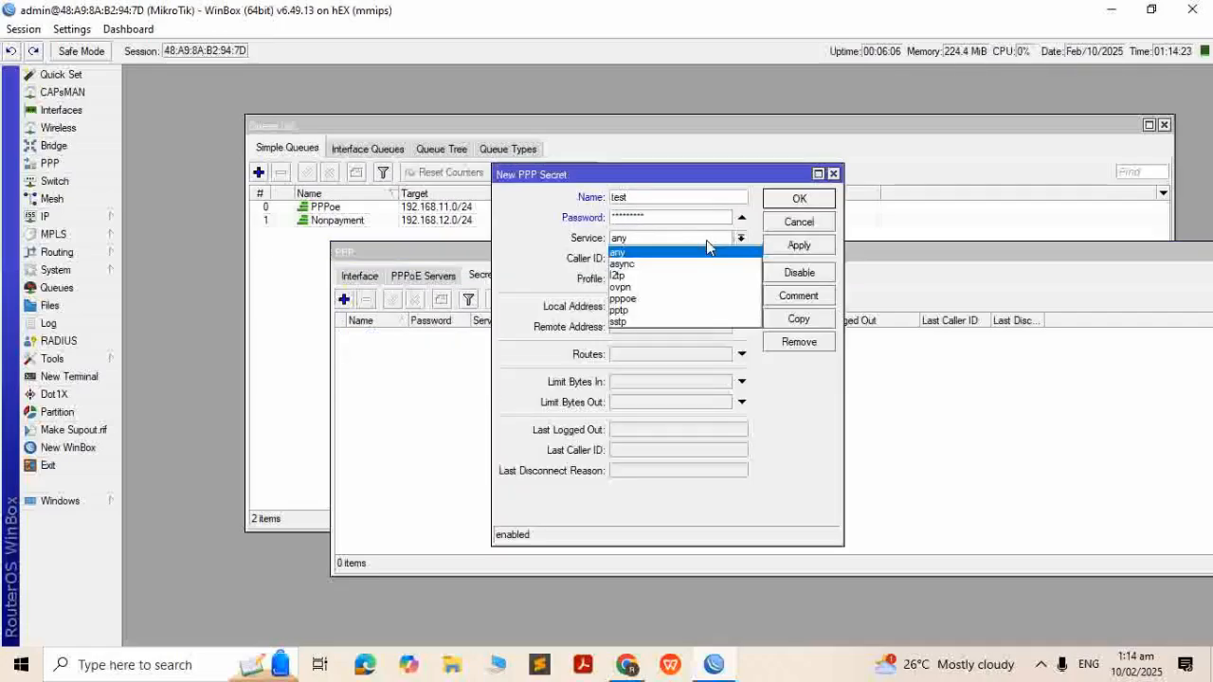
{"action": "left_click", "coordinate": [662, 300]}
{"action": "left_click", "coordinate": [647, 281]}
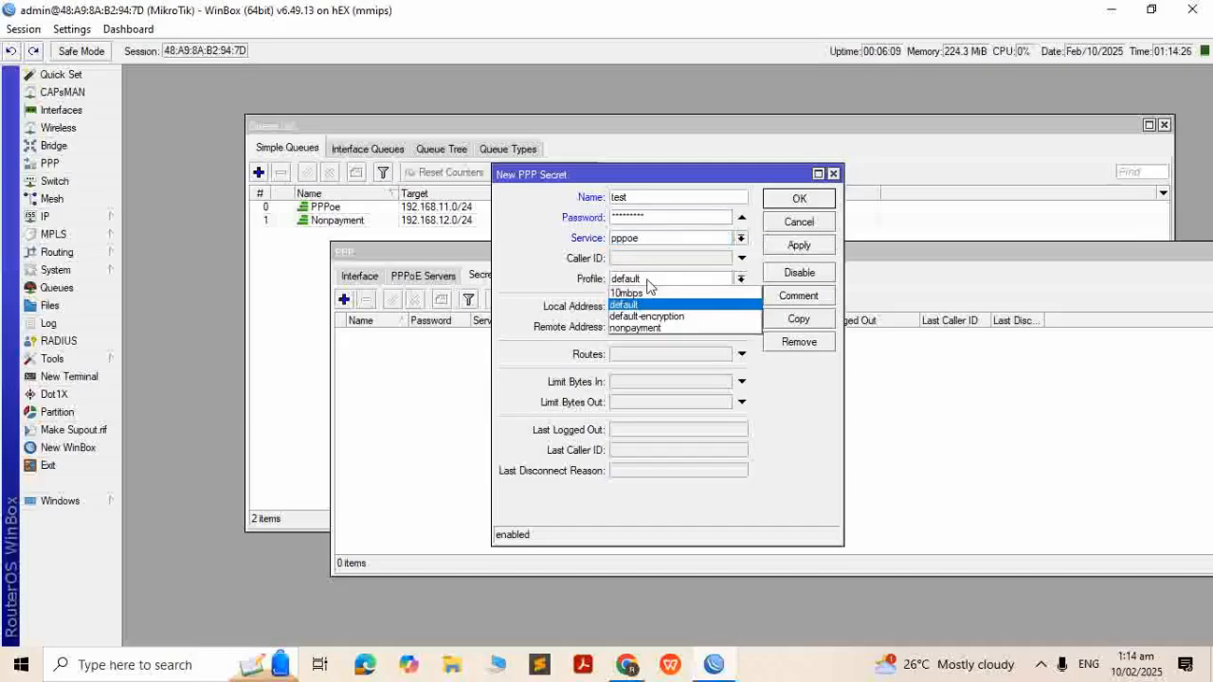
{"action": "left_click", "coordinate": [652, 327]}
{"action": "left_click", "coordinate": [796, 199]}
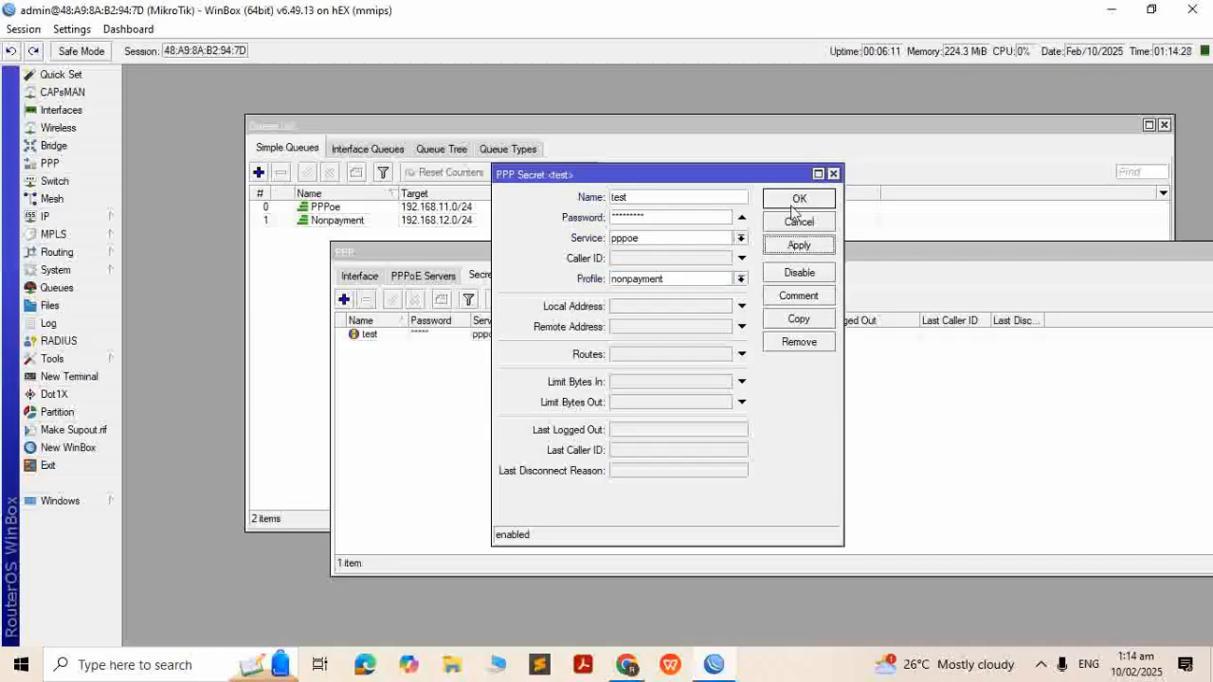
{"action": "left_click_drag", "start_coordinate": [691, 251], "coordinate": [490, 301]}
{"action": "left_click", "coordinate": [1208, 299]}
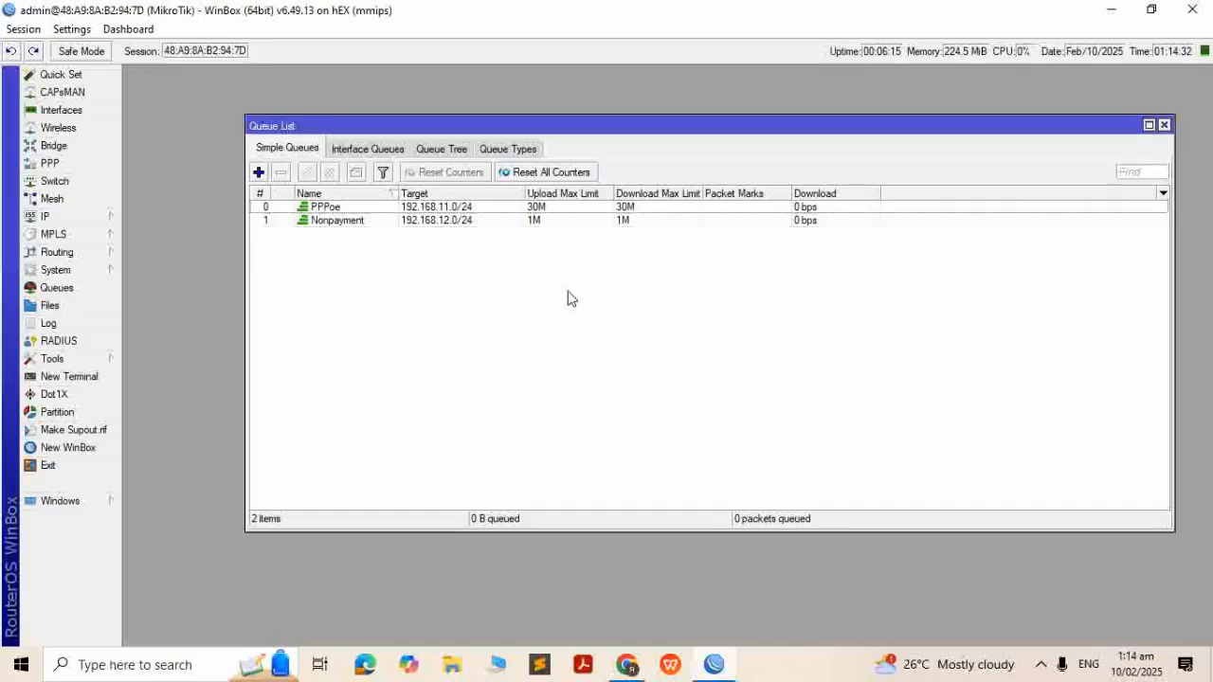
Start a new forward-chain filter rule matching TCP destination port 443
{"action": "left_click", "coordinate": [90, 215]}
{"action": "left_click", "coordinate": [180, 333]}
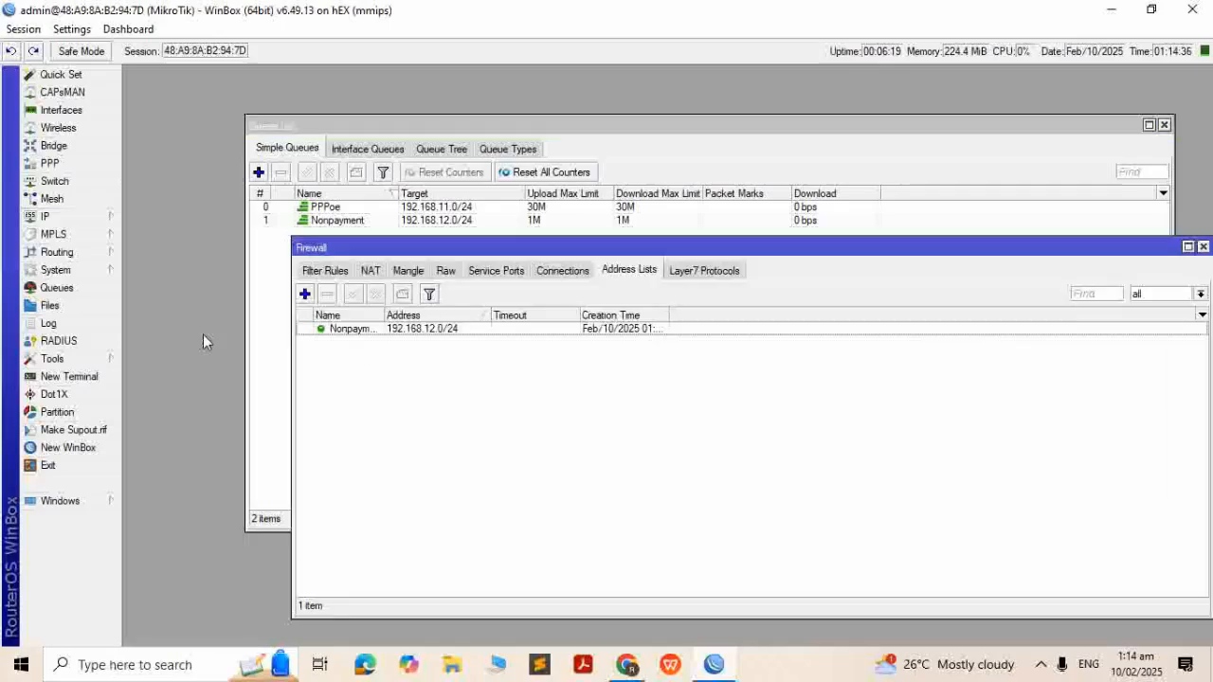
{"action": "left_click", "coordinate": [326, 270]}
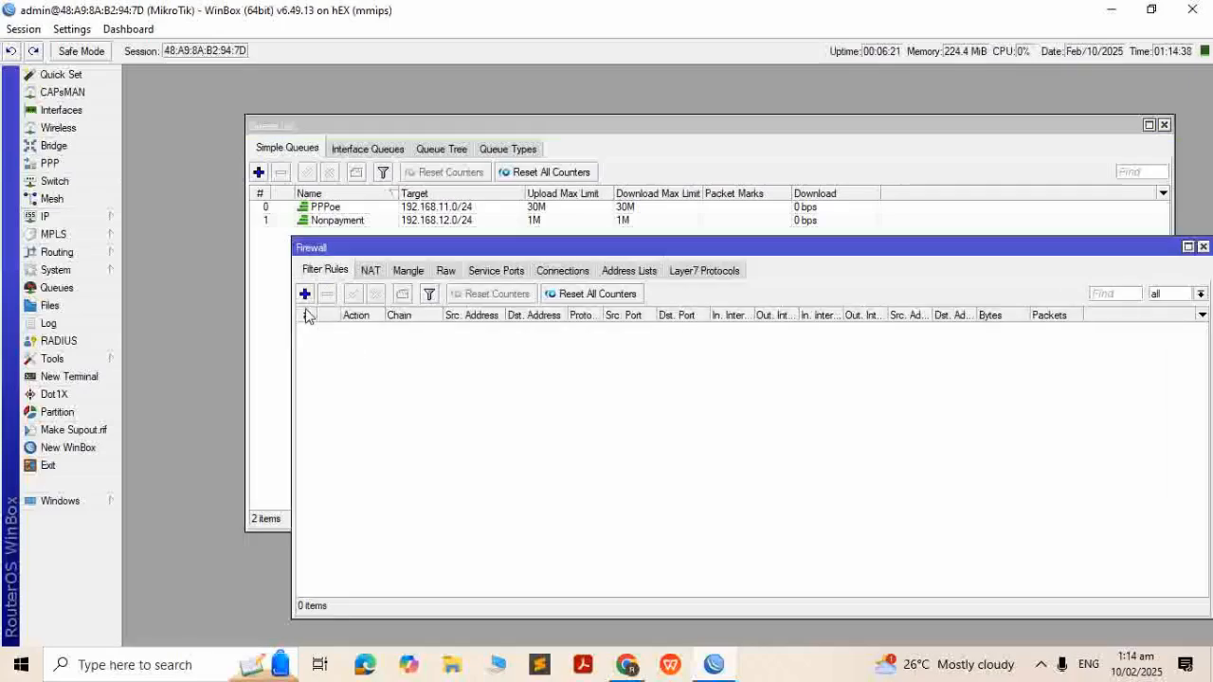
{"action": "left_click", "coordinate": [304, 293]}
{"action": "left_click", "coordinate": [280, 166]}
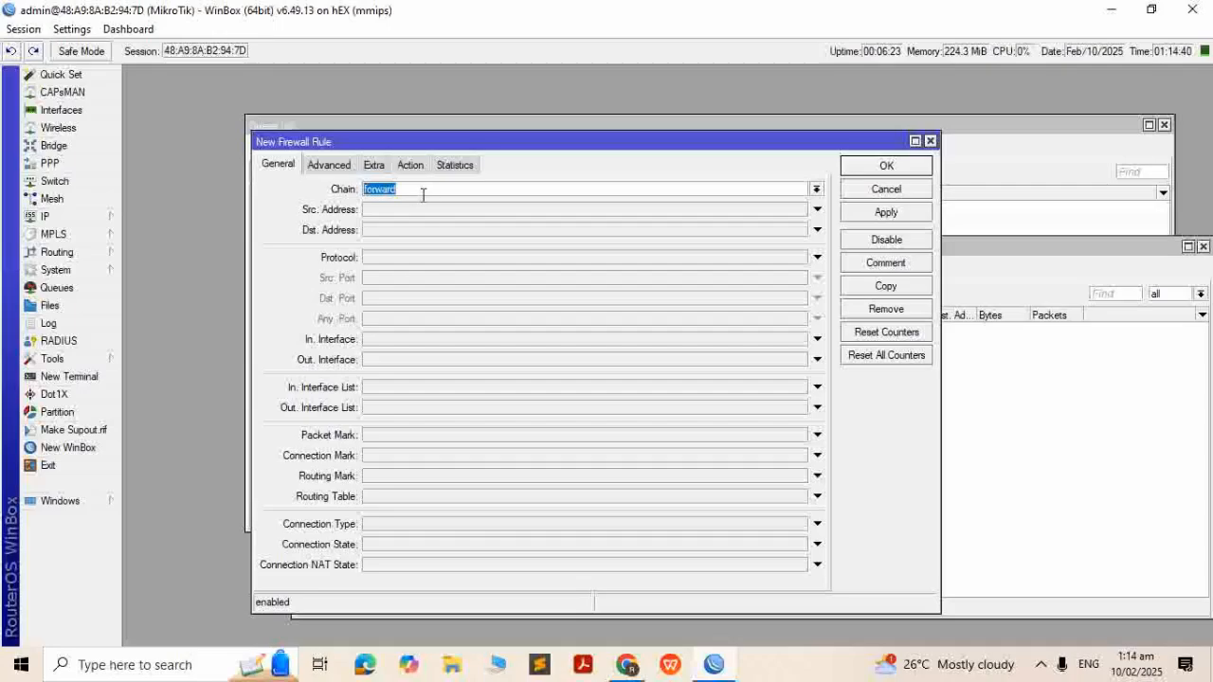
{"action": "left_click", "coordinate": [418, 259]}
{"action": "left_click", "coordinate": [405, 302]}
{"action": "type", "text": "4"}
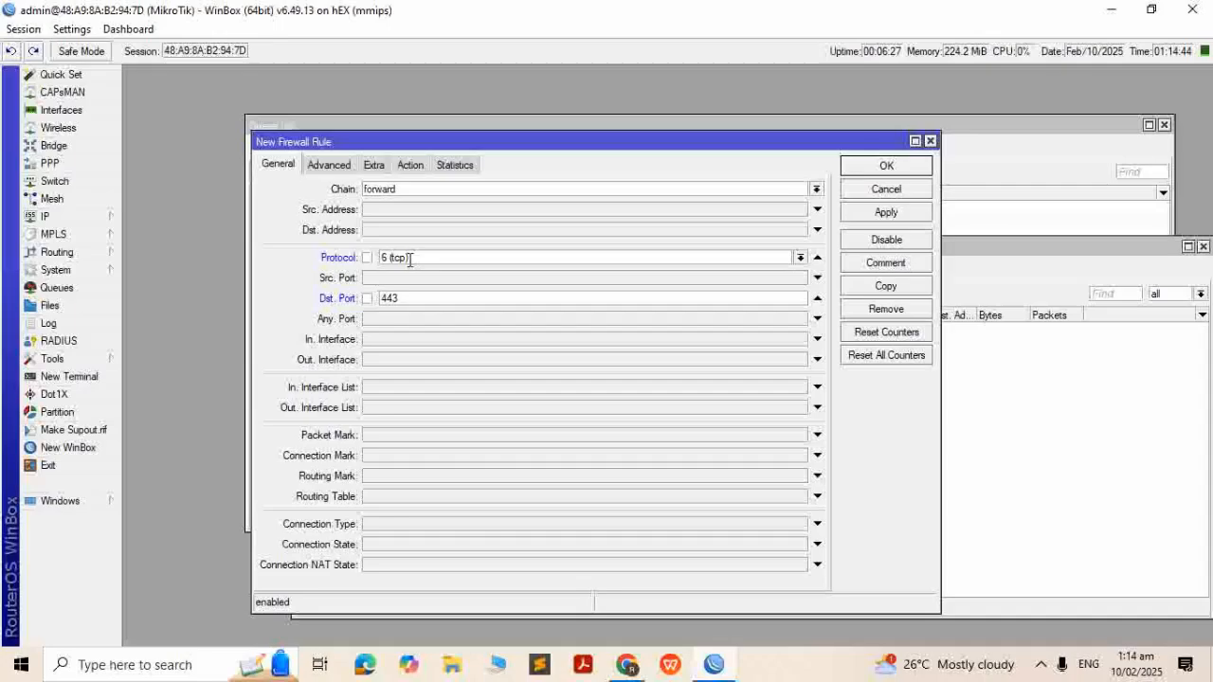
{"action": "type", "text": "43"}
Limit the rule to source address list Nonpayment with action drop, and save it
{"action": "left_click", "coordinate": [330, 166]}
{"action": "left_click", "coordinate": [447, 190]}
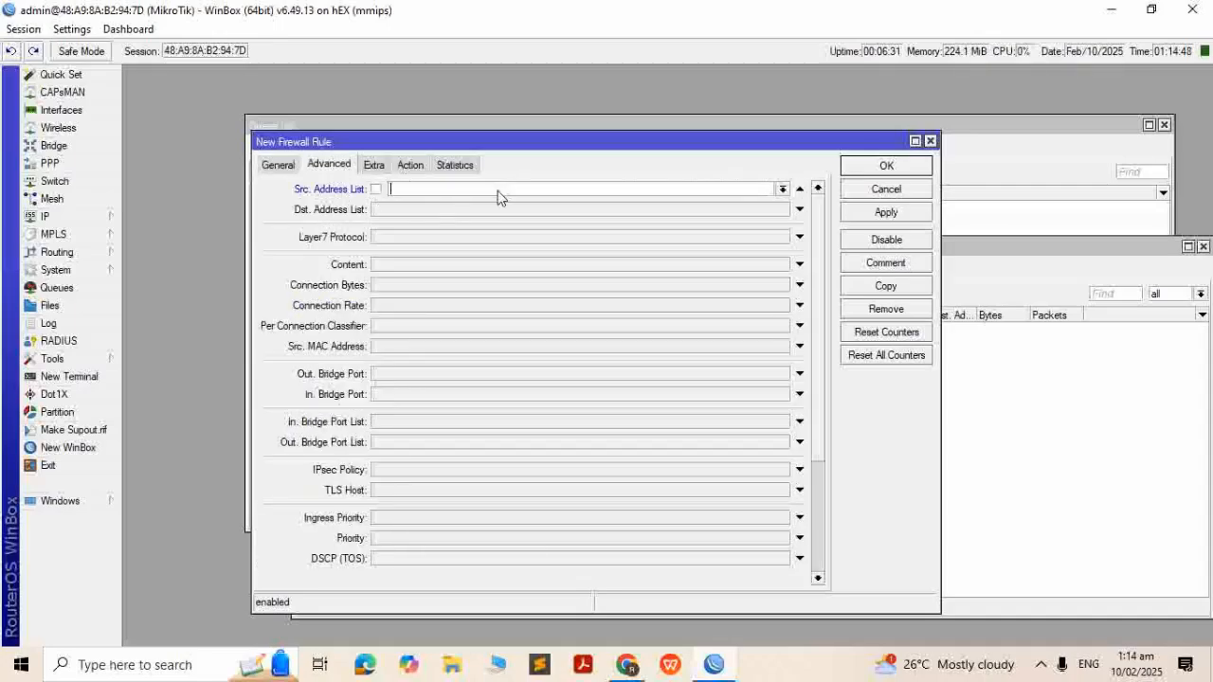
{"action": "left_click", "coordinate": [783, 190]}
{"action": "left_click", "coordinate": [631, 205]}
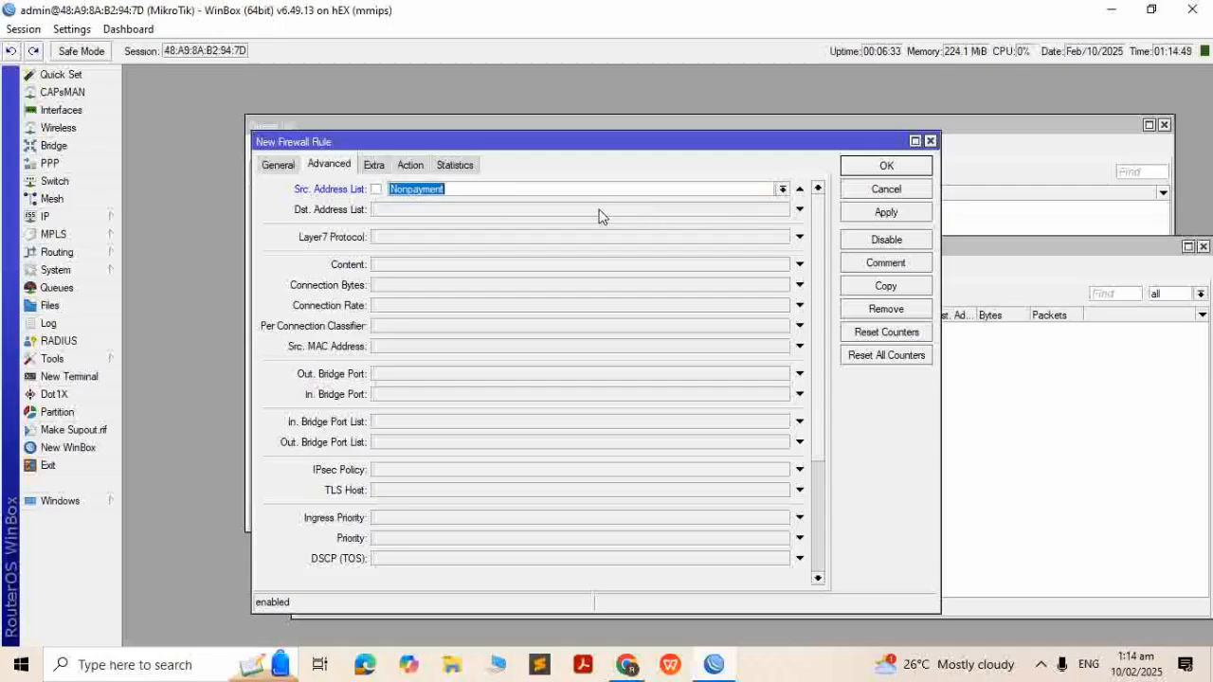
{"action": "left_click", "coordinate": [421, 167]}
{"action": "left_click", "coordinate": [455, 190]}
{"action": "left_click", "coordinate": [401, 249]}
{"action": "left_click", "coordinate": [465, 189]}
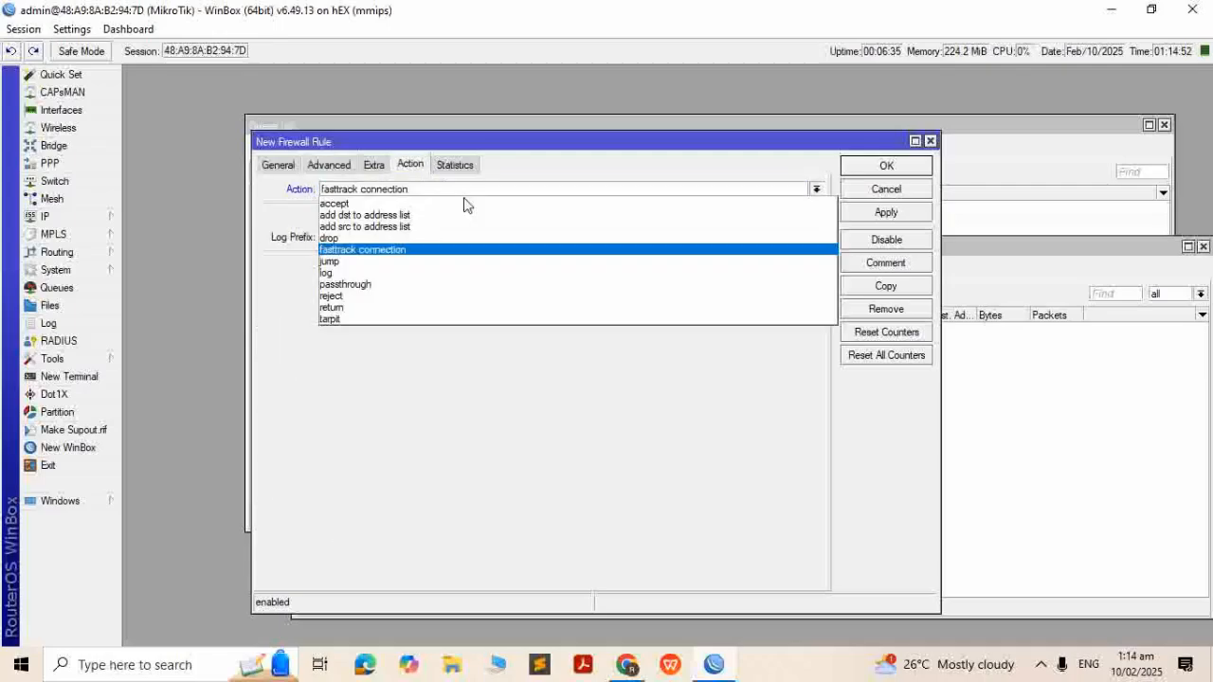
{"action": "left_click", "coordinate": [454, 238]}
{"action": "left_click", "coordinate": [886, 212]}
{"action": "left_click", "coordinate": [886, 166]}
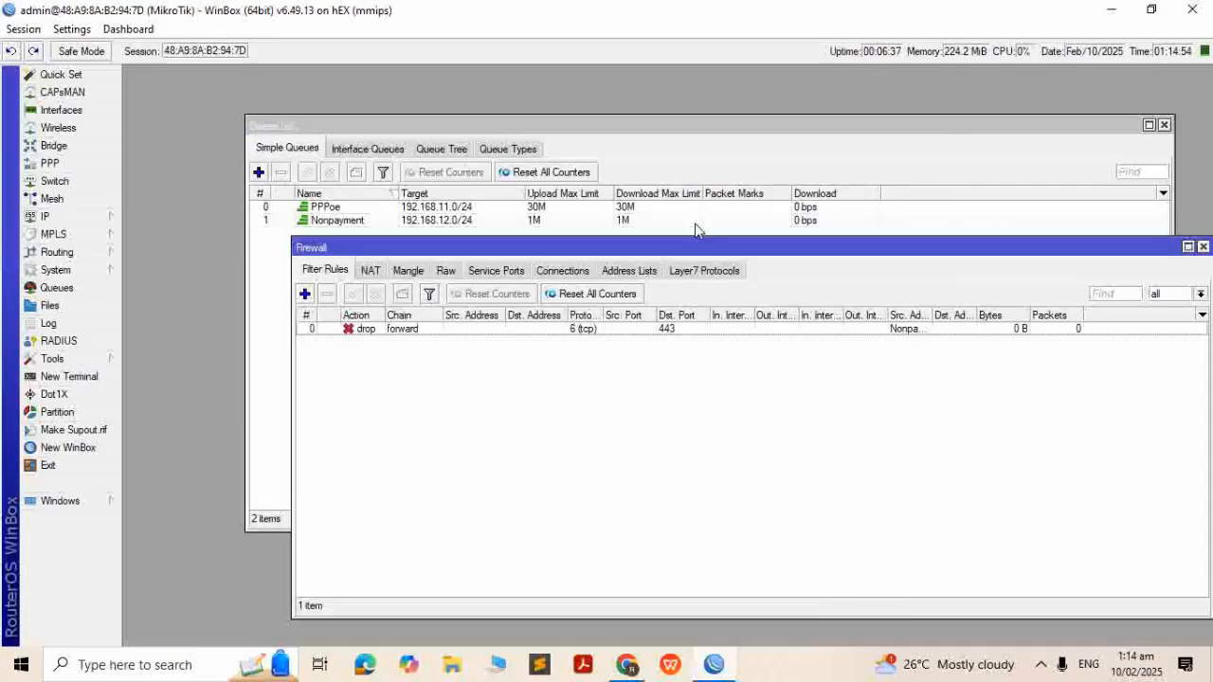
{"action": "left_click", "coordinate": [370, 270]}
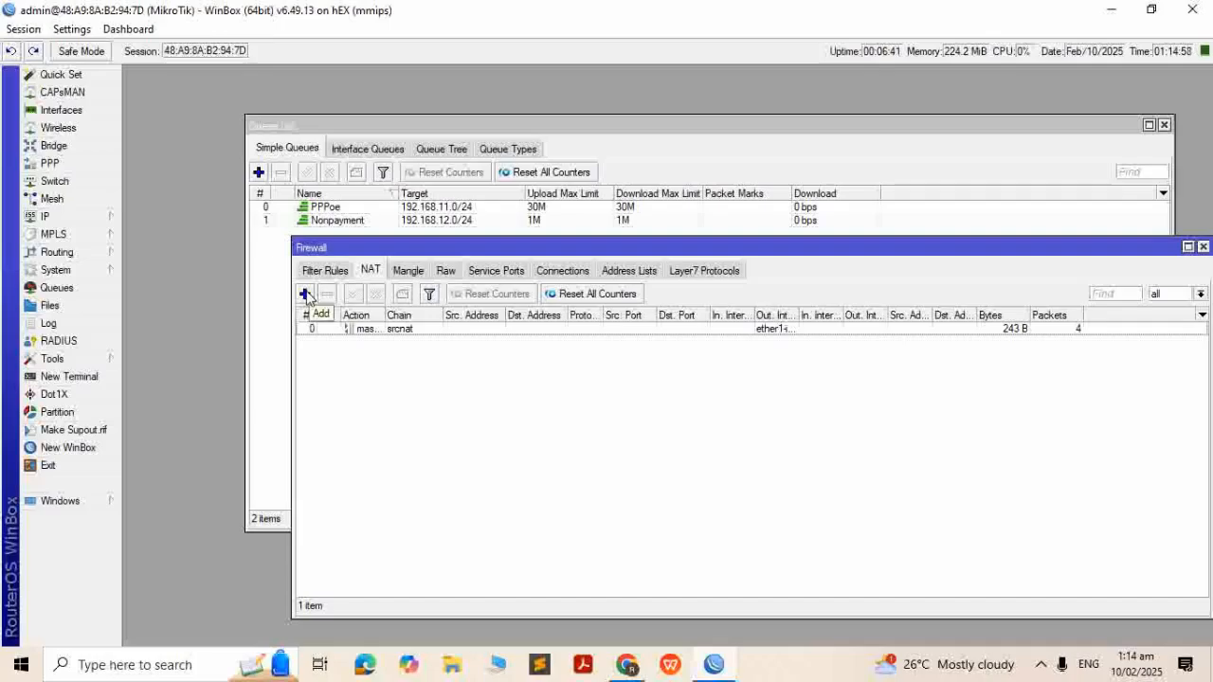
Start a new dstnat rule matching TCP destination ports 80 and 443
{"action": "left_click", "coordinate": [305, 295]}
{"action": "left_click", "coordinate": [533, 174]}
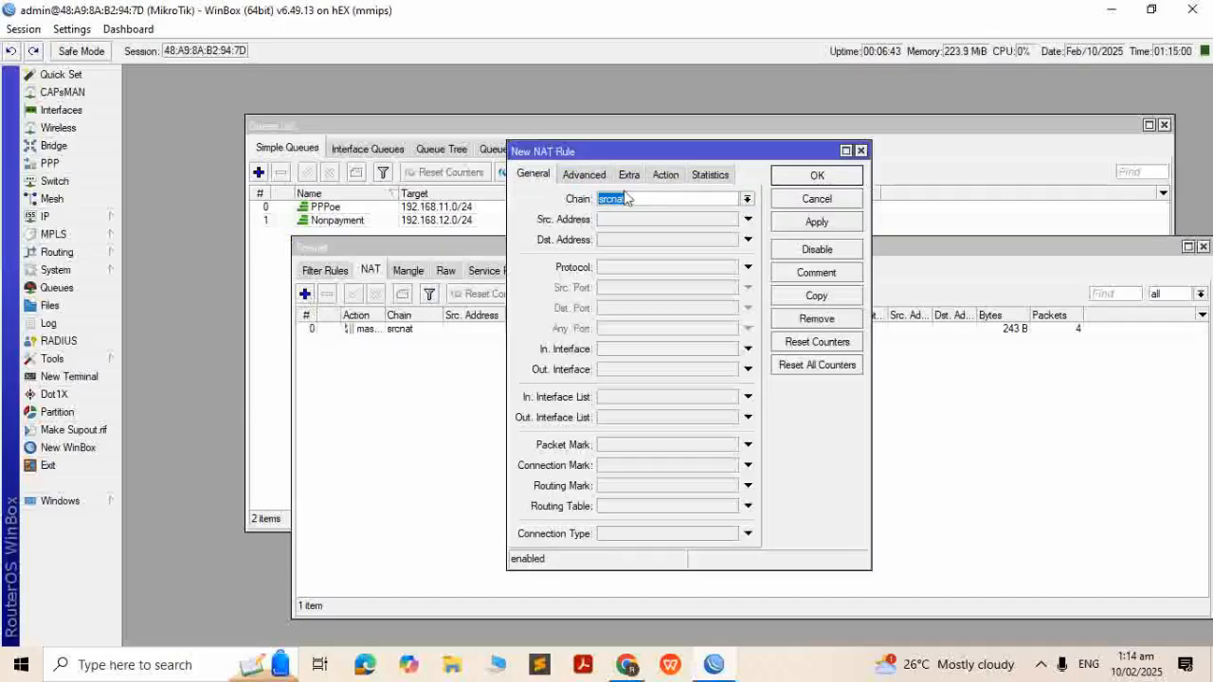
{"action": "left_click", "coordinate": [746, 199]}
{"action": "left_click", "coordinate": [656, 214]}
{"action": "left_click", "coordinate": [629, 270]}
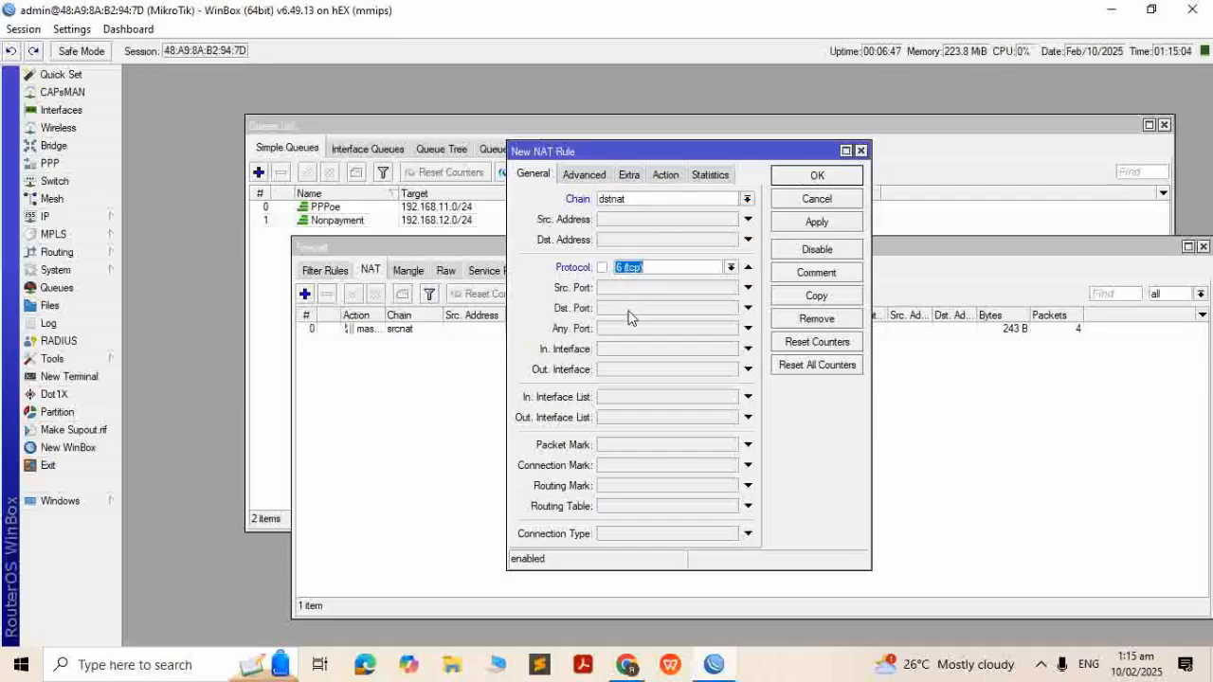
{"action": "left_click", "coordinate": [628, 311]}
{"action": "type", "text": "80,443"}
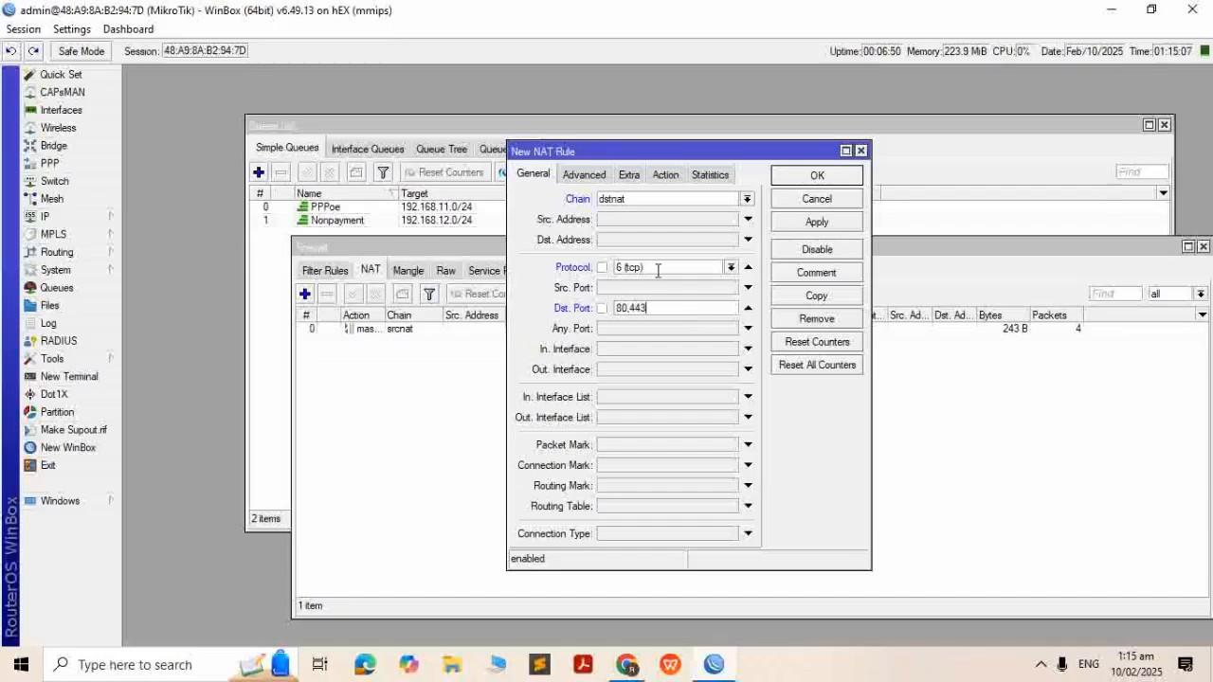
Match source address list Nonpayment and redirect to port 8080, save the rule, close Firewall
{"action": "left_click", "coordinate": [584, 174]}
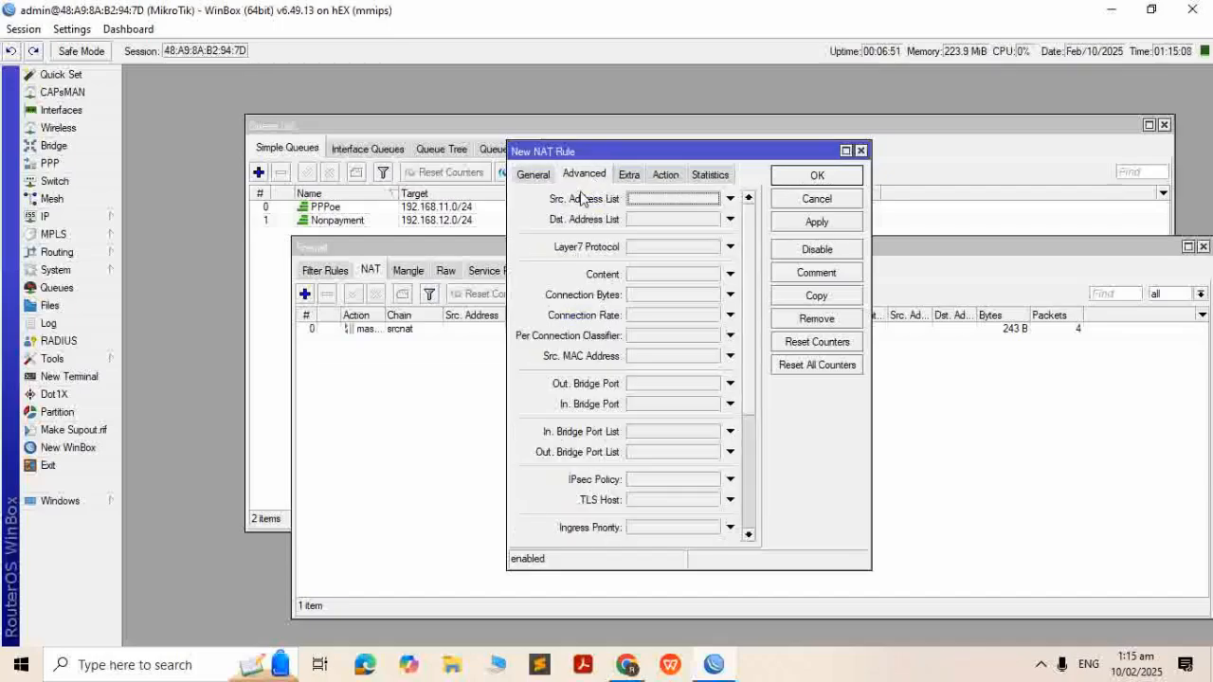
{"action": "left_click", "coordinate": [656, 203]}
{"action": "left_click", "coordinate": [714, 200]}
{"action": "left_click", "coordinate": [697, 213]}
{"action": "left_click", "coordinate": [665, 175]}
{"action": "left_click", "coordinate": [641, 201]}
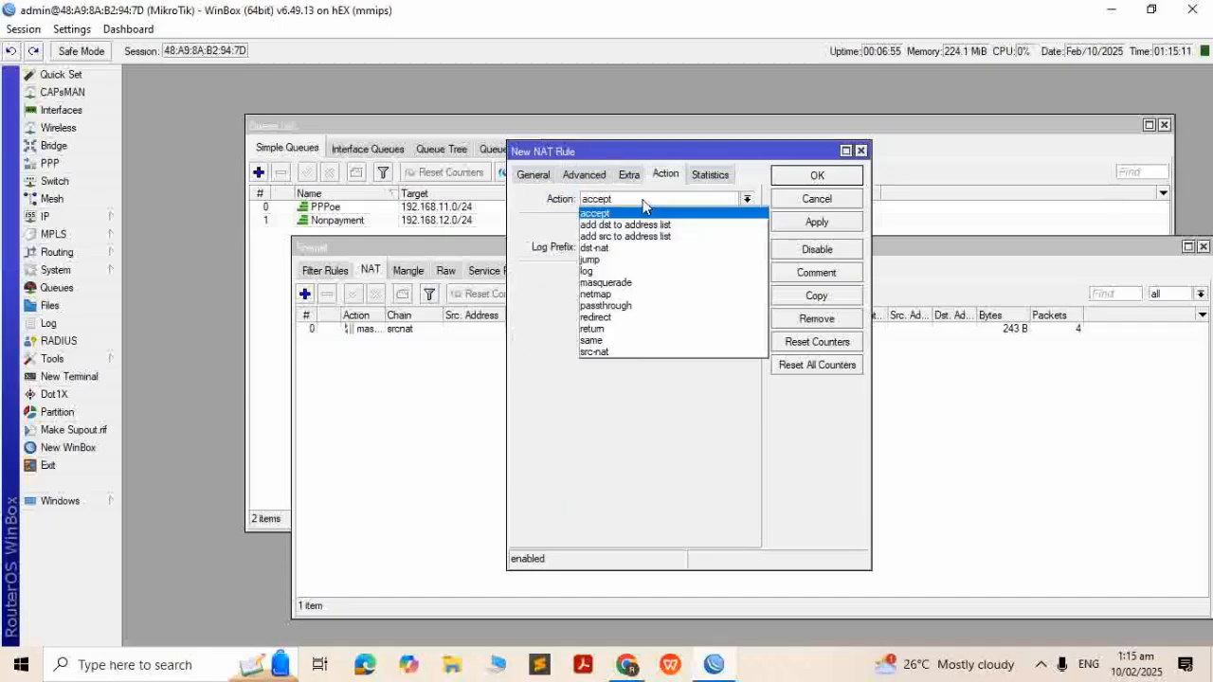
{"action": "left_click", "coordinate": [613, 319]}
{"action": "left_click", "coordinate": [624, 275]}
{"action": "type", "text": "80802"}
{"action": "key", "text": "Return"}
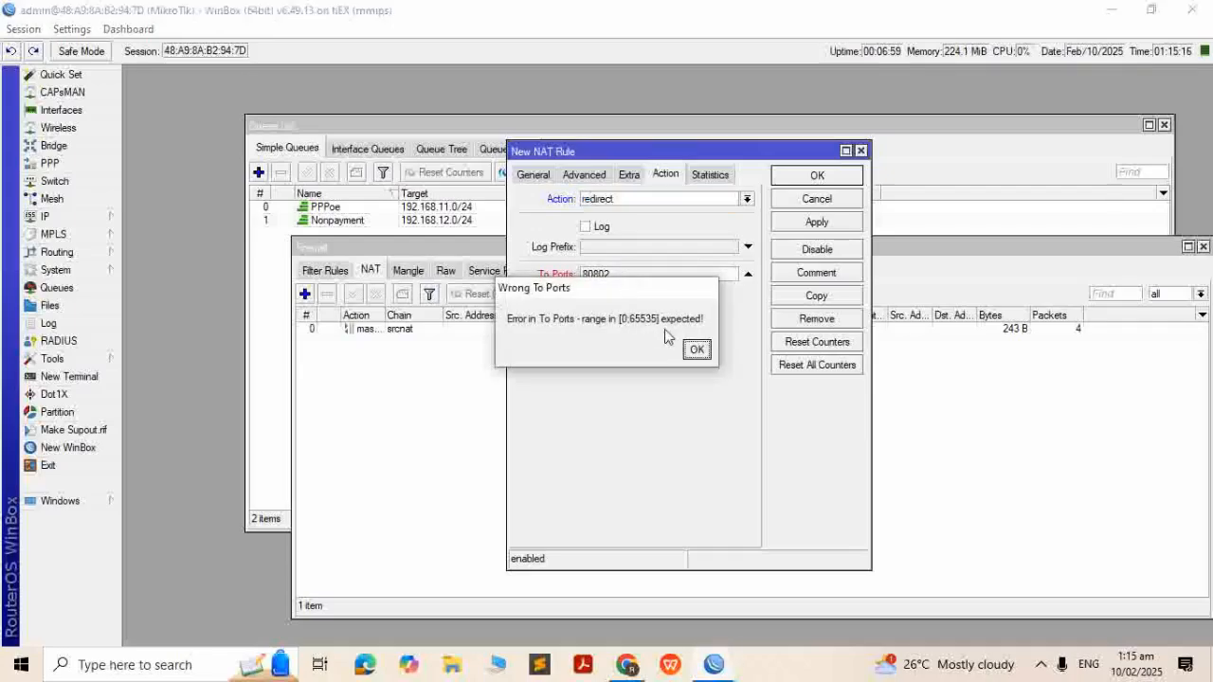
{"action": "left_click", "coordinate": [696, 349]}
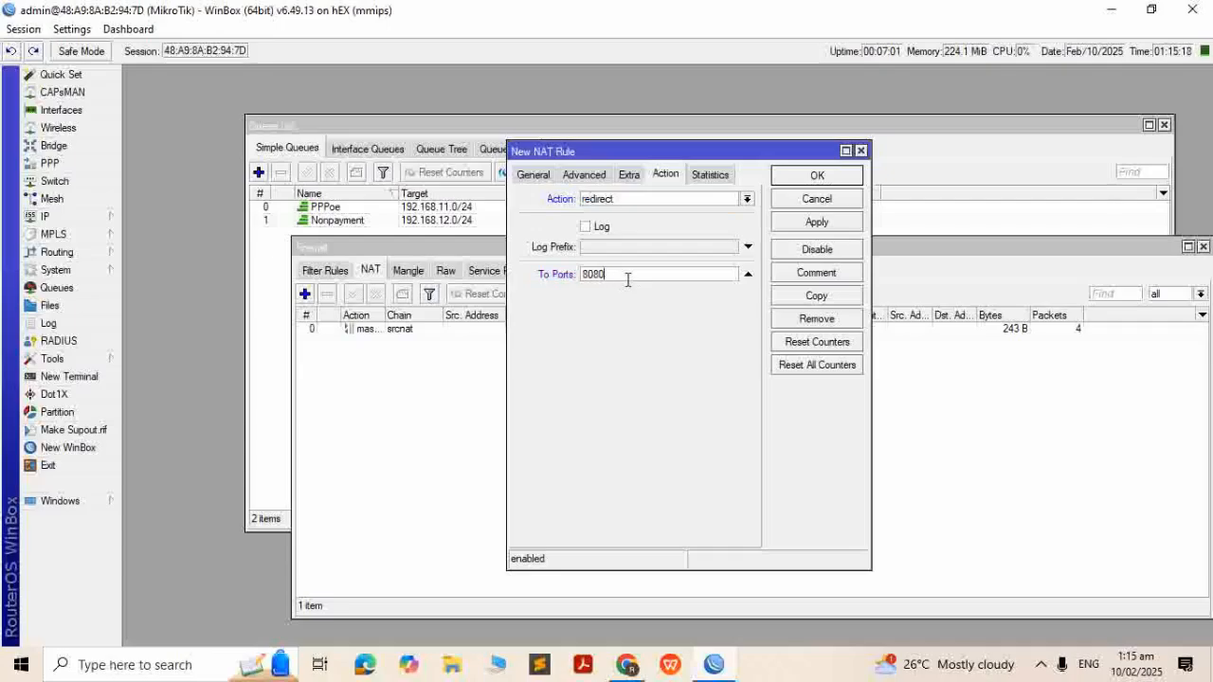
{"action": "key", "text": "Return"}
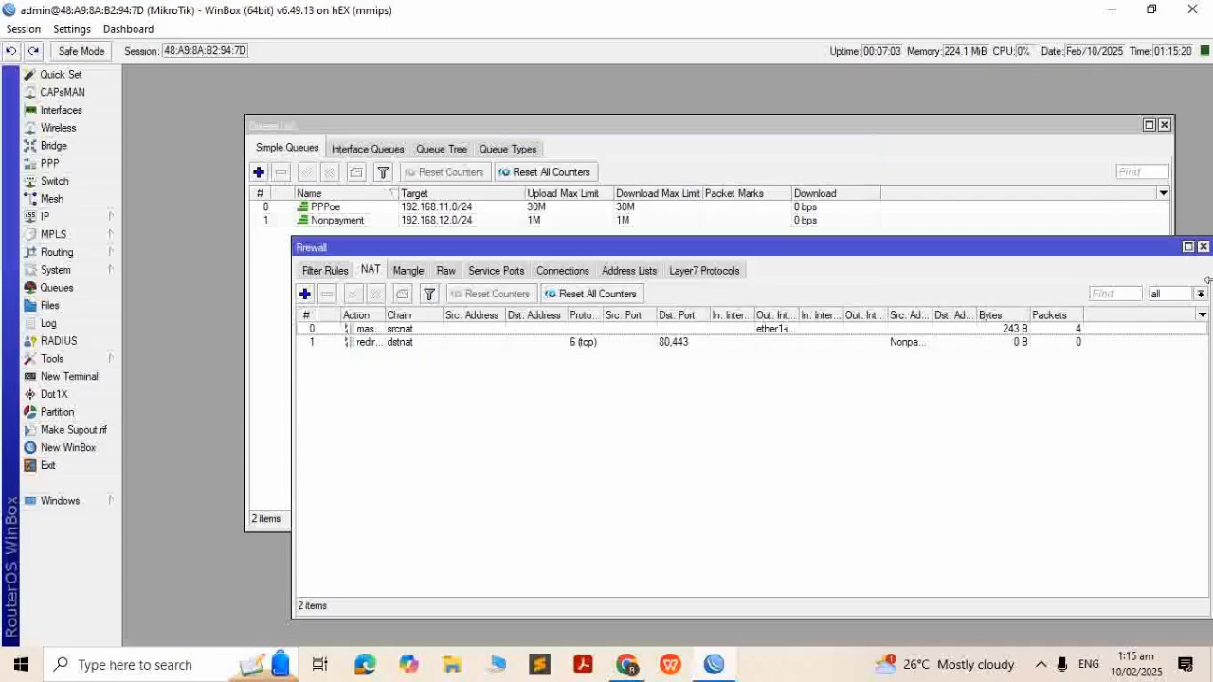
{"action": "left_click", "coordinate": [1202, 248]}
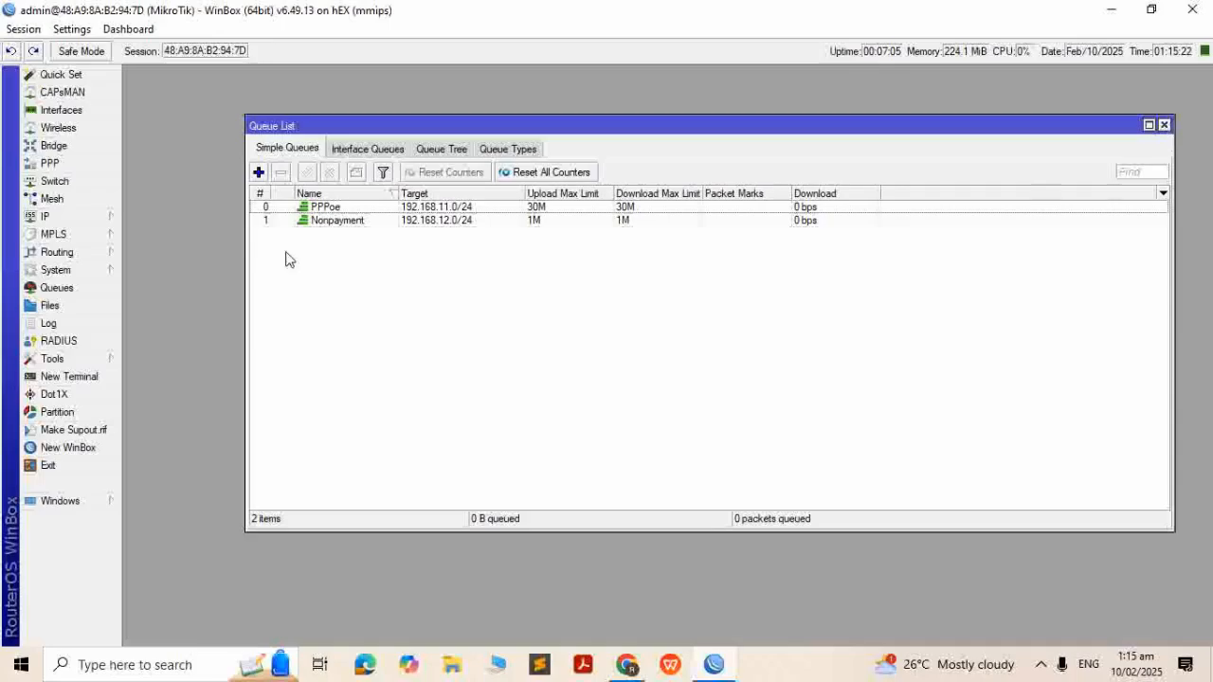
Enable the Web Proxy on port 8082, apply it, and confirm Reset HTML
{"action": "left_click", "coordinate": [61, 218]}
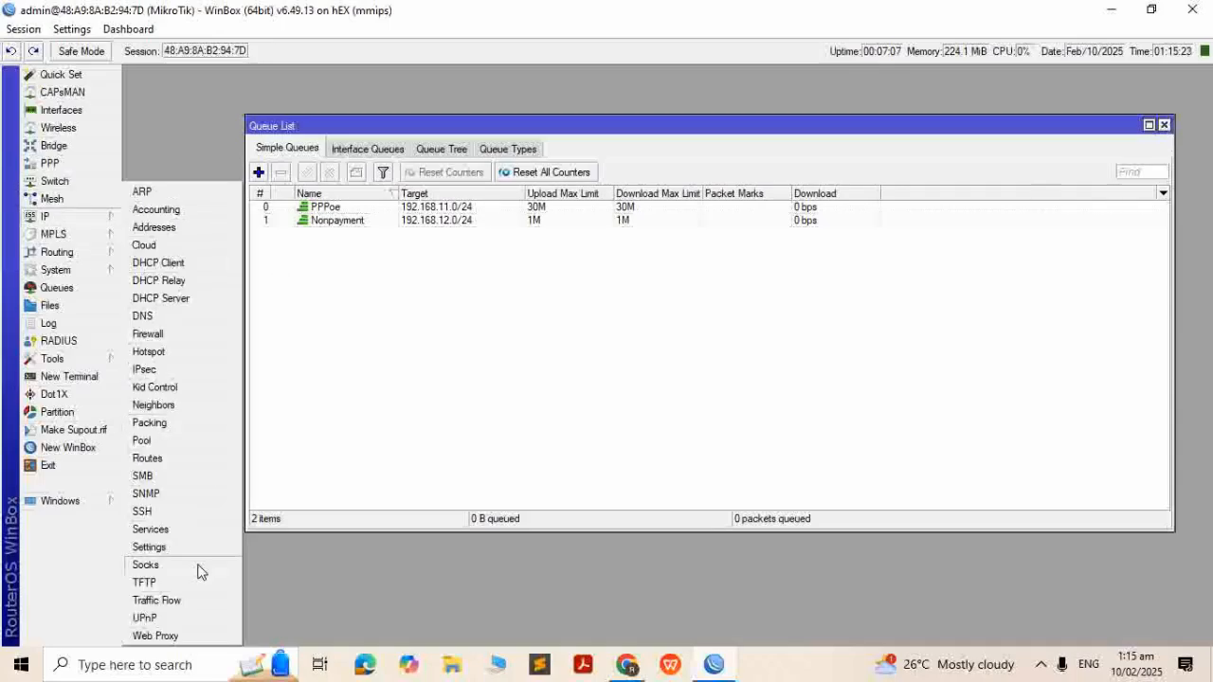
{"action": "left_click", "coordinate": [154, 635]}
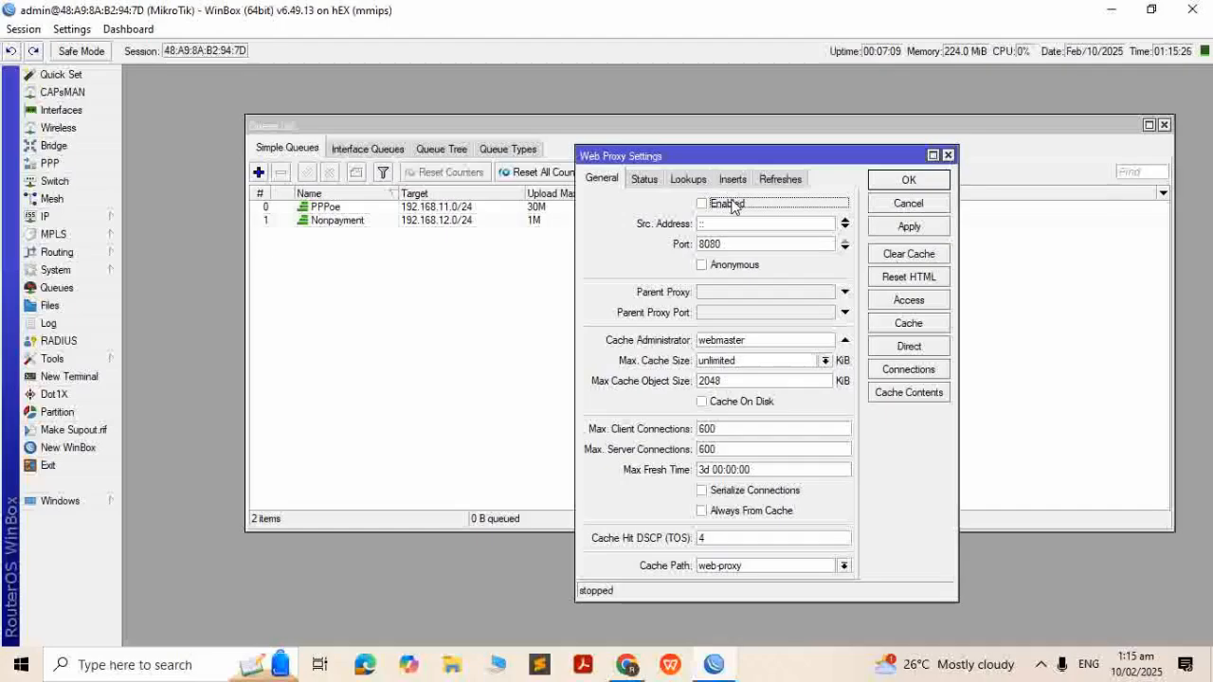
{"action": "left_click", "coordinate": [750, 245]}
{"action": "key", "text": "BackSpace"}
{"action": "key", "text": "BackSpace"}
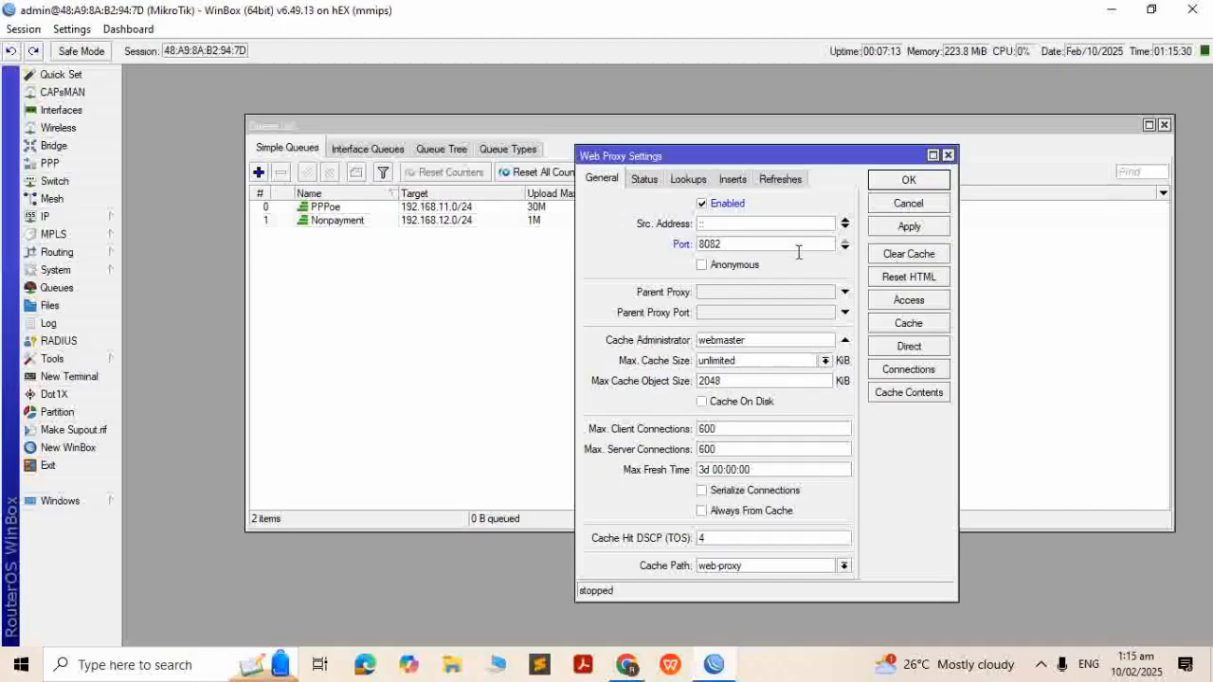
{"action": "left_click", "coordinate": [912, 229]}
{"action": "left_click", "coordinate": [909, 276]}
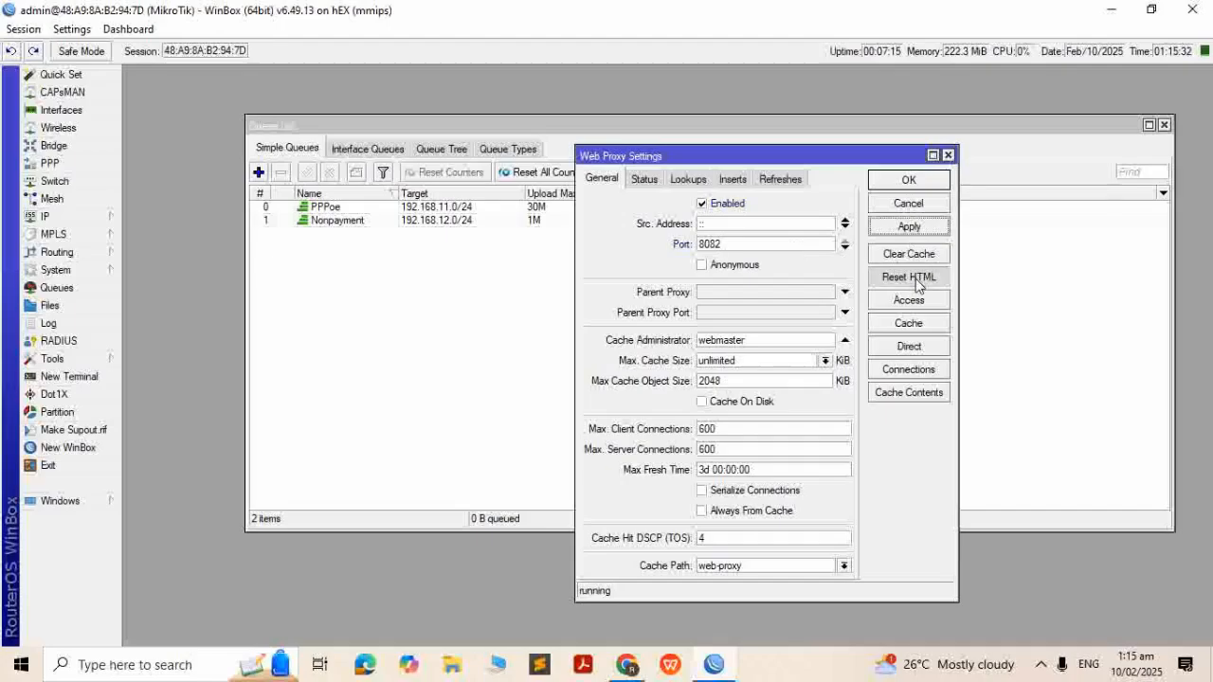
{"action": "left_click", "coordinate": [662, 350]}
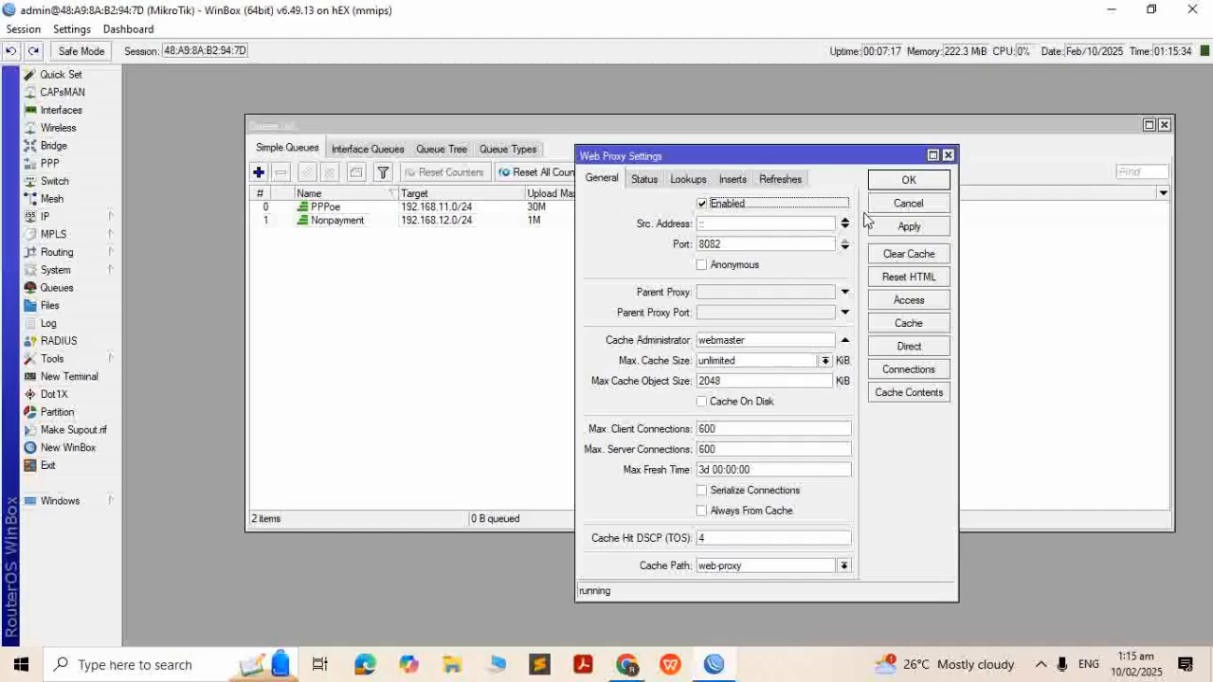
Remove flash/webproxy/error.html from the router's File List
{"action": "left_click", "coordinate": [49, 305]}
{"action": "left_click", "coordinate": [256, 209]}
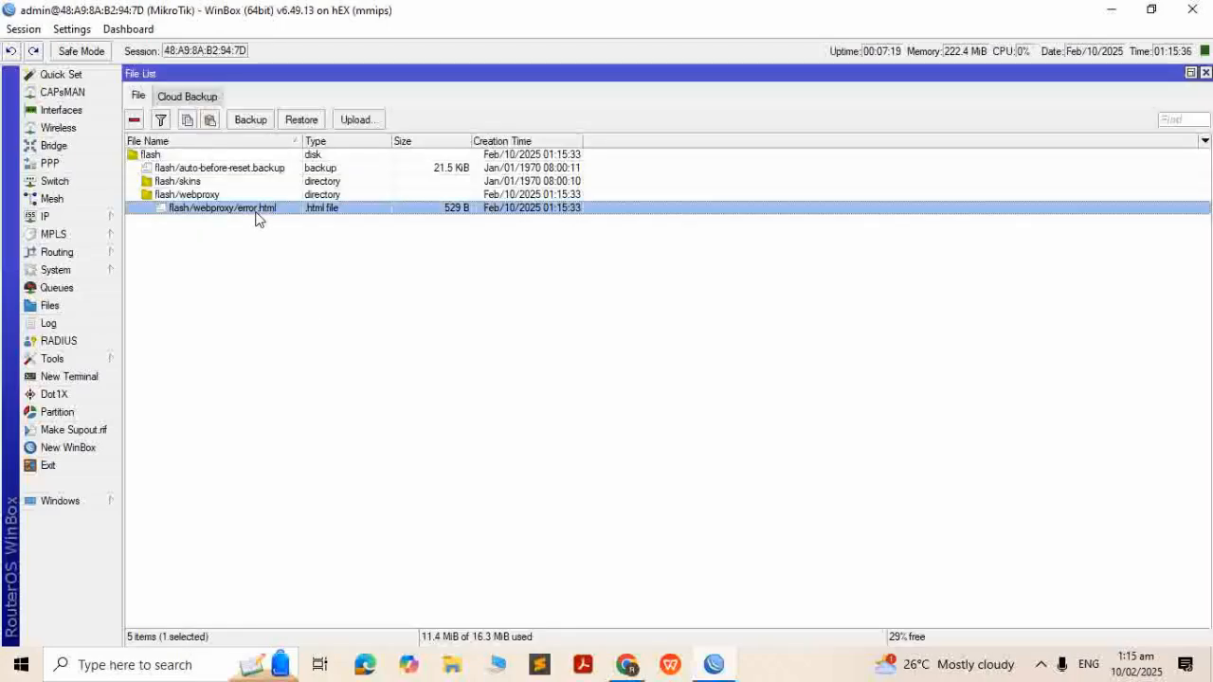
{"action": "left_click", "coordinate": [135, 119]}
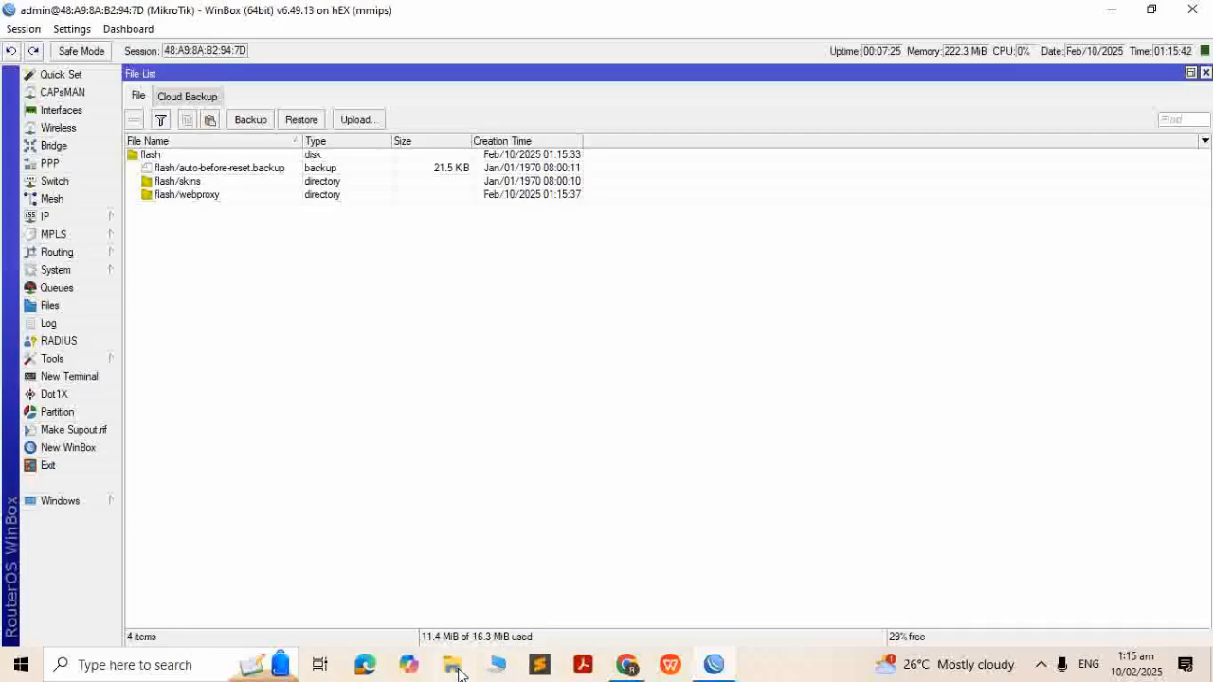
{"action": "left_click", "coordinate": [497, 667]}
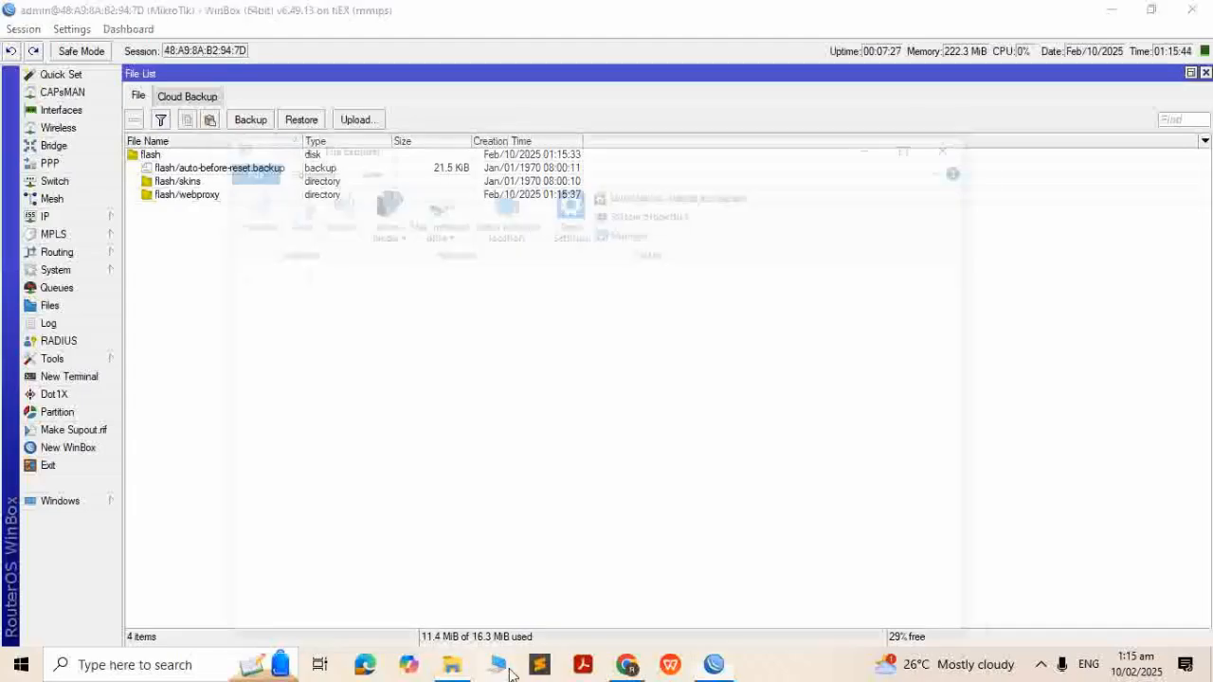
Drag the error page from Desktop\my MT into flash/webproxy, then close Explorer and File List
{"action": "left_click", "coordinate": [314, 449]}
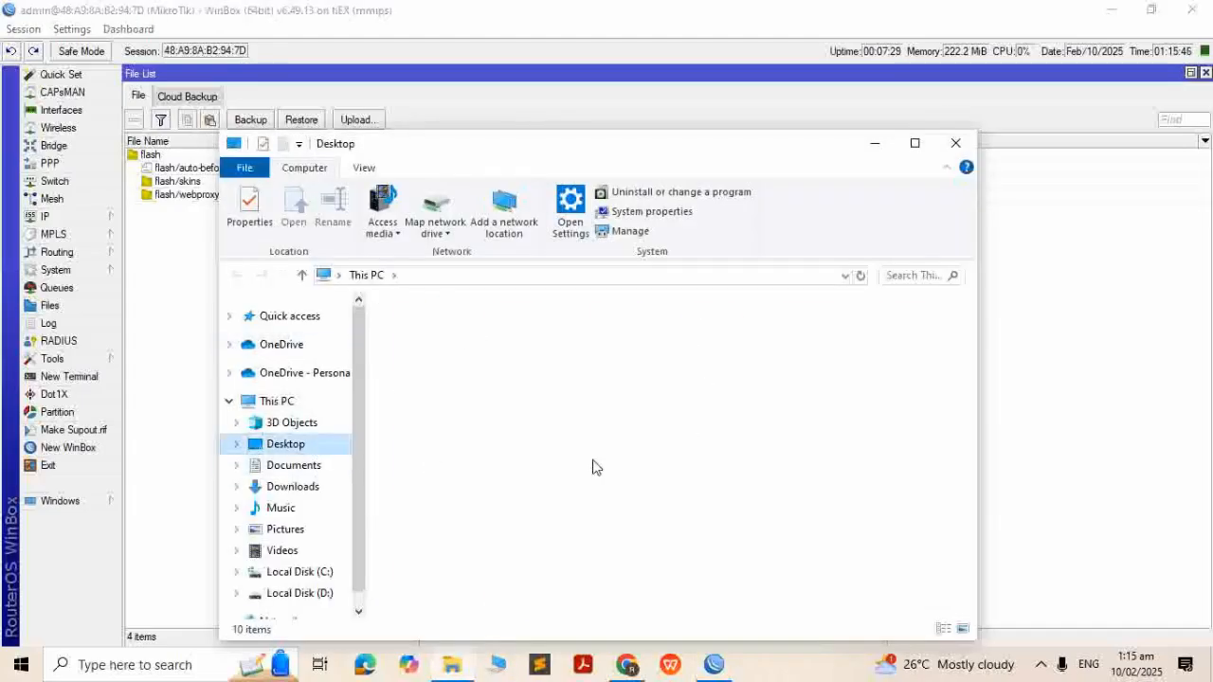
{"action": "left_click", "coordinate": [794, 476]}
{"action": "double_click", "coordinate": [794, 476]}
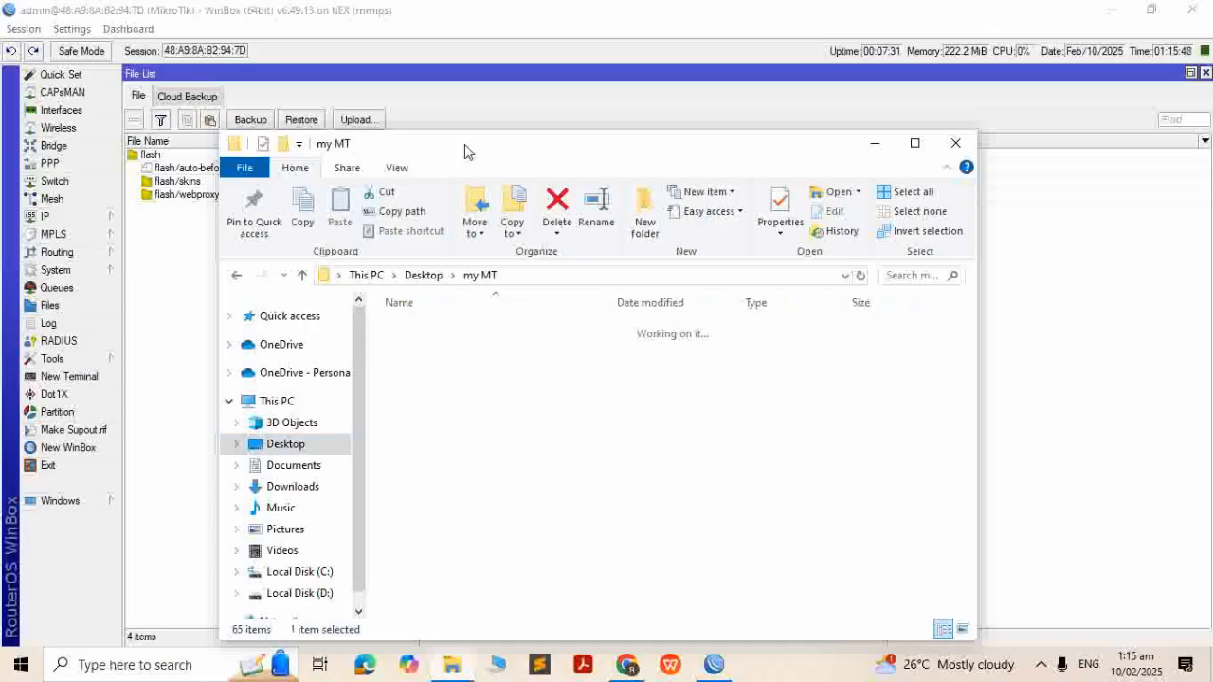
{"action": "left_click_drag", "start_coordinate": [465, 152], "coordinate": [672, 184]}
{"action": "left_click", "coordinate": [618, 431]}
{"action": "left_click_drag", "start_coordinate": [409, 371], "coordinate": [201, 194]}
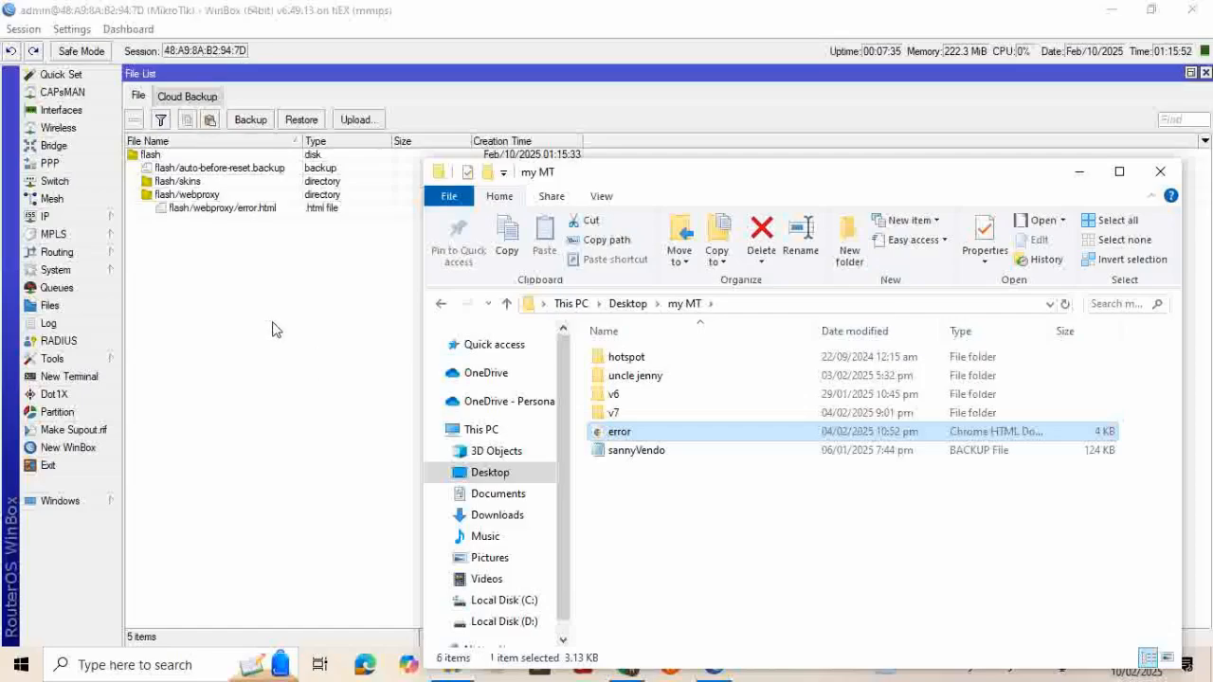
{"action": "left_click", "coordinate": [1160, 171]}
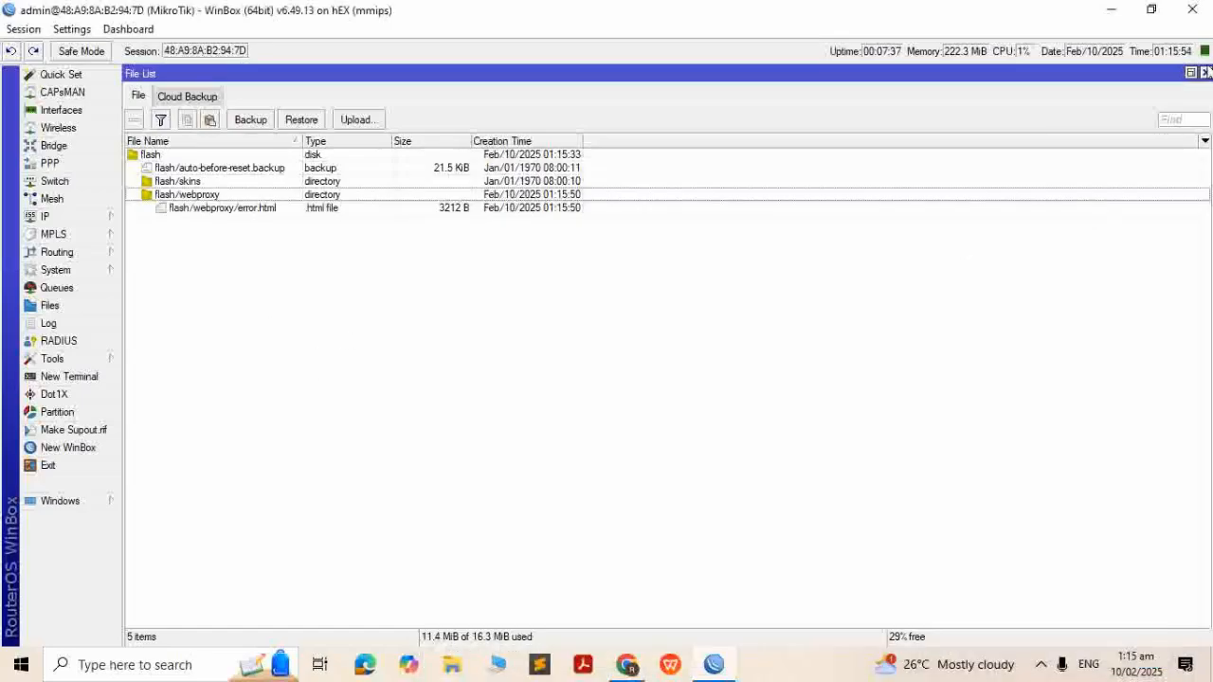
{"action": "left_click", "coordinate": [1205, 73]}
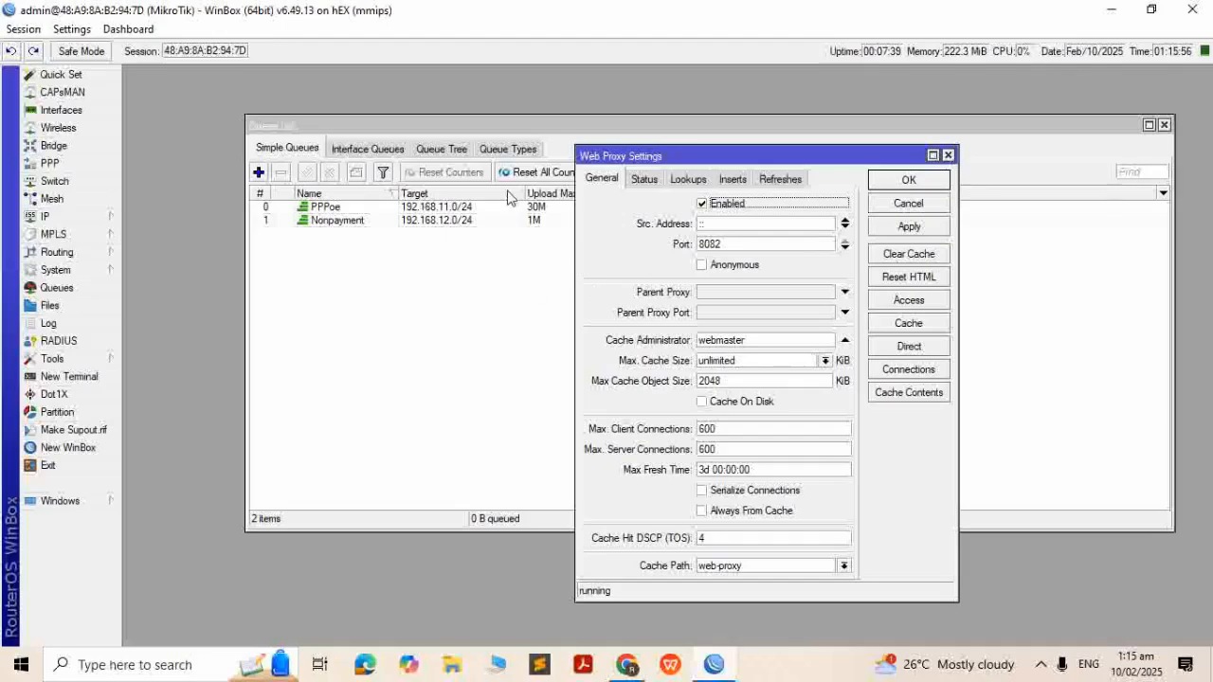
Add a Web Proxy Access allow rule for source 192.168.12.0/24 on destination port 8082
{"action": "left_click", "coordinate": [908, 300]}
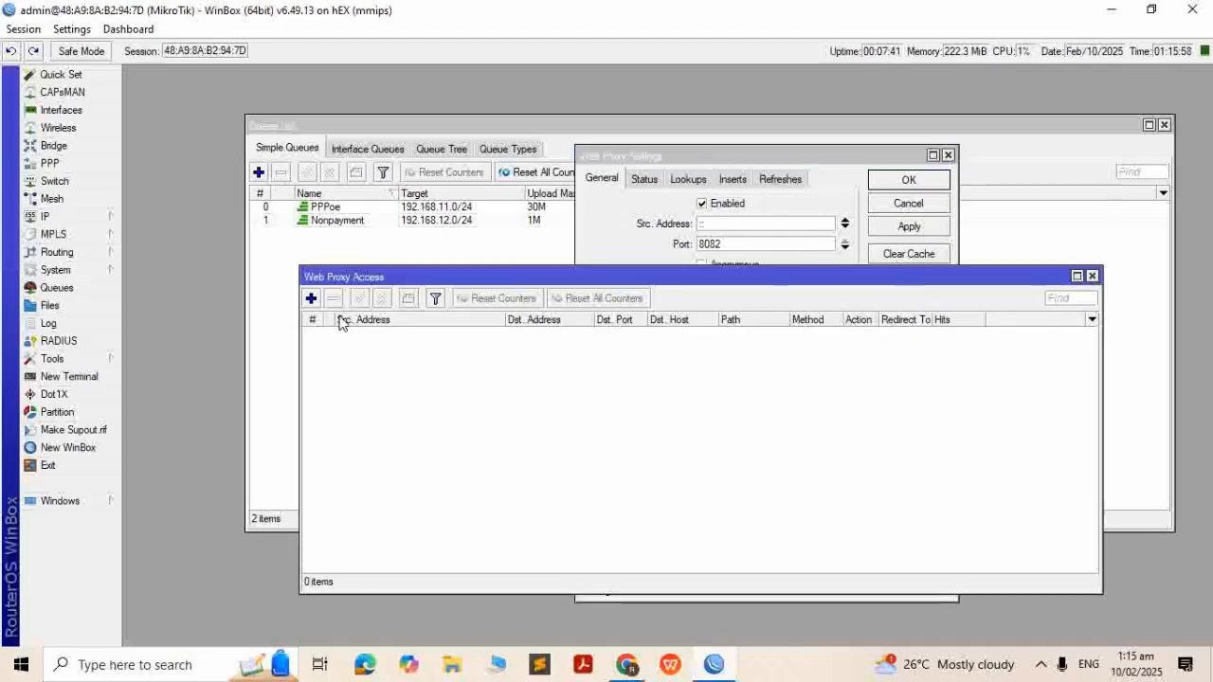
{"action": "left_click", "coordinate": [311, 298]}
{"action": "left_click", "coordinate": [611, 362]}
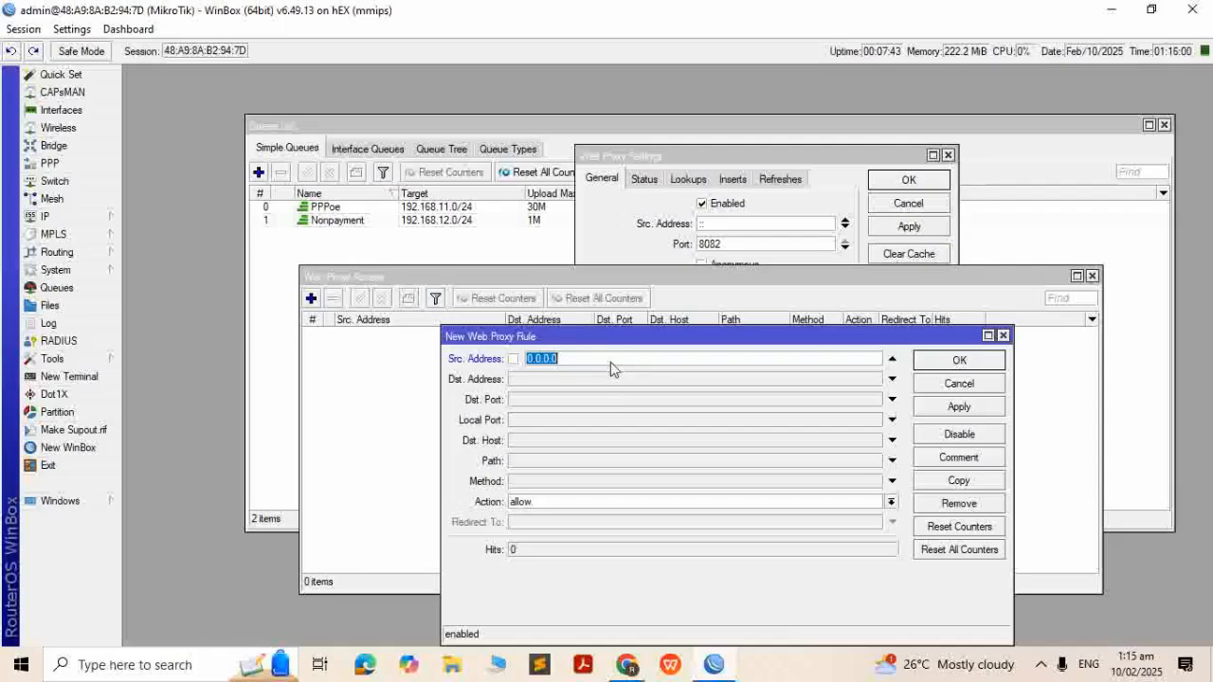
{"action": "type", "text": "192.168."}
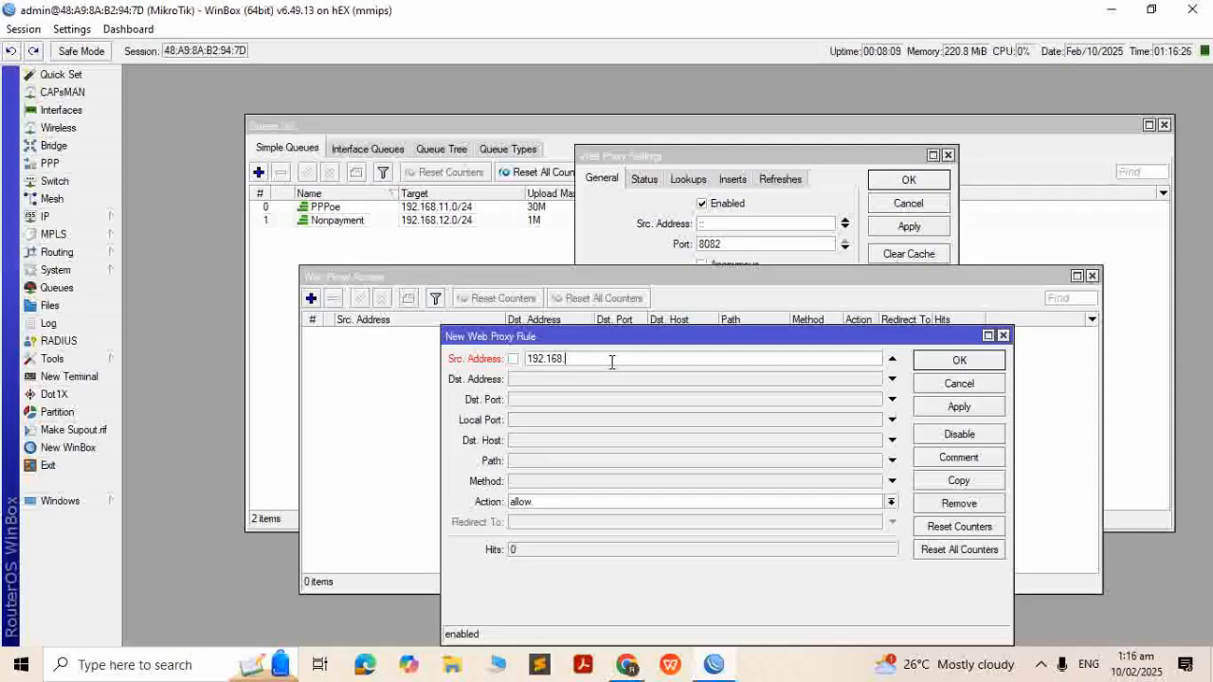
{"action": "type", "text": "12.0/2"}
{"action": "left_click", "coordinate": [561, 399]}
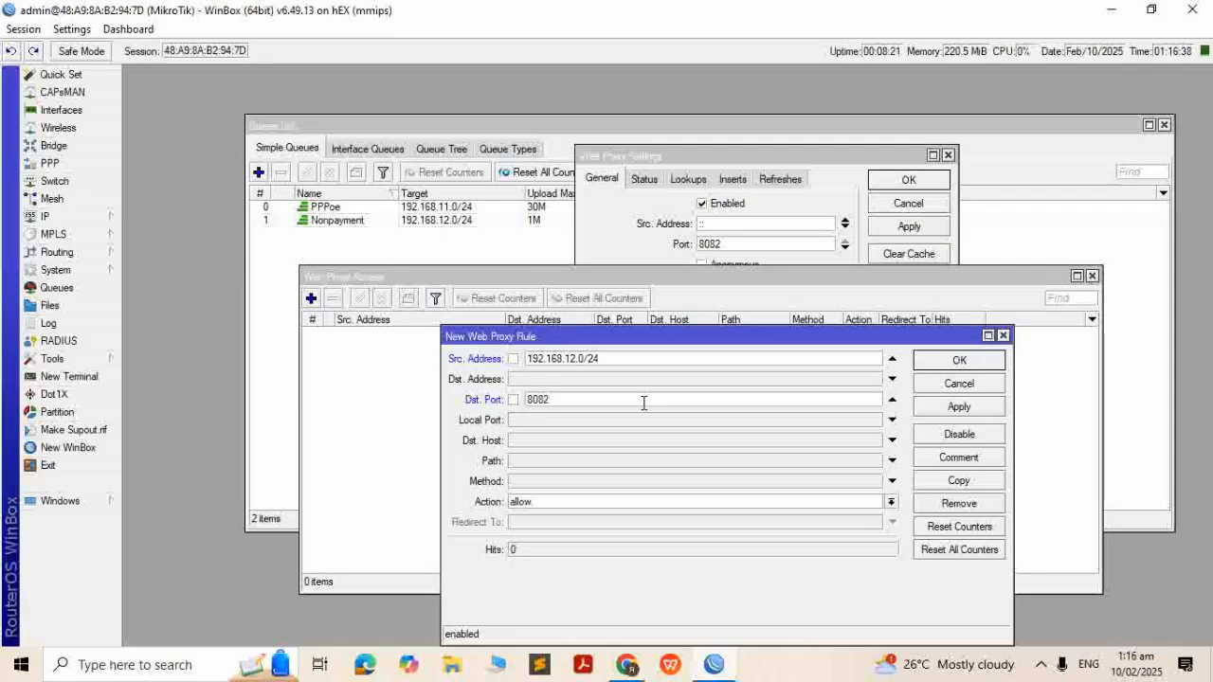
{"action": "left_click", "coordinate": [974, 410]}
{"action": "left_click", "coordinate": [929, 366]}
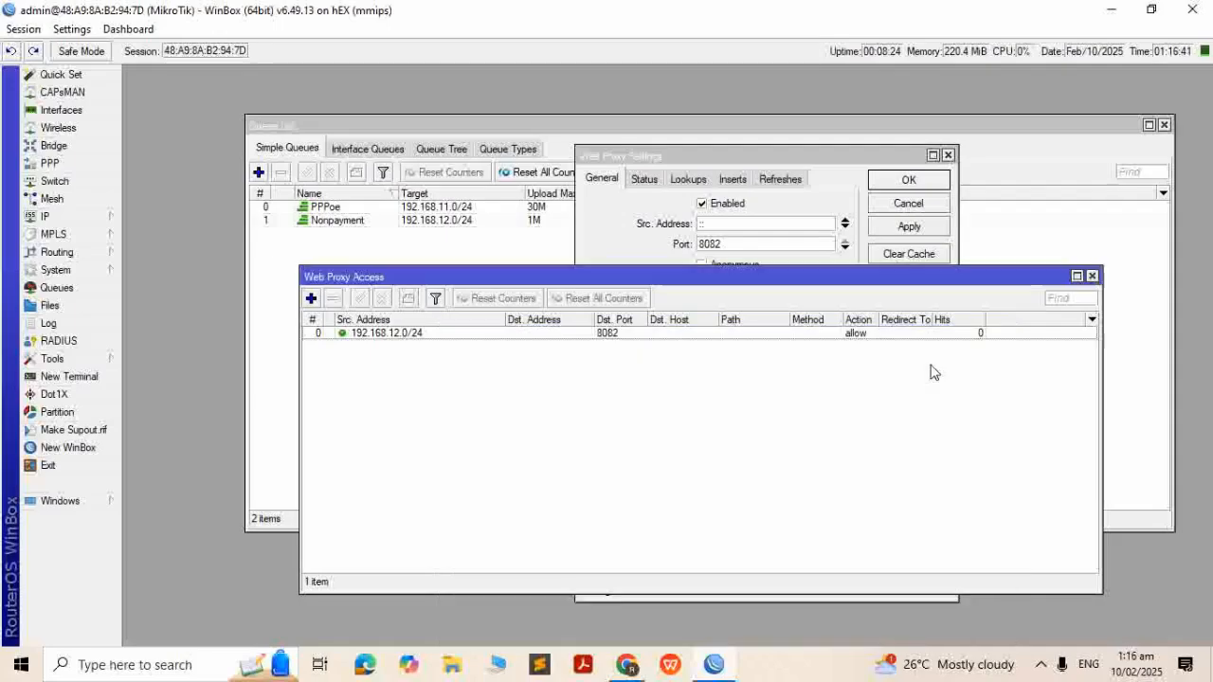
Add a proxy deny rule for 192.168.12.0/24, destination !192.168.12.1, redirecting to 192.168.12.1/error.html
{"action": "left_click", "coordinate": [311, 299]}
{"action": "left_click", "coordinate": [620, 358]}
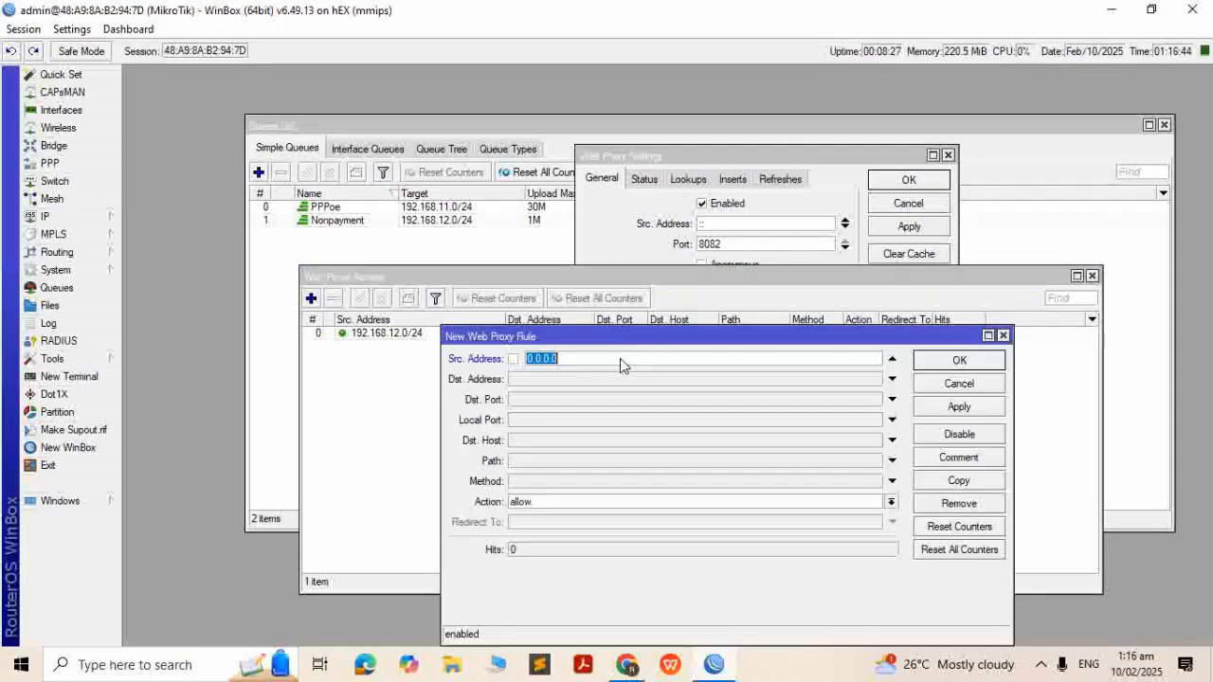
{"action": "type", "text": "192.168.12.0/24"}
{"action": "left_click", "coordinate": [555, 383]}
{"action": "type", "text": "192.168.12.1"}
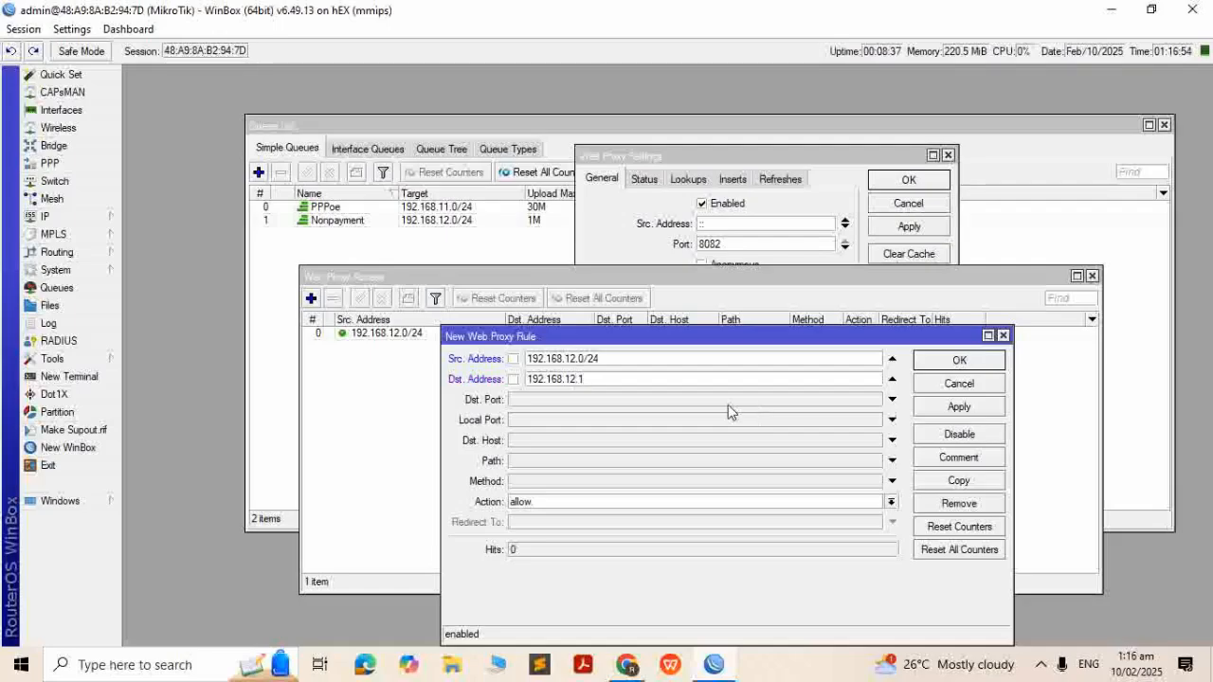
{"action": "left_click", "coordinate": [514, 379]}
{"action": "left_click", "coordinate": [585, 504]}
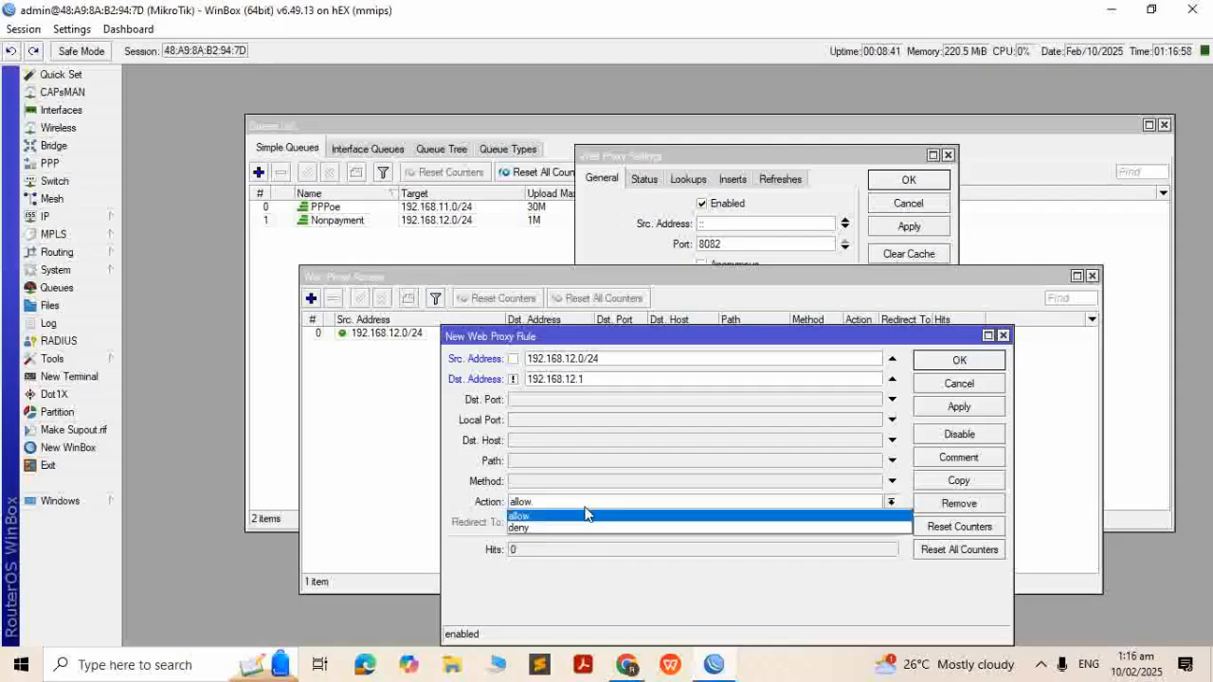
{"action": "left_click", "coordinate": [569, 528]}
{"action": "key", "text": "Tab"}
{"action": "type", "text": "192.1"}
{"action": "type", "text": ".12.1/error.html"}
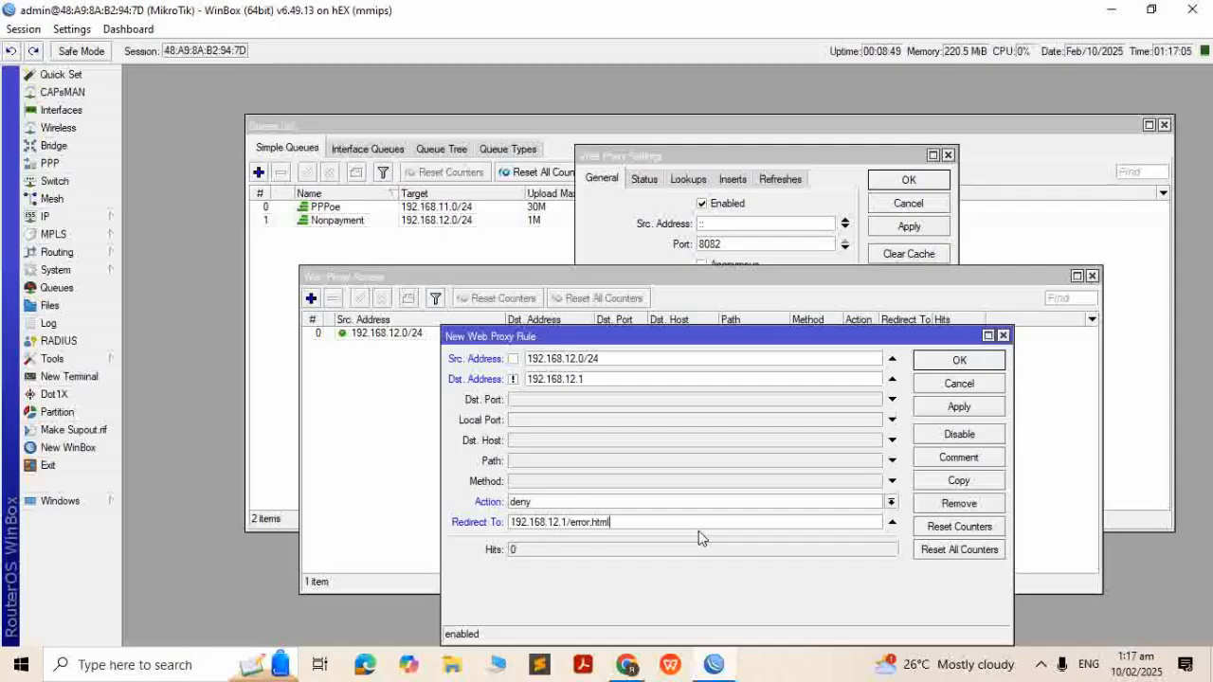
{"action": "key", "text": "Return"}
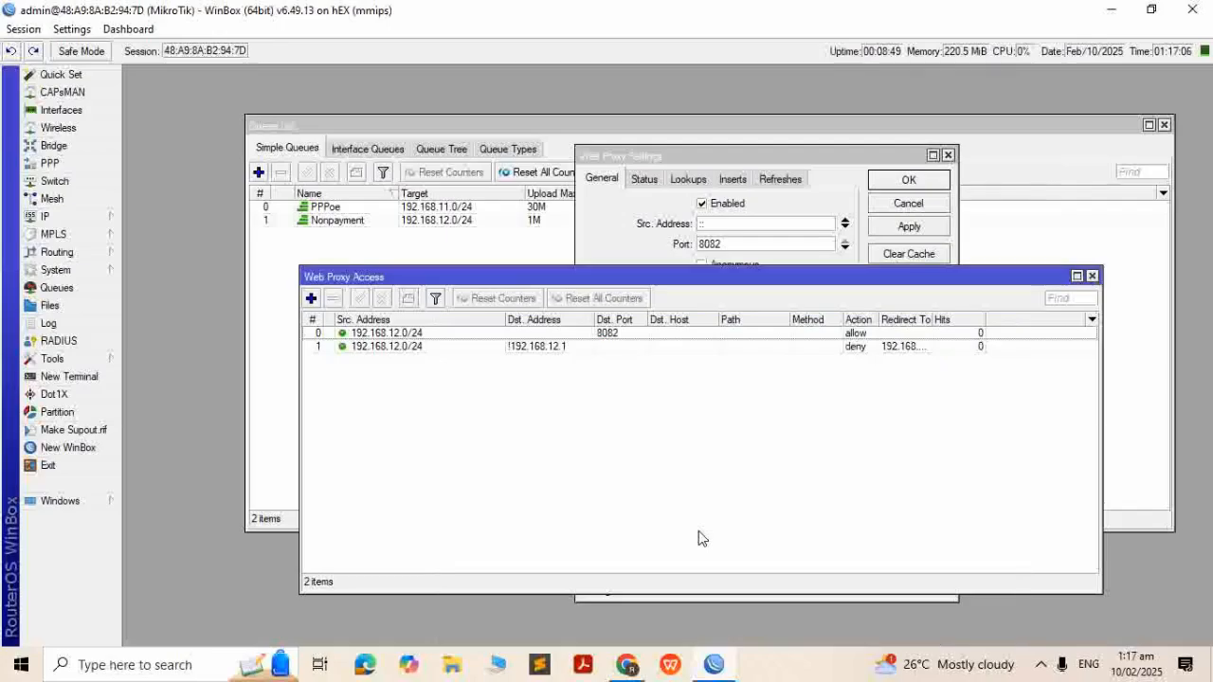
Add a catch-all proxy rule with action deny and close the access list
{"action": "left_click", "coordinate": [311, 299]}
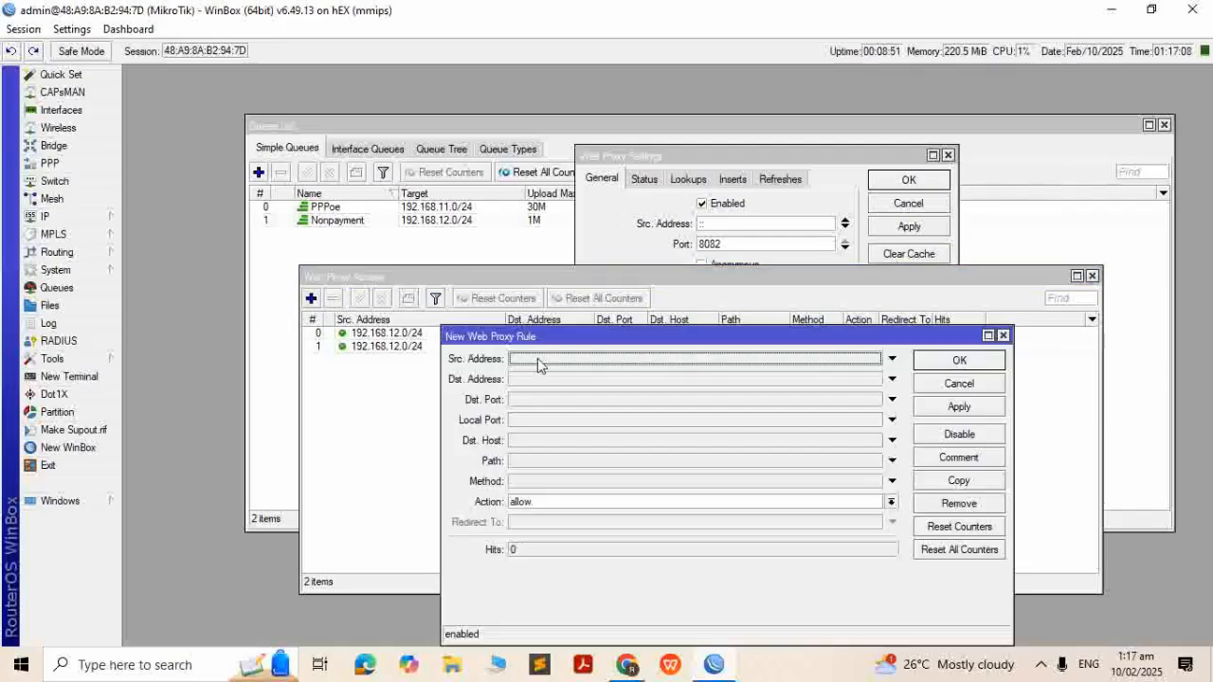
{"action": "left_click", "coordinate": [564, 502]}
{"action": "left_click", "coordinate": [555, 524]}
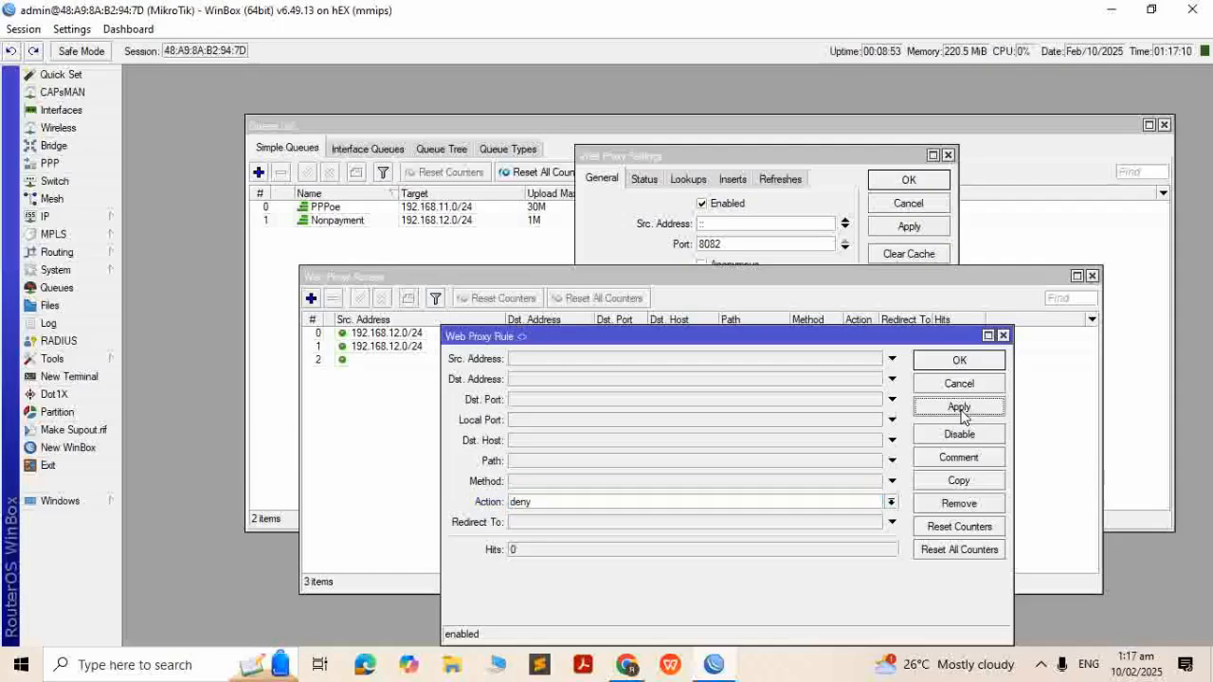
{"action": "left_click", "coordinate": [959, 360]}
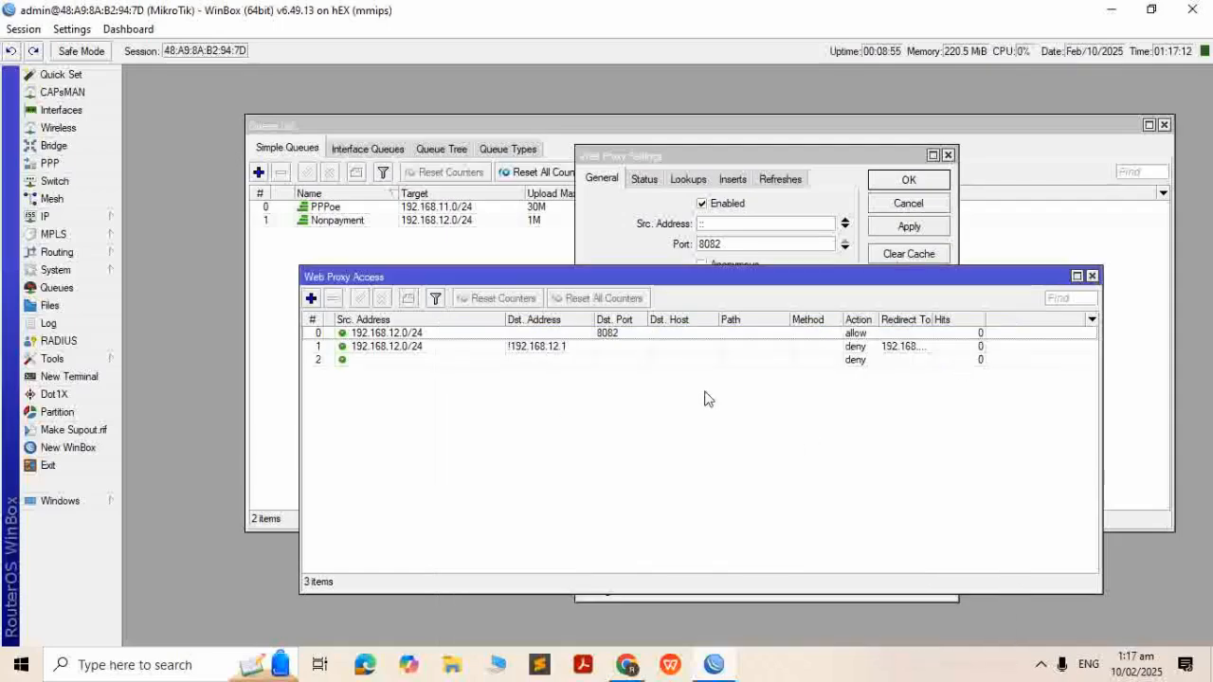
{"action": "left_click", "coordinate": [1093, 275]}
Close proxy settings, check the log for the PPPoE login, and select the pppoe-test queue
{"action": "left_click", "coordinate": [947, 155]}
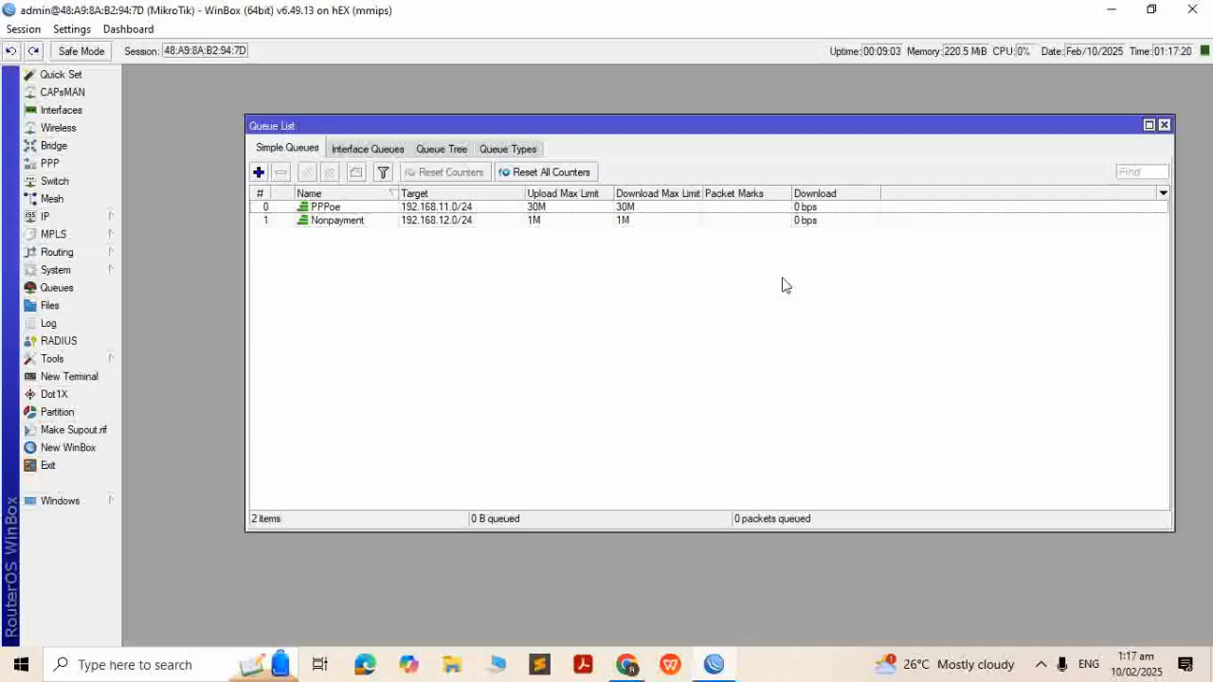
{"action": "left_click", "coordinate": [411, 224]}
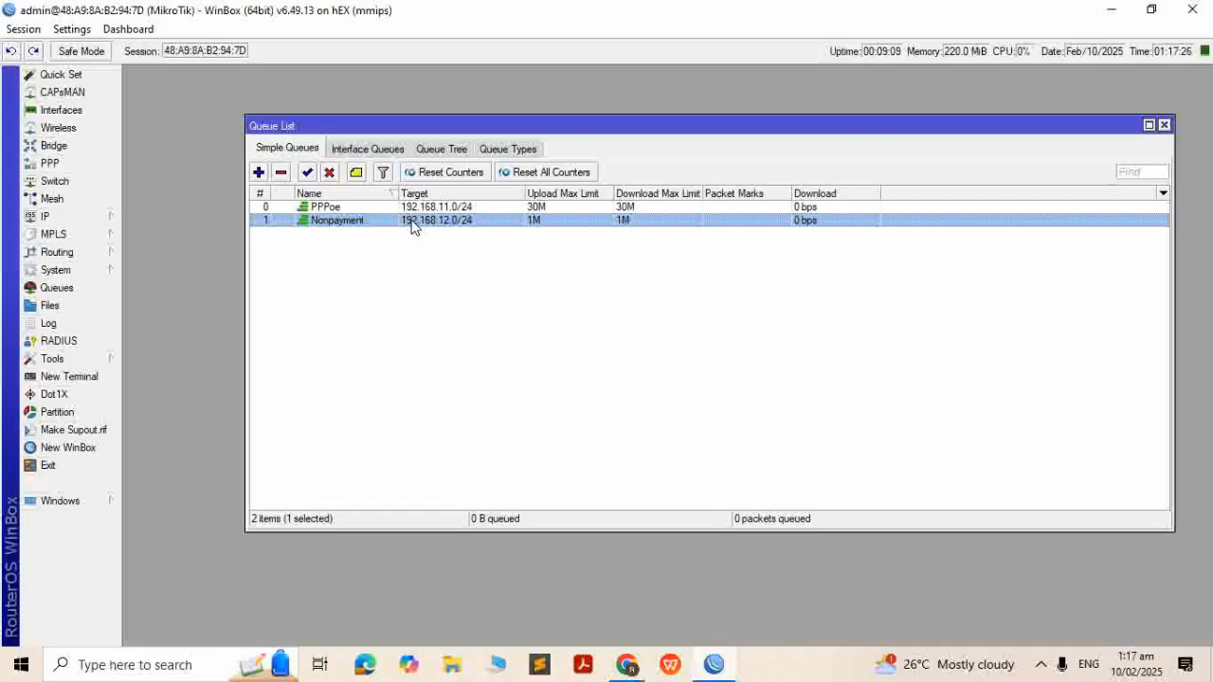
{"action": "left_click", "coordinate": [52, 323]}
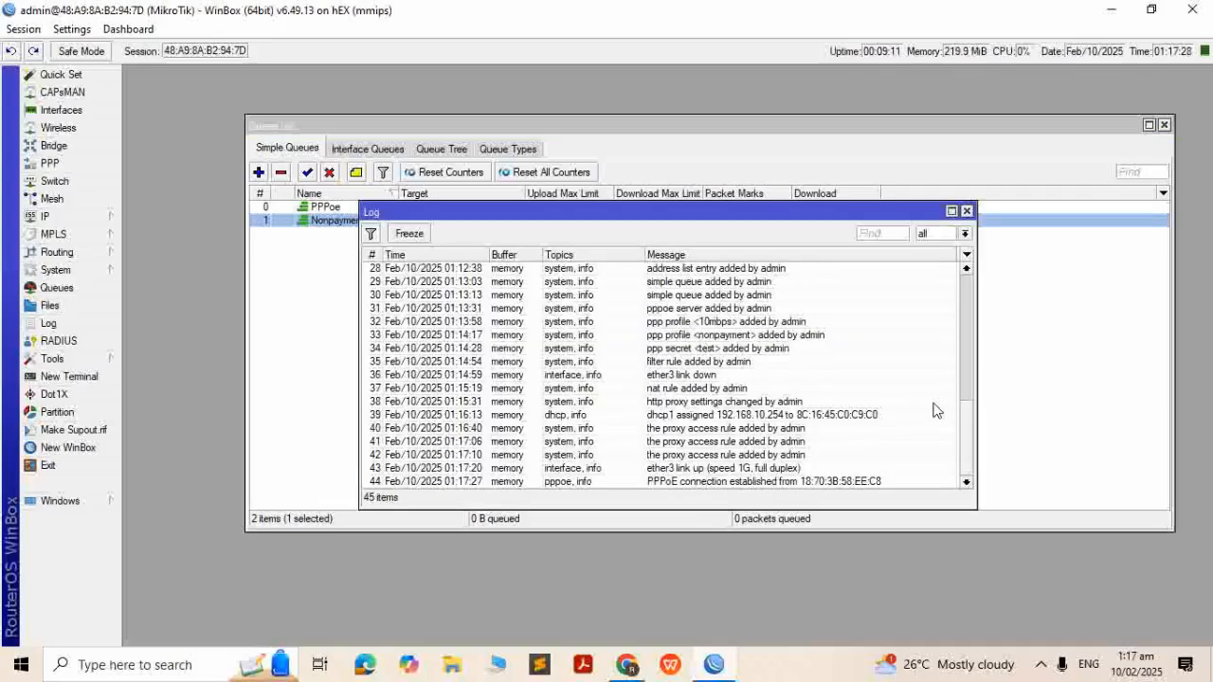
{"action": "left_click_drag", "start_coordinate": [578, 212], "coordinate": [797, 192]}
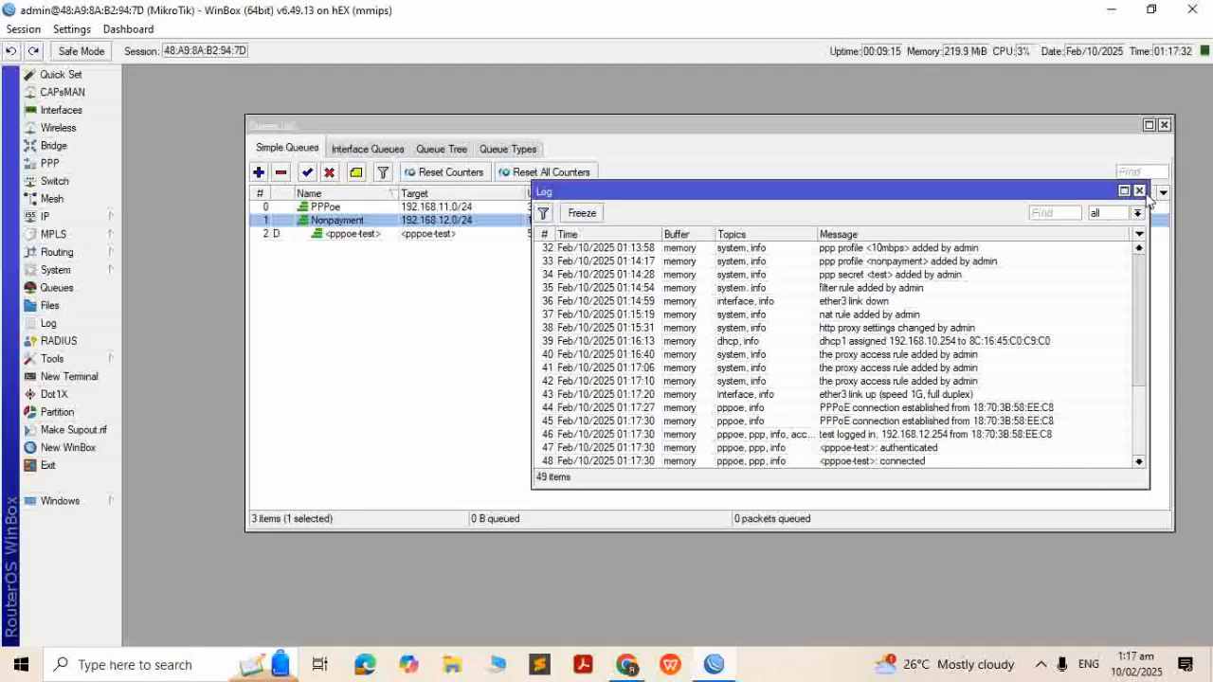
{"action": "left_click", "coordinate": [1139, 191]}
{"action": "left_click", "coordinate": [385, 237]}
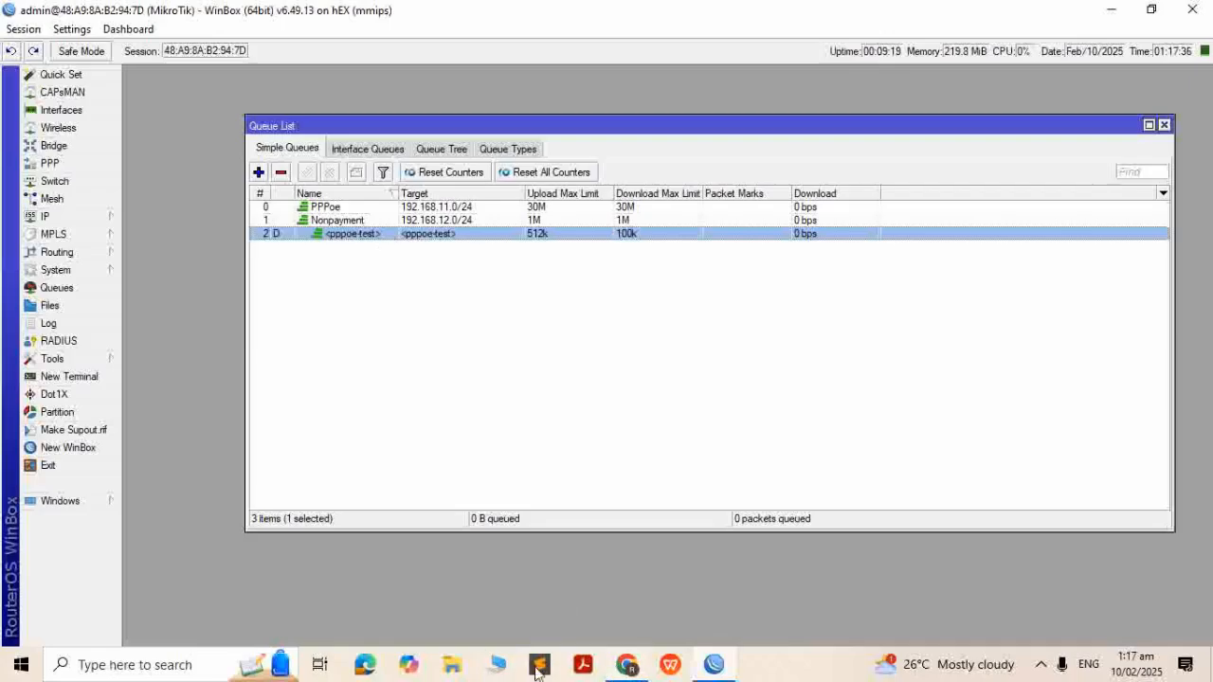
Search 'wireless' and open the Wi-Fi settings, then close that window
{"action": "left_click", "coordinate": [183, 663]}
{"action": "type", "text": "wireless"}
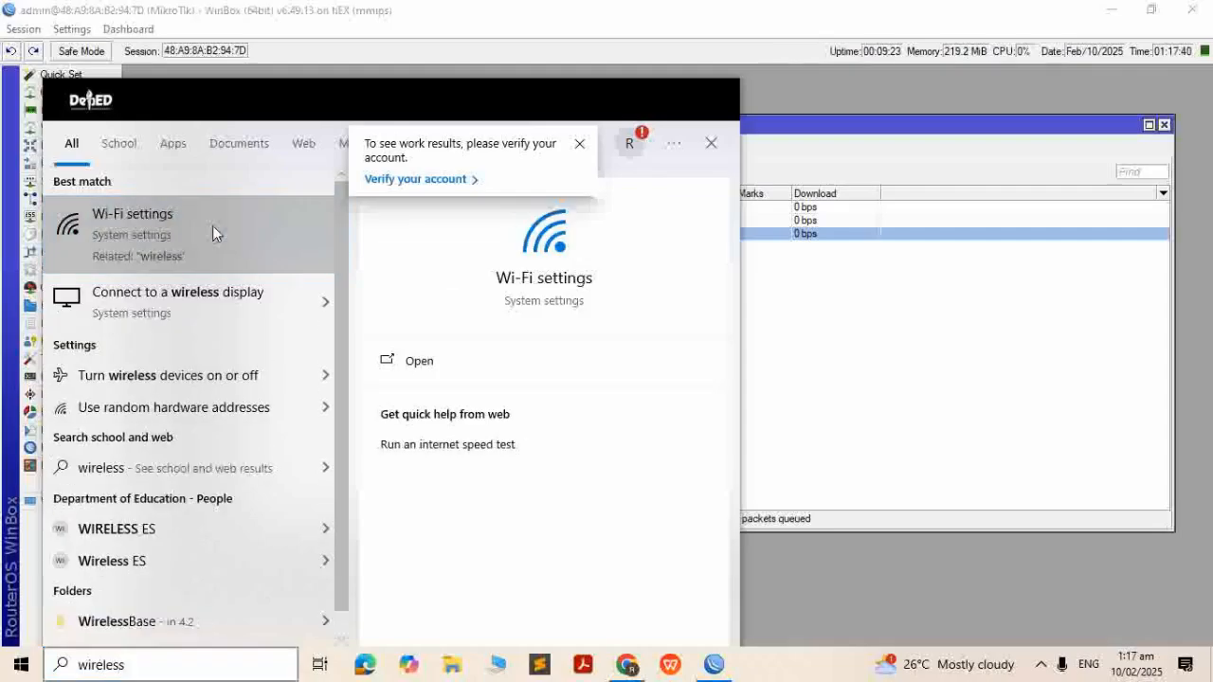
{"action": "left_click", "coordinate": [214, 228]}
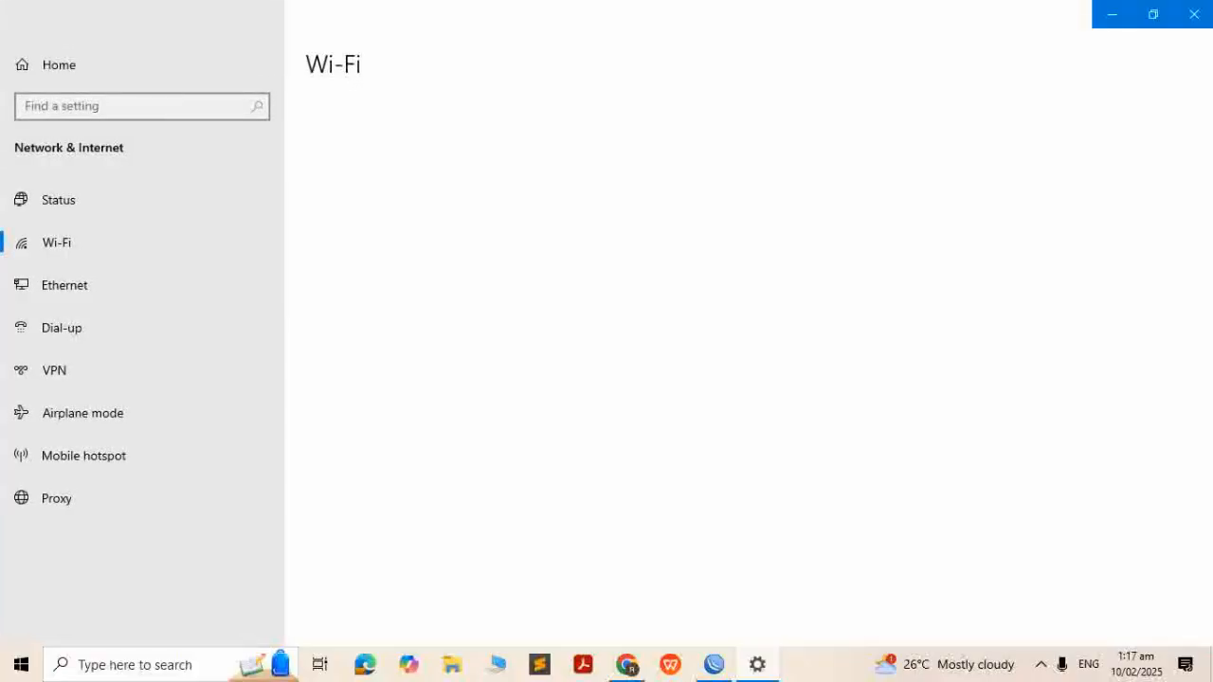
{"action": "left_click", "coordinate": [1194, 14]}
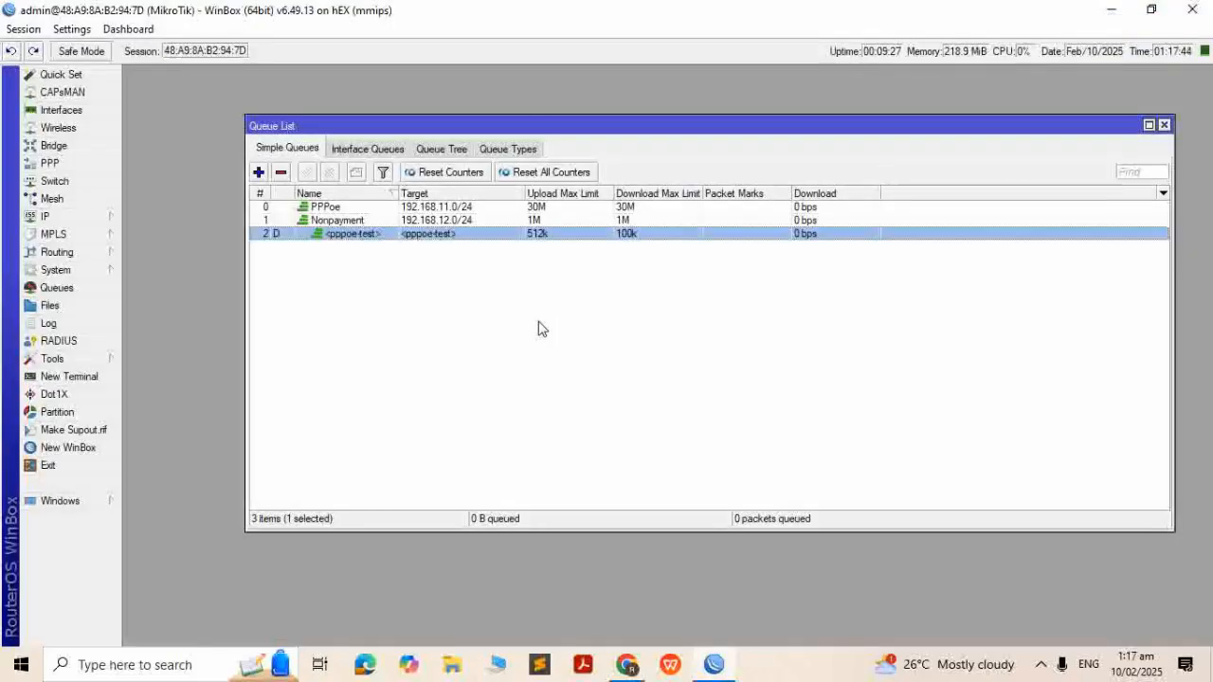
Open wireless display settings and launch the Connect app from Projecting to this PC
{"action": "key", "text": "super"}
{"action": "type", "text": "wireless"}
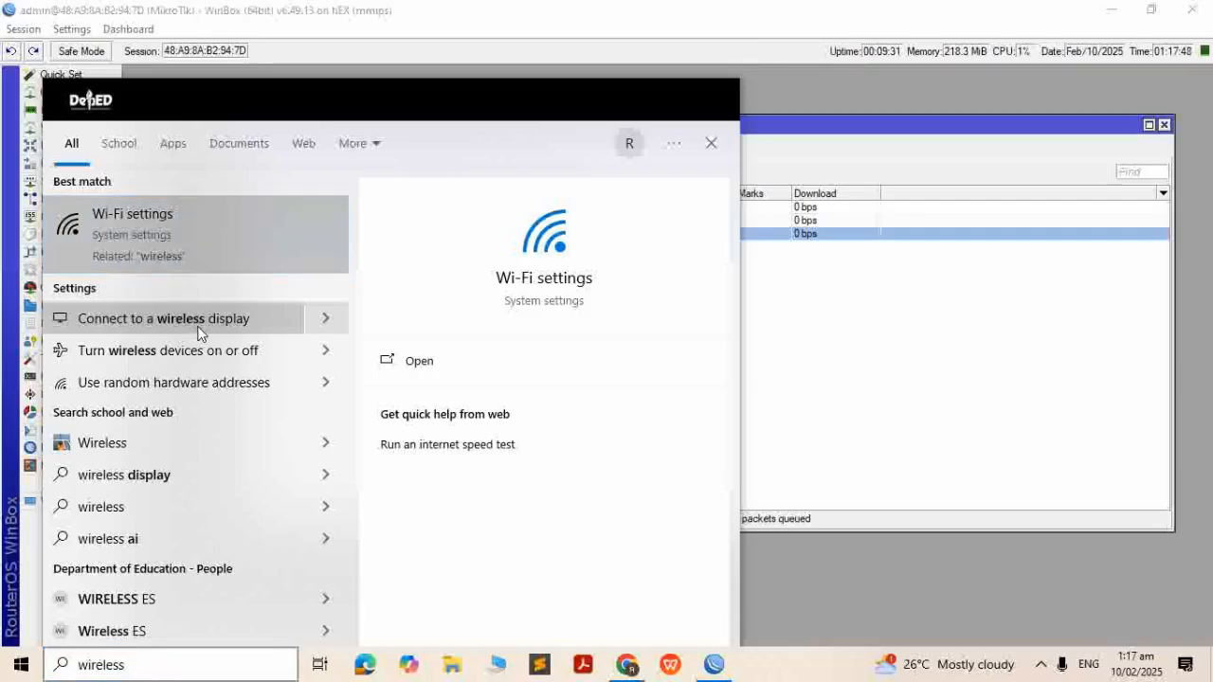
{"action": "left_click", "coordinate": [529, 306]}
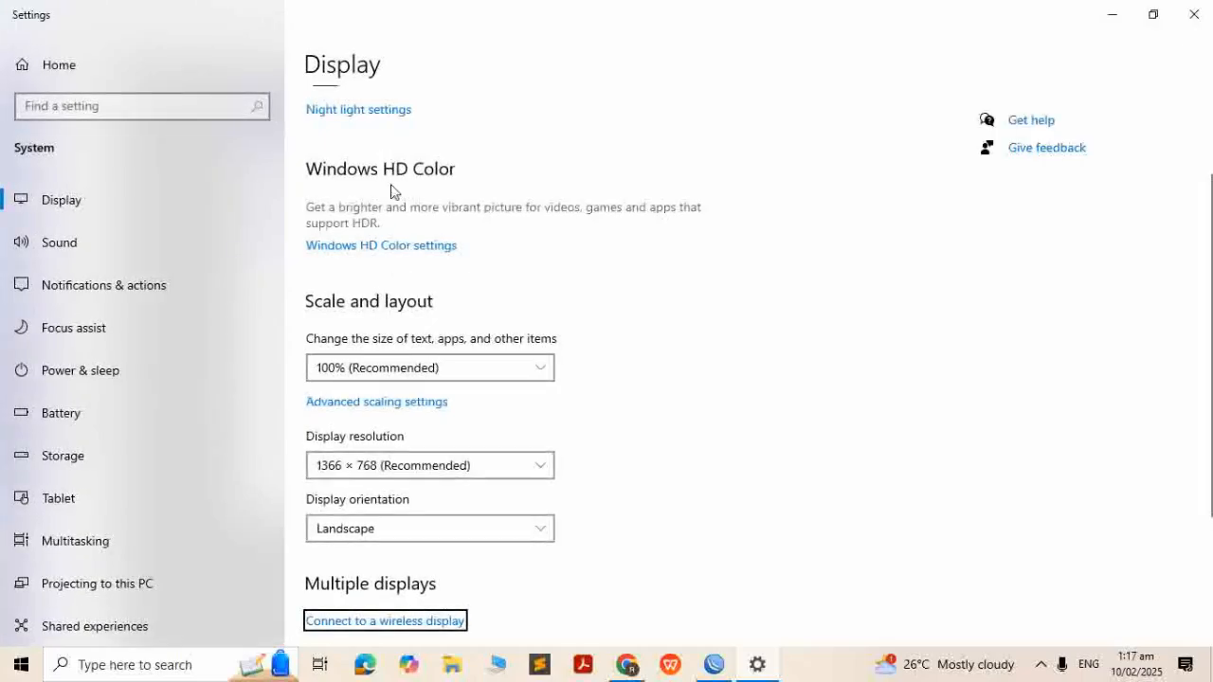
{"action": "scroll", "coordinate": [173, 382], "scroll_direction": "down", "scroll_amount": 2}
{"action": "scroll", "coordinate": [450, 500], "scroll_direction": "down", "scroll_amount": 2}
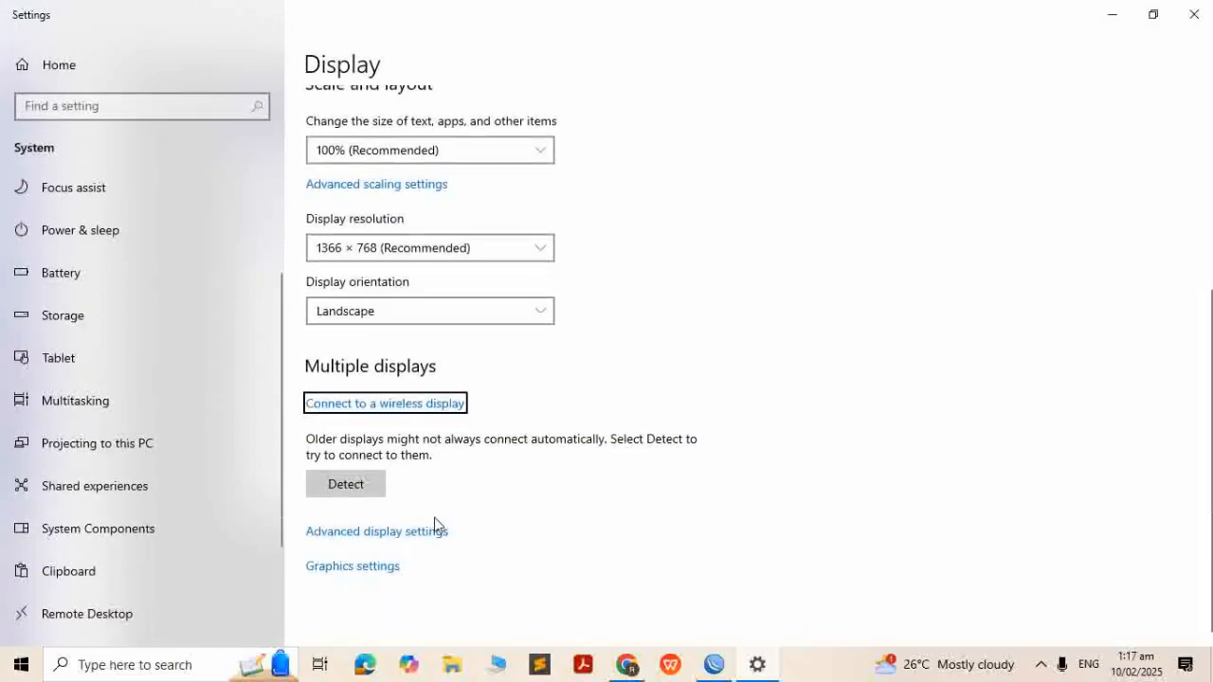
{"action": "left_click", "coordinate": [112, 439]}
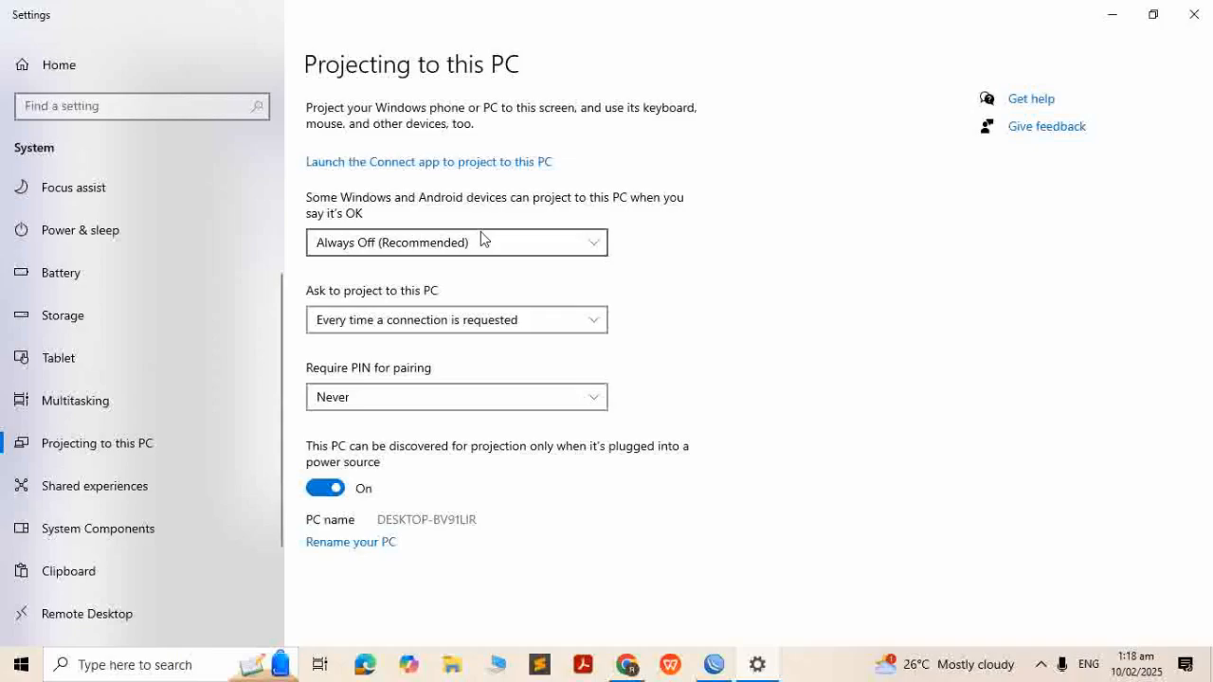
{"action": "left_click", "coordinate": [523, 162]}
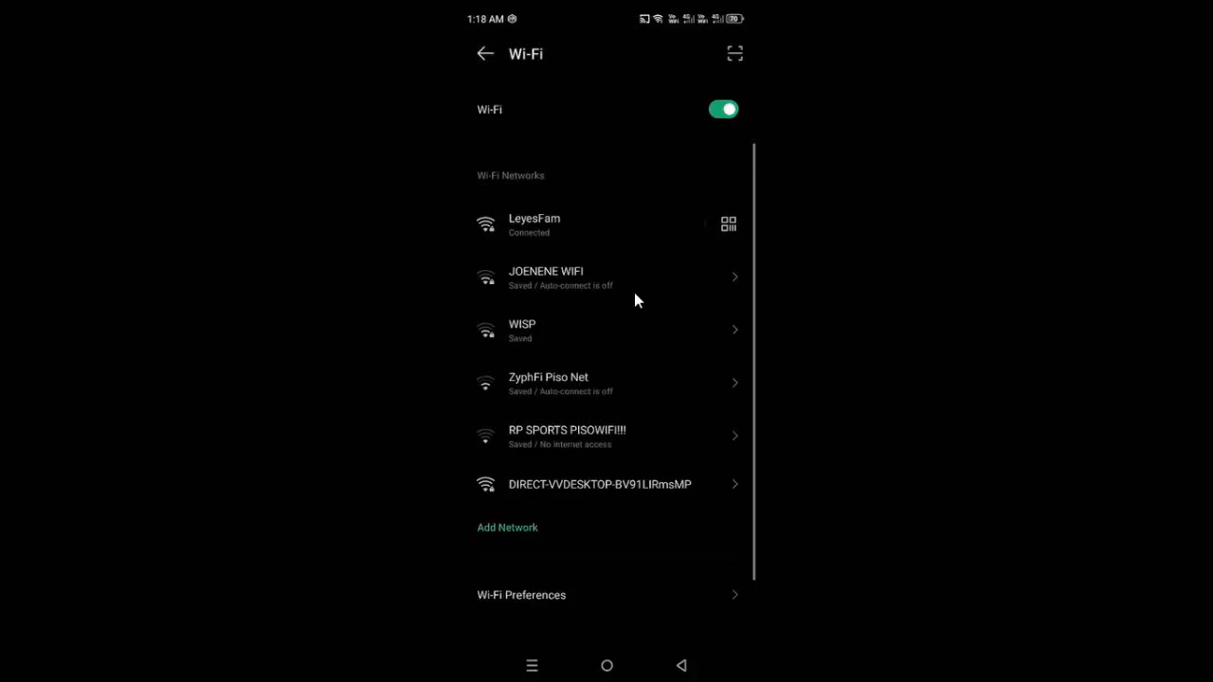
Scroll up and down through the phone's Wi-Fi network list in the projected window
{"action": "scroll", "coordinate": [635, 295], "scroll_direction": "down", "scroll_amount": 2}
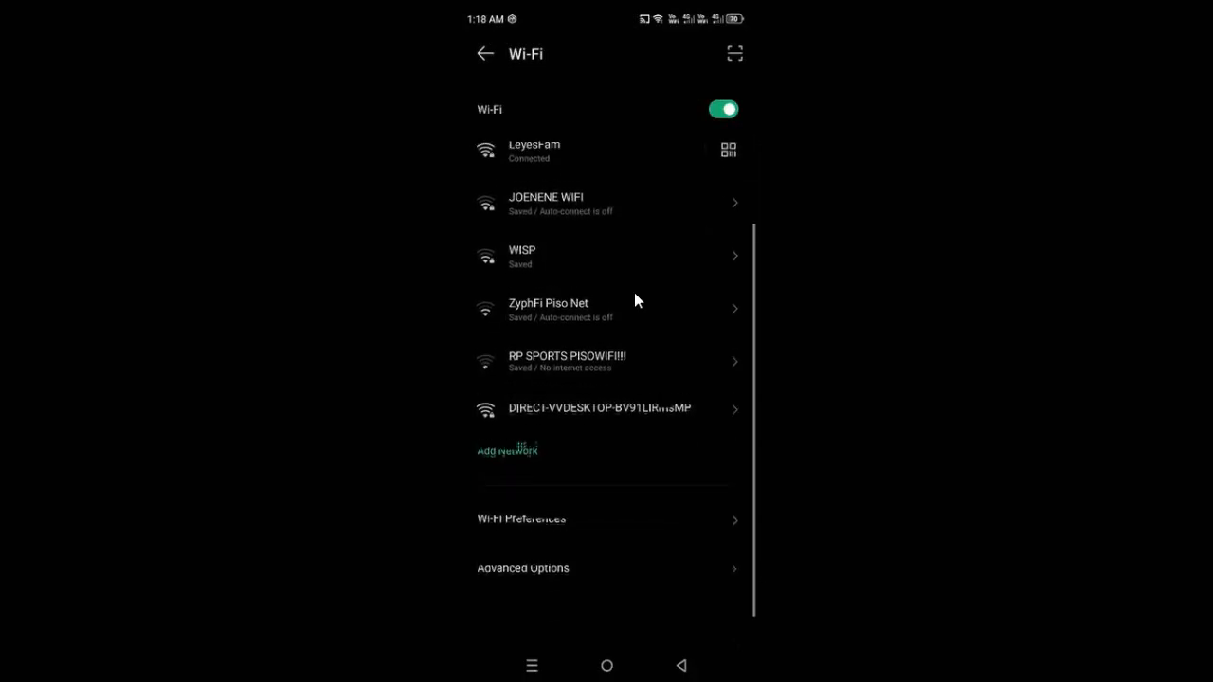
{"action": "scroll", "coordinate": [635, 295], "scroll_direction": "up", "scroll_amount": 2}
{"action": "scroll", "coordinate": [635, 294], "scroll_direction": "down", "scroll_amount": 2}
{"action": "scroll", "coordinate": [635, 294], "scroll_direction": "up", "scroll_amount": 3}
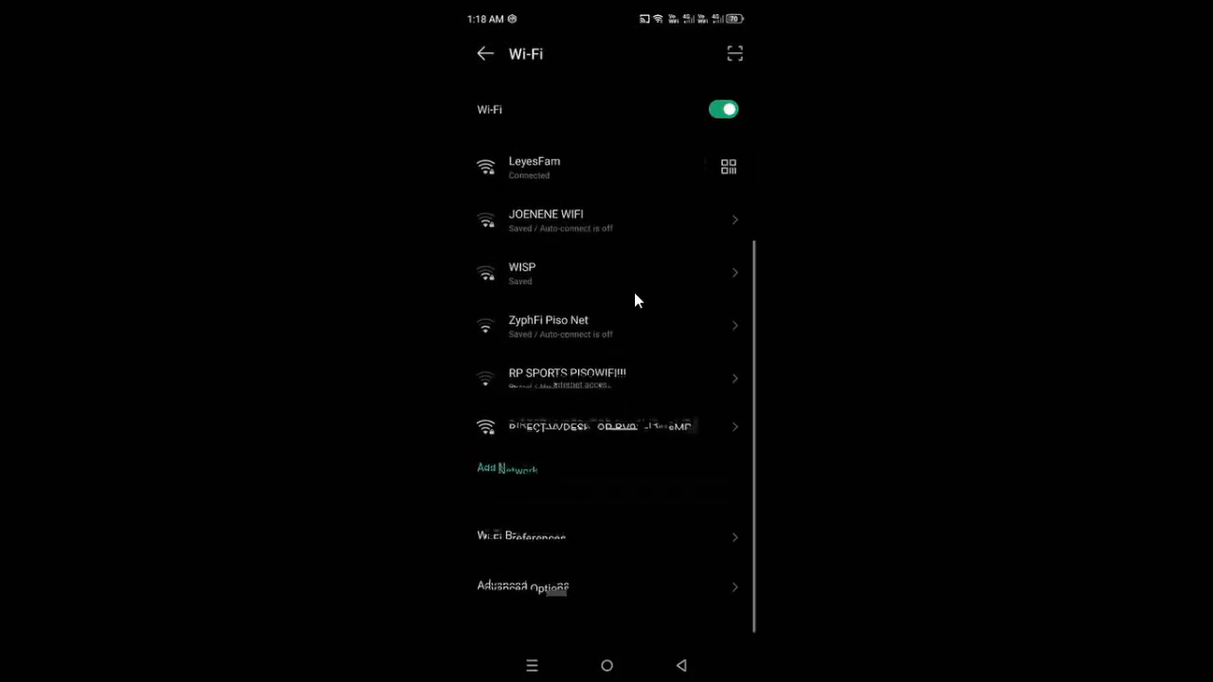
{"action": "scroll", "coordinate": [635, 295], "scroll_direction": "down", "scroll_amount": 1}
{"action": "scroll", "coordinate": [635, 295], "scroll_direction": "up", "scroll_amount": 3}
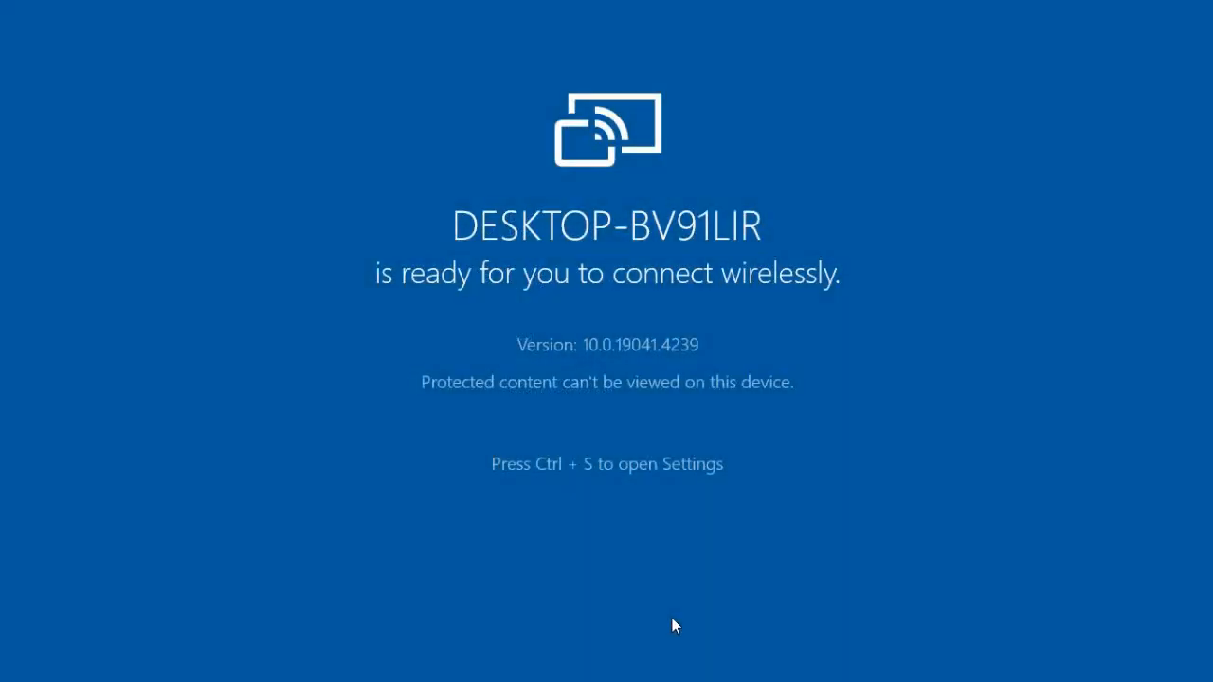
Exit the Connect app with Alt+F4 and launch it again from Projecting to this PC
{"action": "key", "text": "alt+F4"}
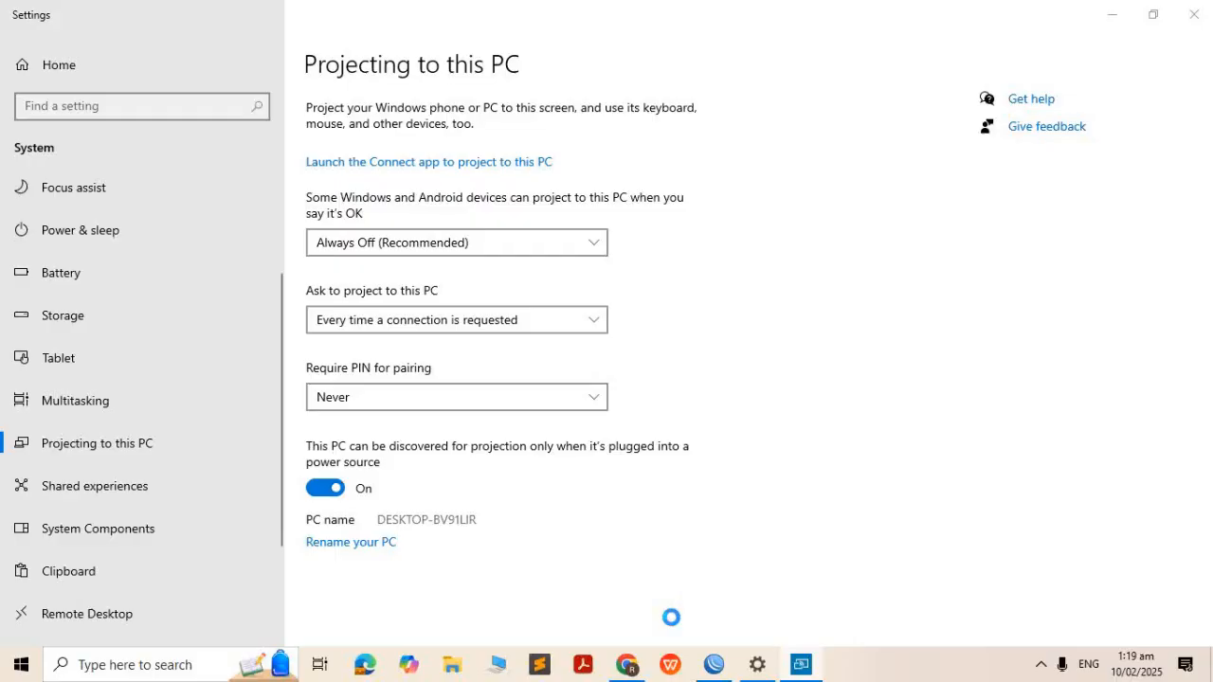
{"action": "left_click", "coordinate": [520, 163]}
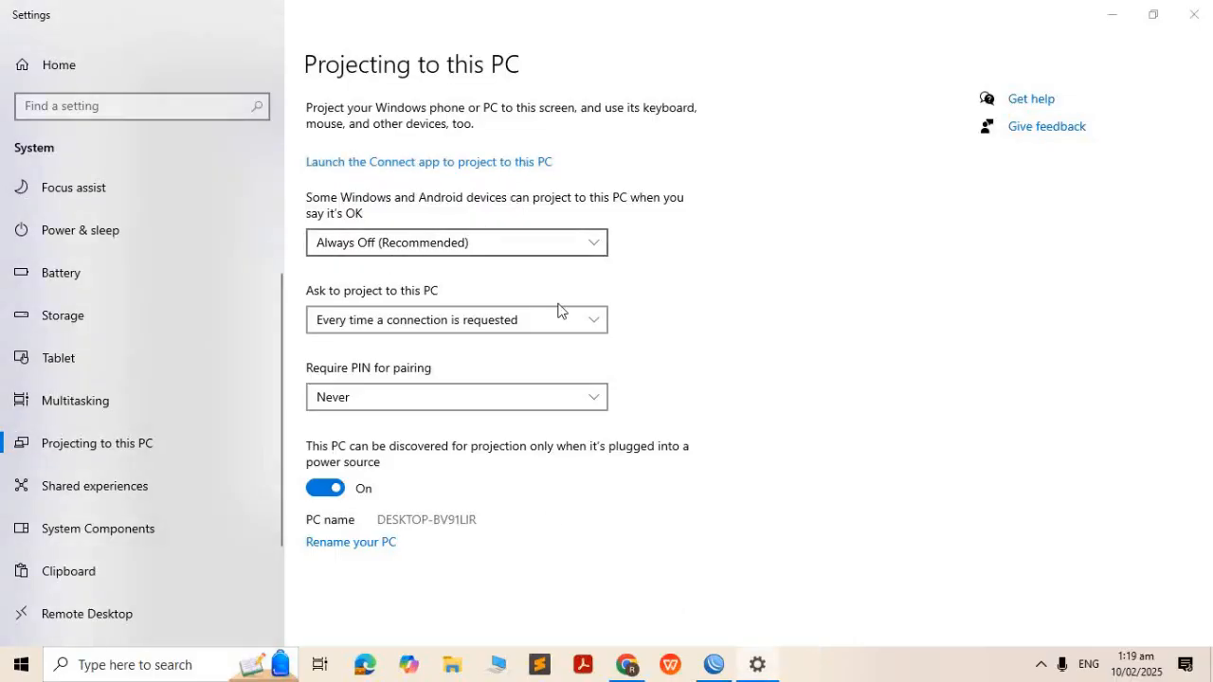